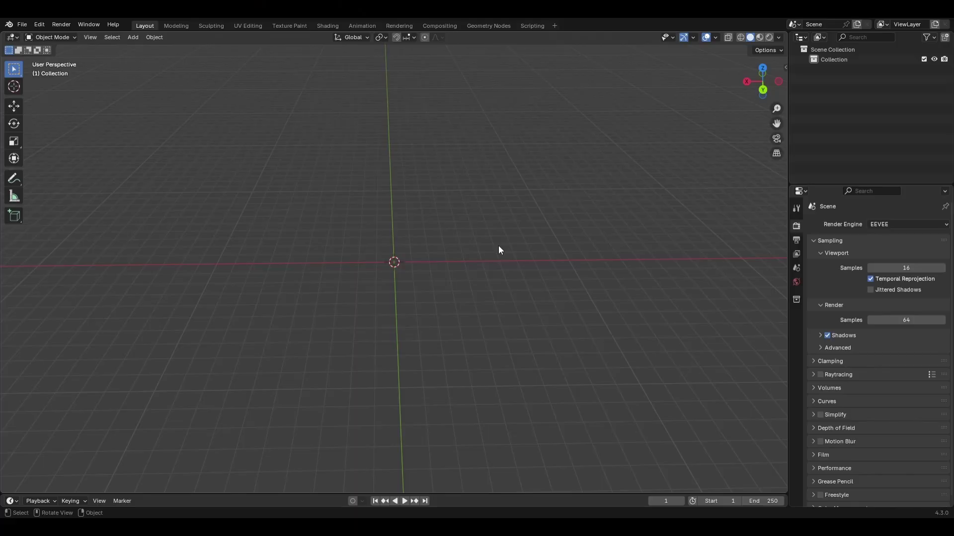
# - Switch to the top view of the empty scene
pyautogui.press('KP_7')
# - Add a Bézier circle curve to the scene
pyautogui.hotkey('shift', 'a')
pyautogui.moveTo(499, 246)
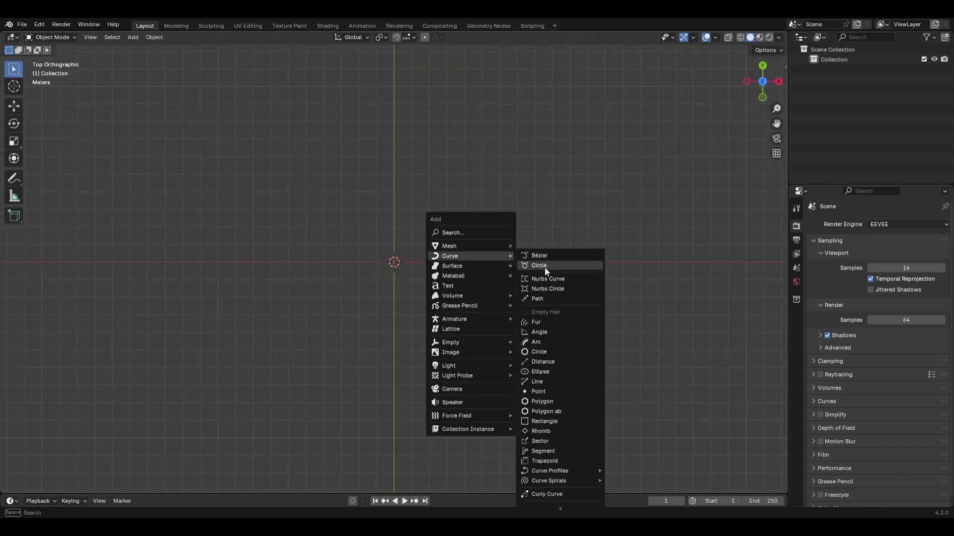
pyautogui.click(544, 268)
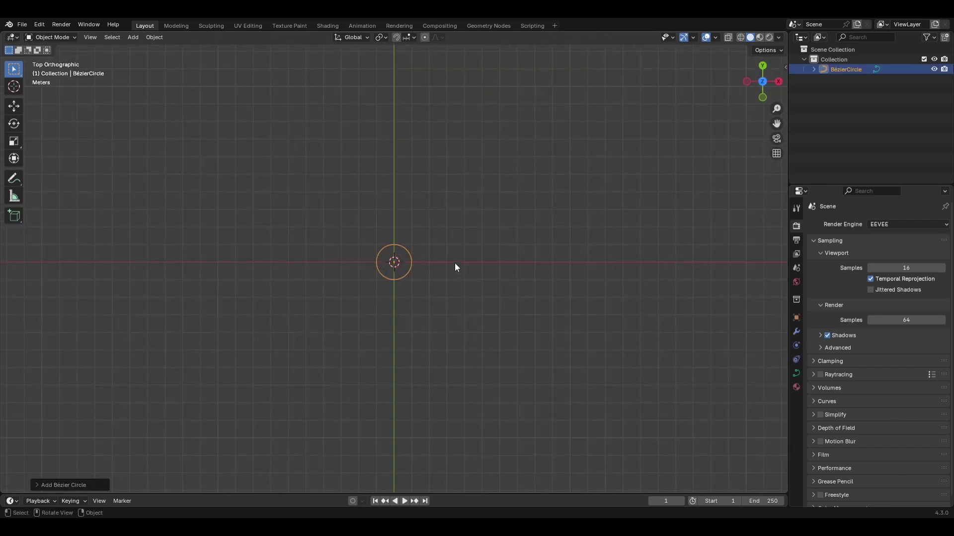
pyautogui.scroll(7, 450, 264)
# - In Edit Mode, rotate the top point's handles 60° on Y and the bottom point's 45° on Y
pyautogui.press('Tab')
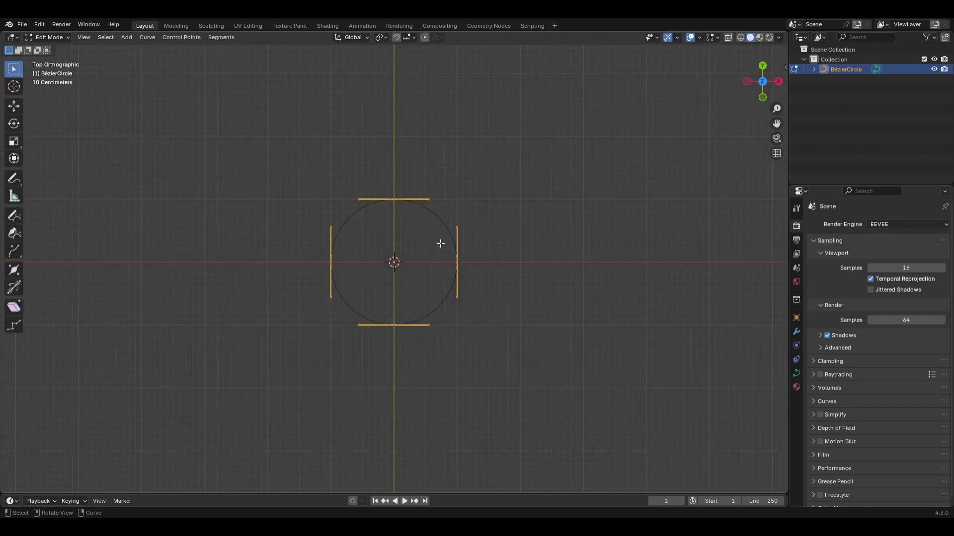
pyautogui.click(392, 199)
pyautogui.write('ry60')
pyautogui.press('Return')
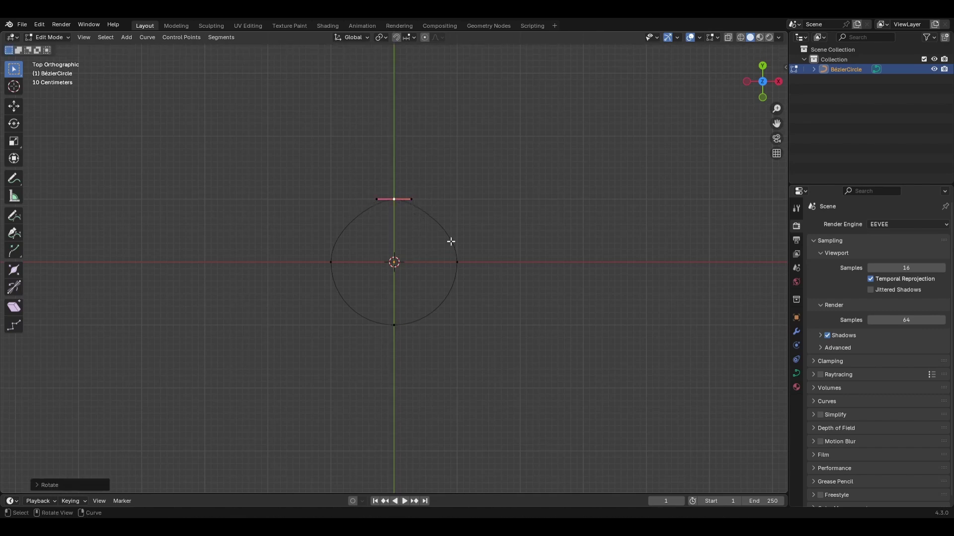
pyautogui.moveTo(545, 242); pyautogui.dragTo(543, 192, button='middle')
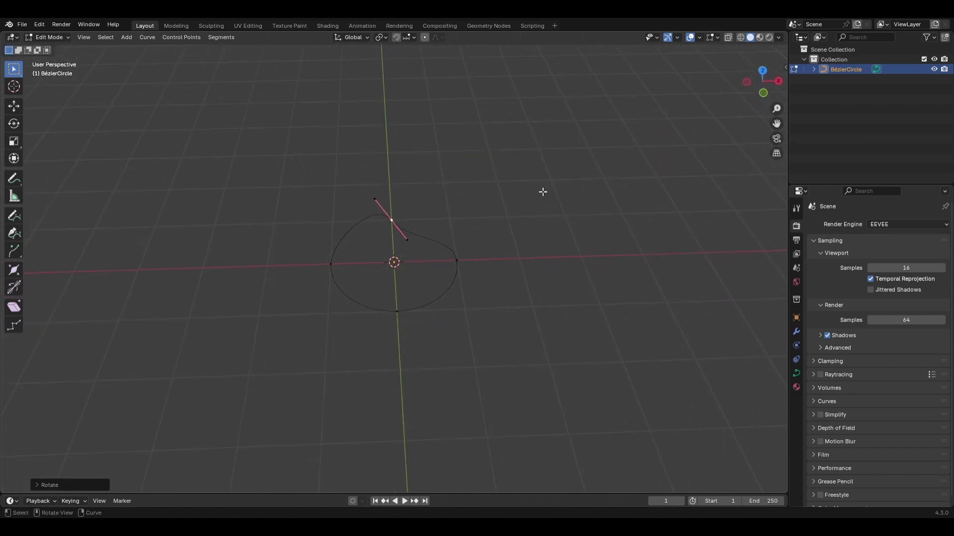
pyautogui.click(398, 308)
pyautogui.write('ry')
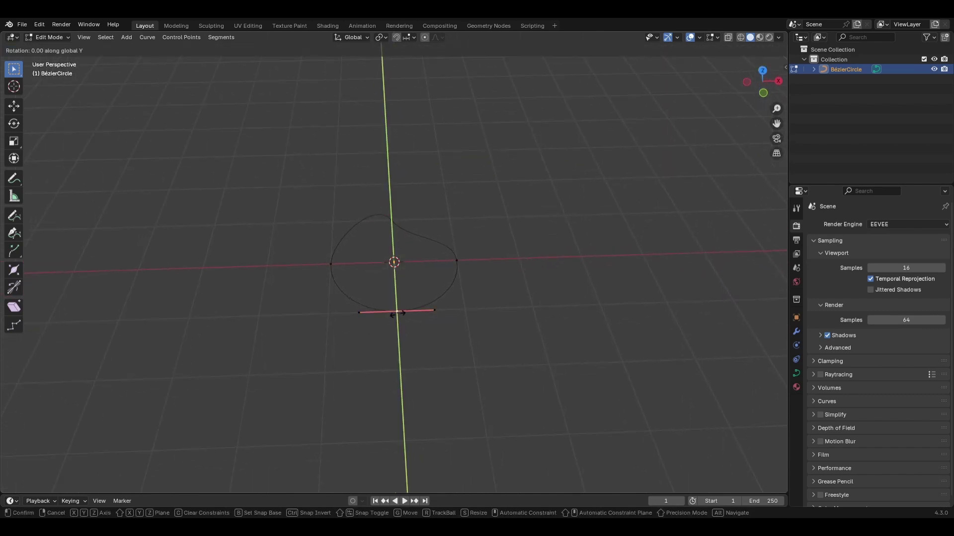
pyautogui.write('45')
pyautogui.press('Return')
# - Tilt the right point's handles 45° on X and rotate the left point on X to form a figure-eight
pyautogui.click(457, 260)
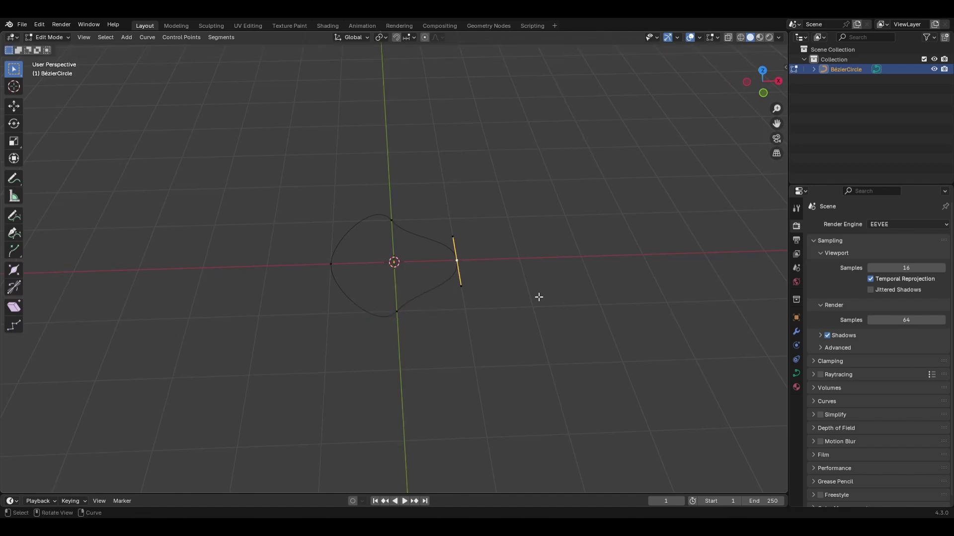
pyautogui.write('rx45')
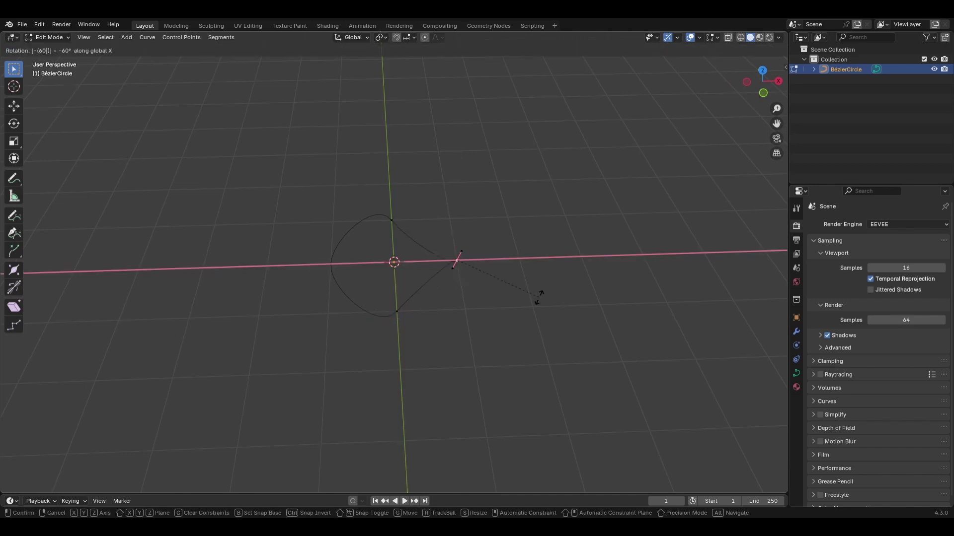
pyautogui.press('Return')
pyautogui.click(327, 264)
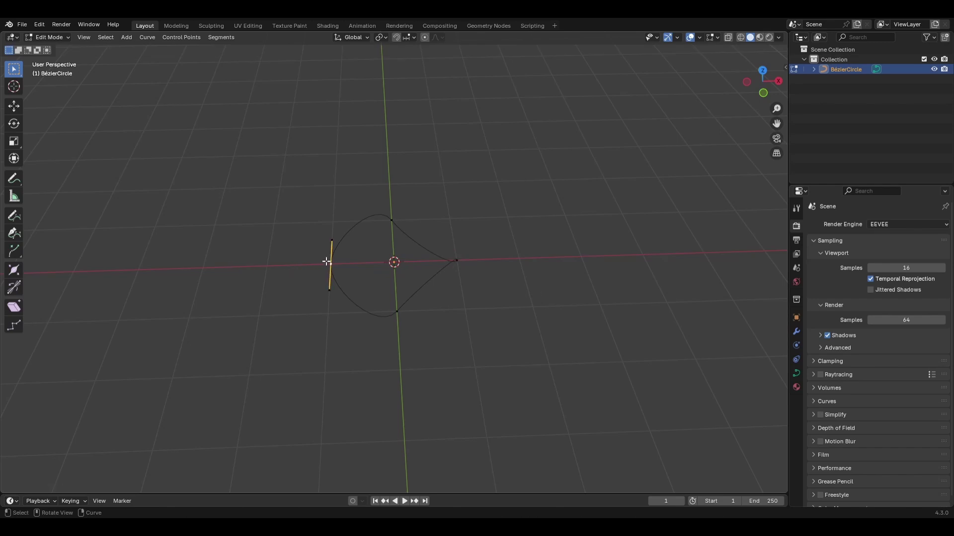
pyautogui.write('rx45')
pyautogui.press('Return')
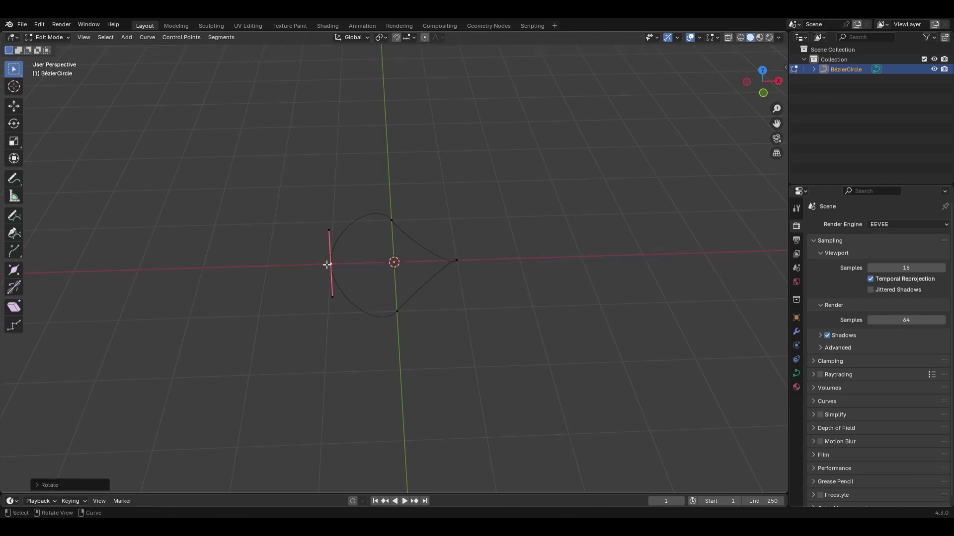
pyautogui.press('KP_1')
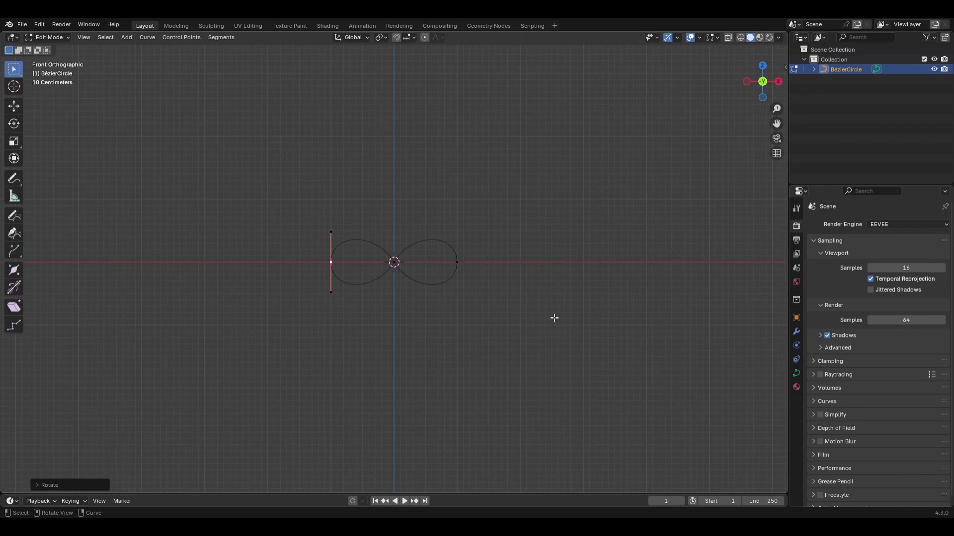
# - Give the figure-eight curve a 0.166 m bevel depth with bevel resolution 32
pyautogui.press('Tab')
pyautogui.click(796, 373)
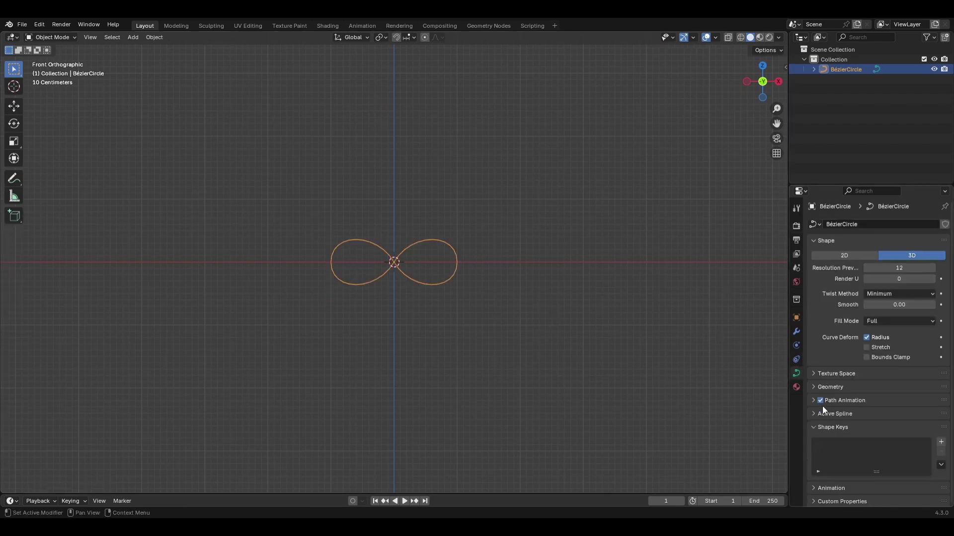
pyautogui.click(817, 387)
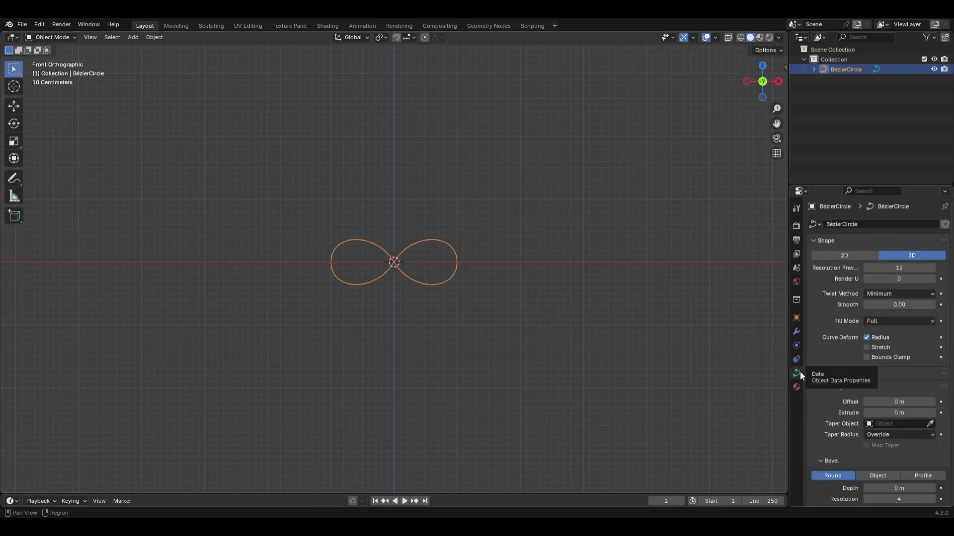
pyautogui.scroll(-4, 844, 390)
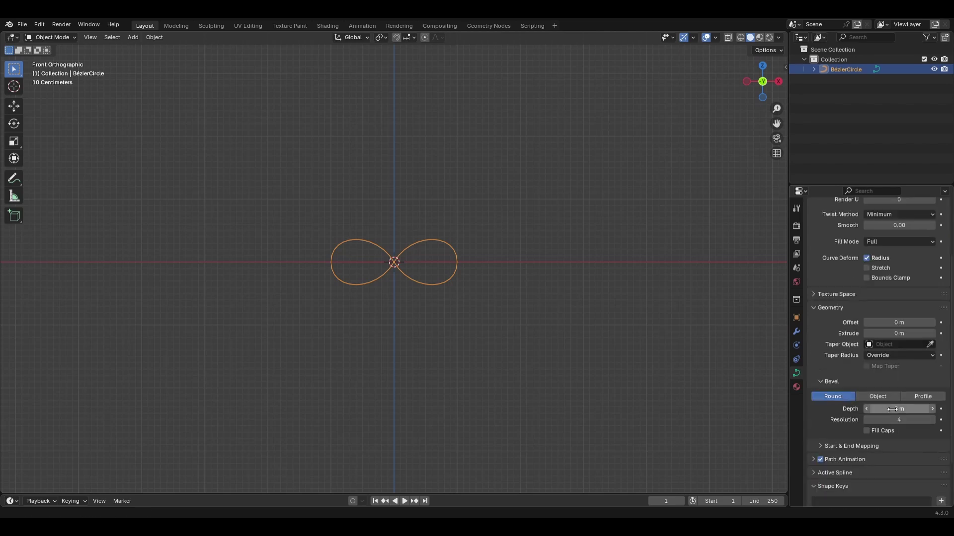
pyautogui.moveTo(892, 409); pyautogui.dragTo(943, 409)
pyautogui.moveTo(571, 337); pyautogui.dragTo(447, 302, button='middle')
pyautogui.press('KP_1')
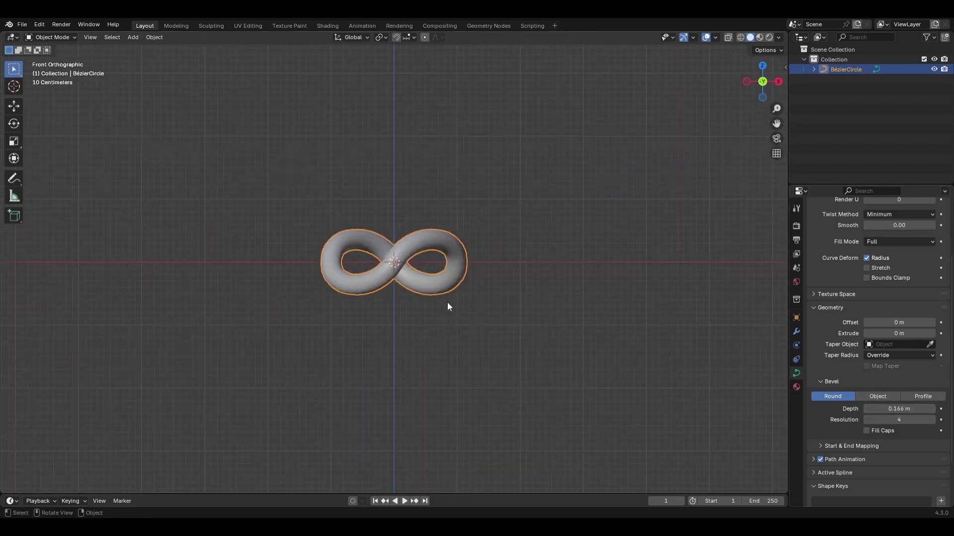
pyautogui.click(902, 421)
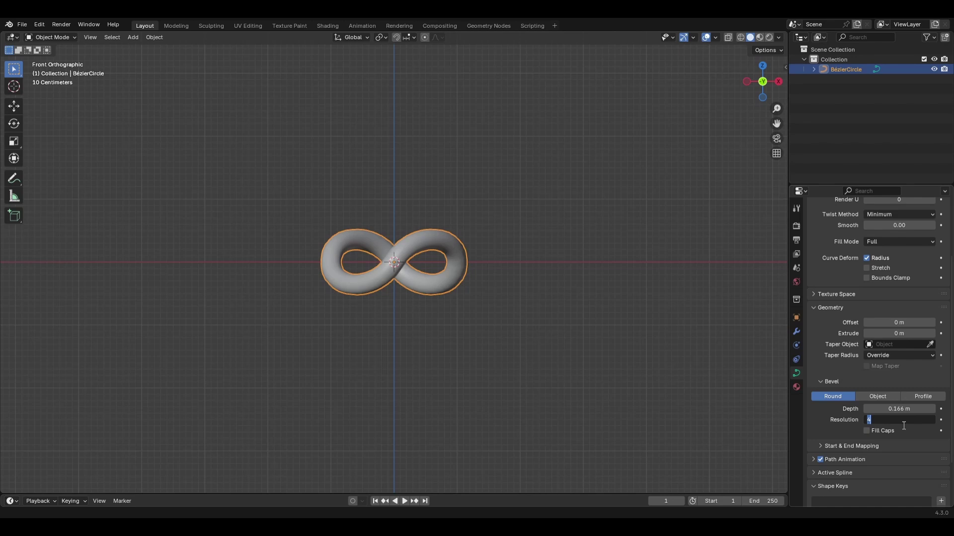
pyautogui.write('32')
pyautogui.press('Return')
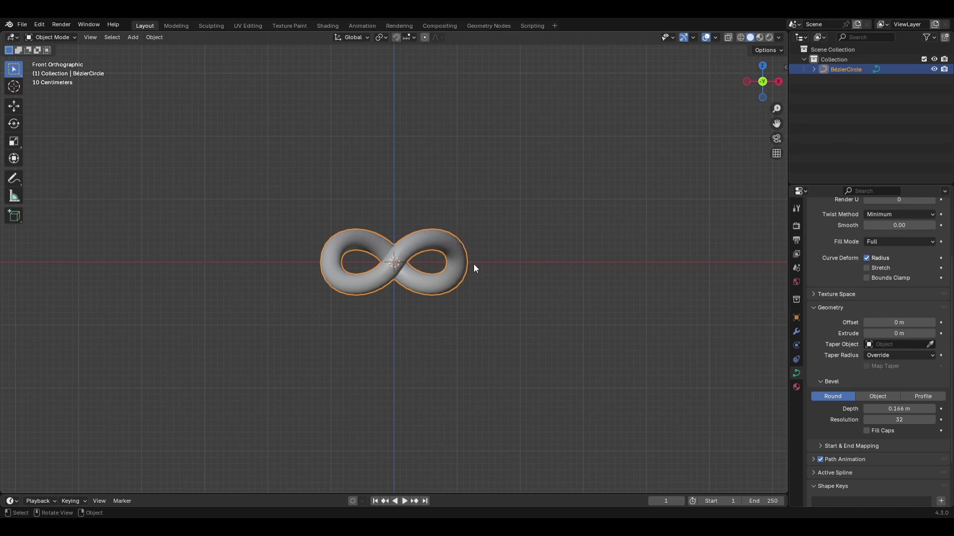
# - Convert the figure-eight tube curve into a mesh
pyautogui.rightClick(421, 239)
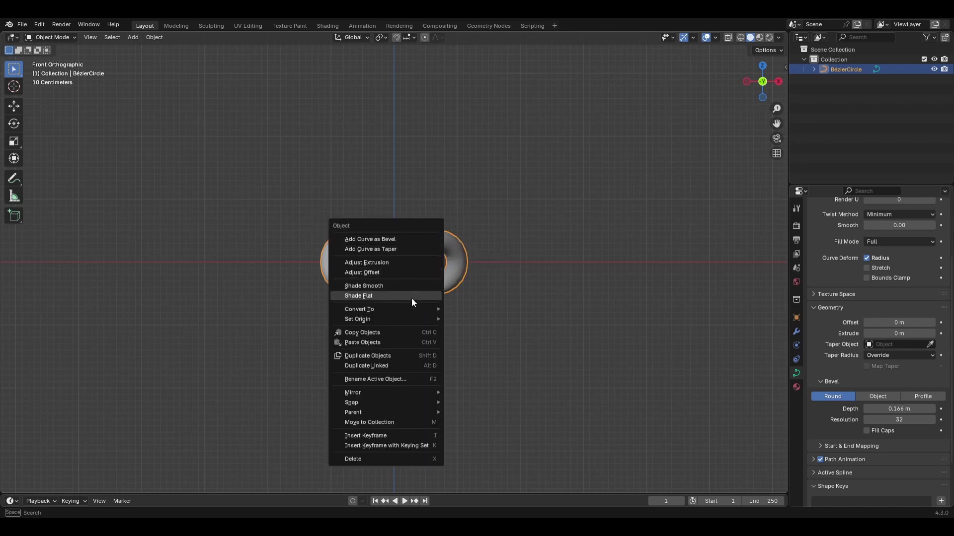
pyautogui.moveTo(401, 311)
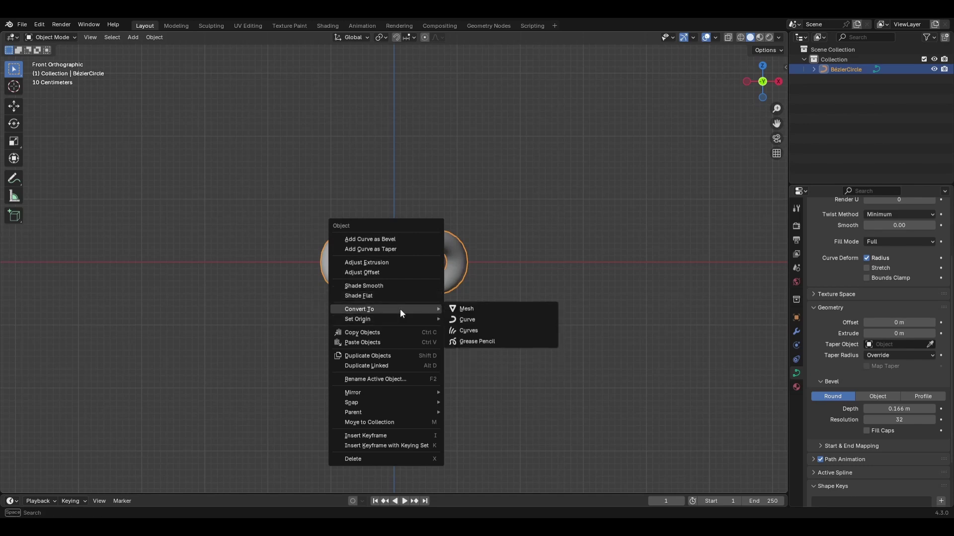
pyautogui.click(470, 308)
pyautogui.press('Tab')
pyautogui.moveTo(438, 256)
pyautogui.mouseDown(button='middle')
pyautogui.moveTo(445, 300)
pyautogui.moveTo(436, 257)
pyautogui.mouseUp(button='middle')
pyautogui.press('KP_1')
pyautogui.press('Tab')
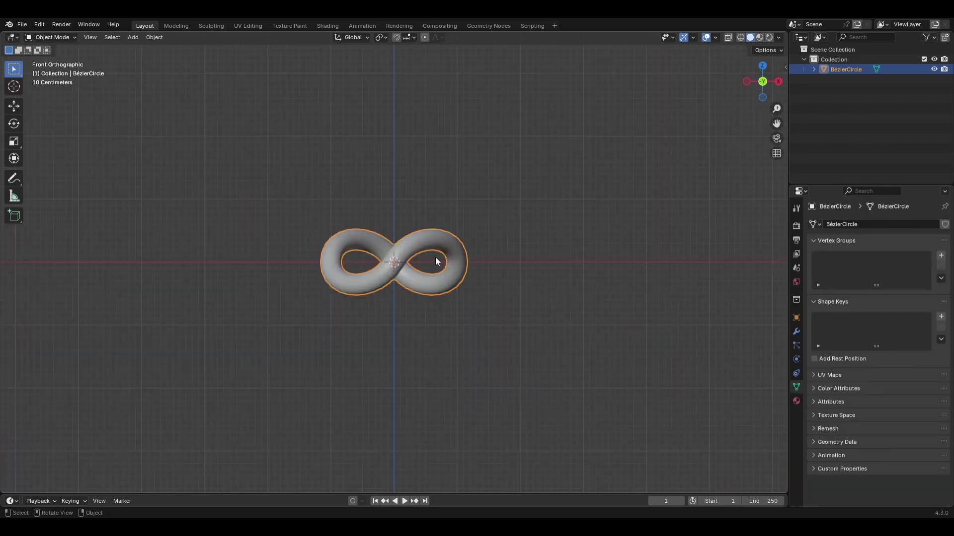
# - In Sculpt Mode, use Box Trim to cut away the top and bottom of the infinity shape
pyautogui.hotkey('ctrl', 'Tab')
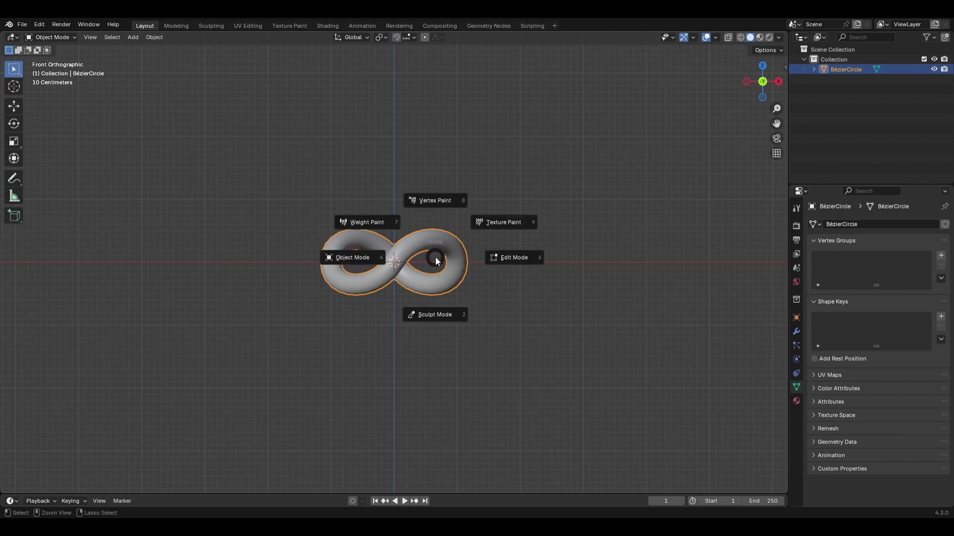
pyautogui.click(431, 324)
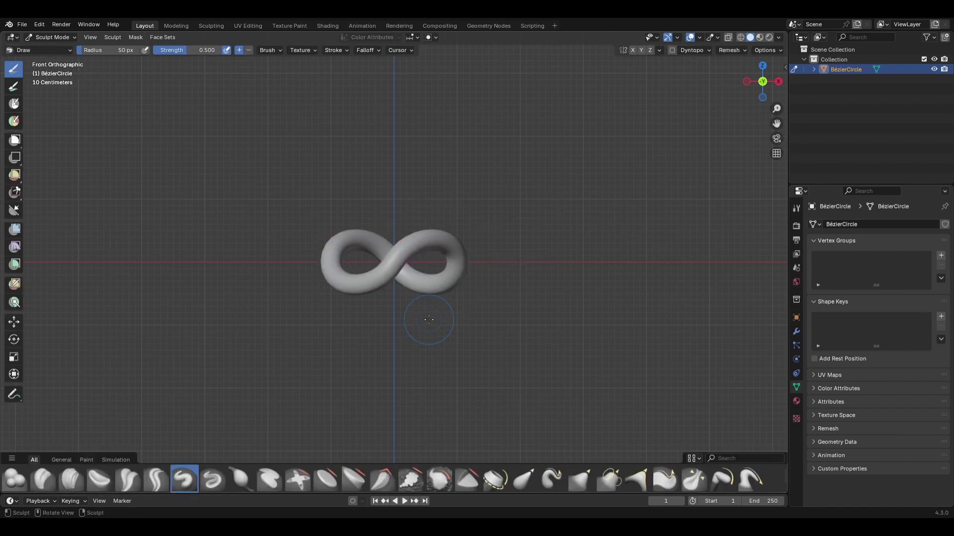
pyautogui.click(15, 193)
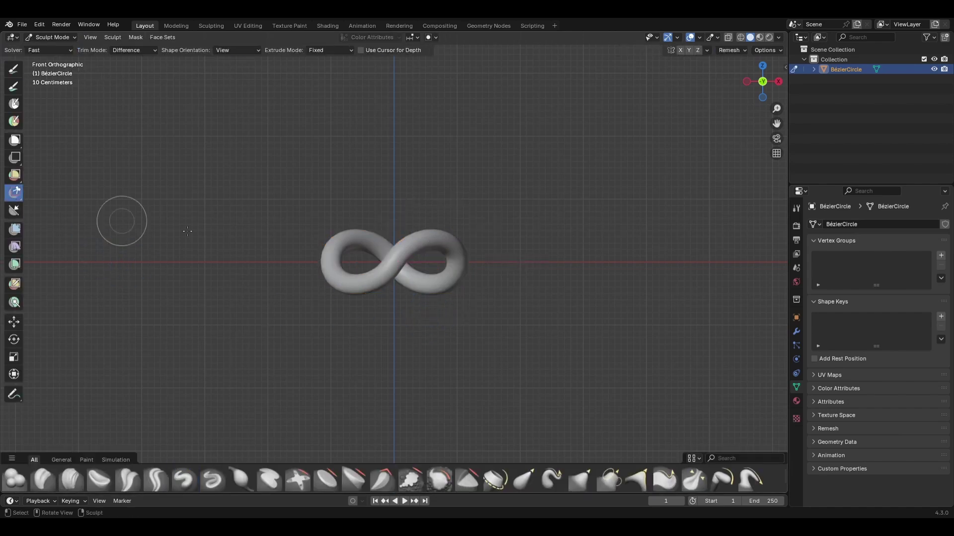
pyautogui.moveTo(216, 173); pyautogui.dragTo(542, 237)
pyautogui.moveTo(263, 338); pyautogui.dragTo(551, 283)
pyautogui.press('Tab')
pyautogui.moveTo(537, 279); pyautogui.dragTo(538, 350, button='middle')
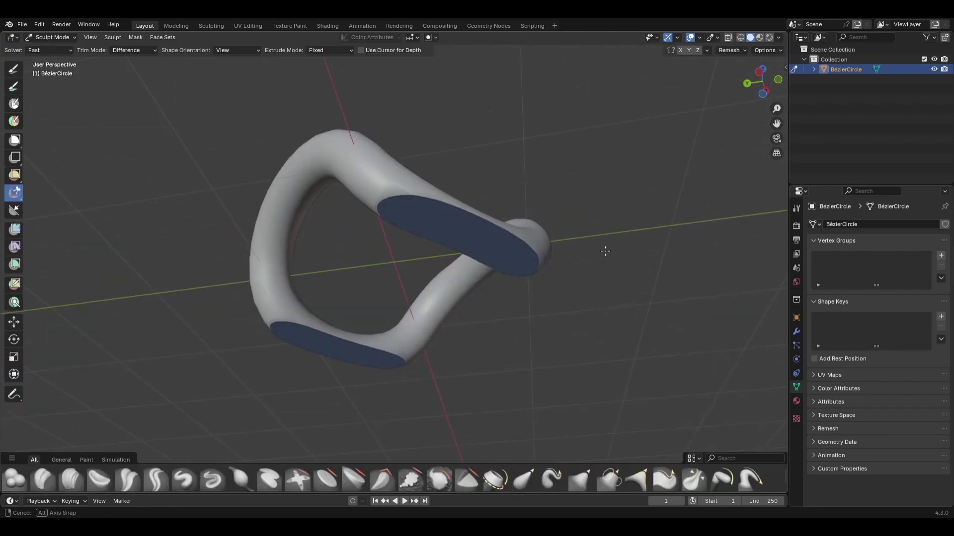
pyautogui.moveTo(605, 251); pyautogui.dragTo(547, 305, button='middle')
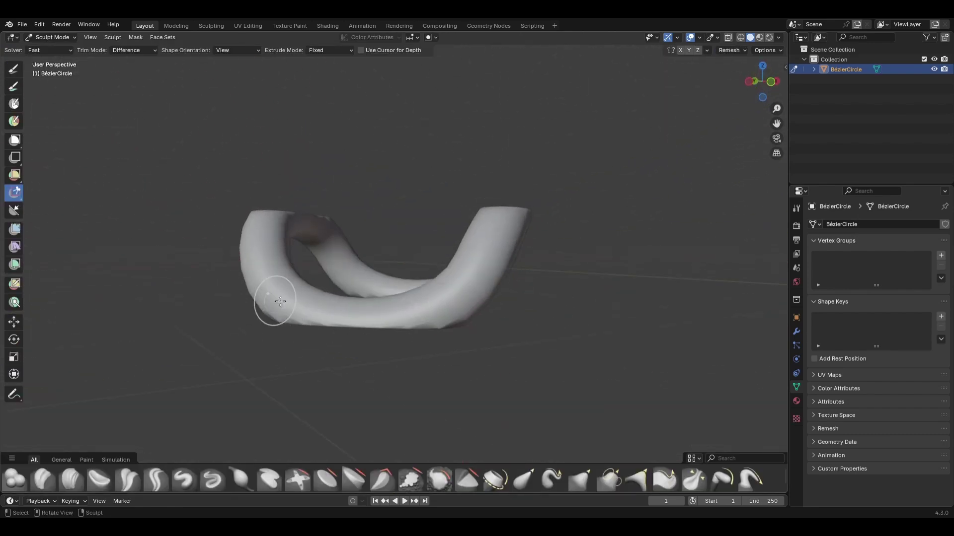
pyautogui.hotkey('ctrl', 'Tab')
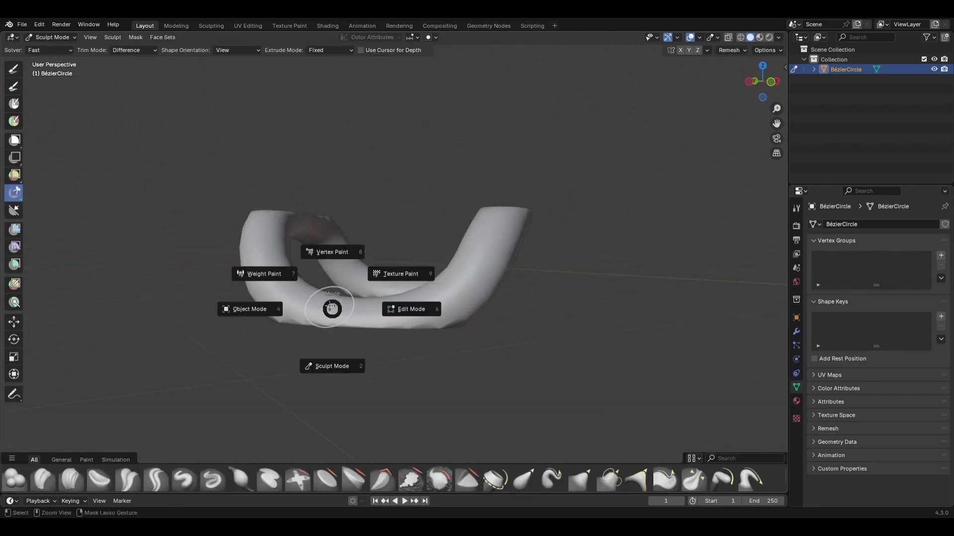
# - Return to Object Mode and apply Shade Auto Smooth to the trimmed infinity mesh
pyautogui.click(257, 311)
pyautogui.rightClick(400, 308)
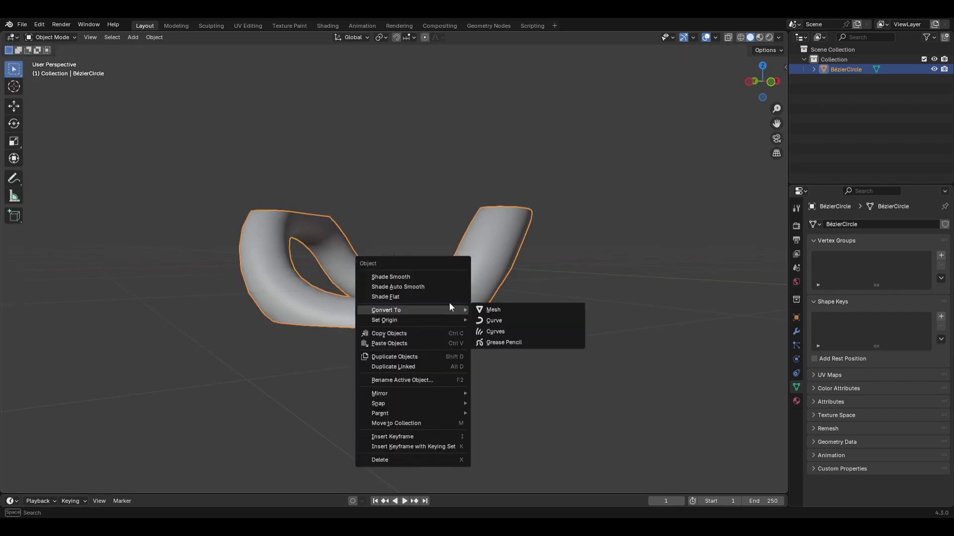
pyautogui.click(426, 288)
pyautogui.moveTo(461, 301); pyautogui.dragTo(430, 302, button='middle')
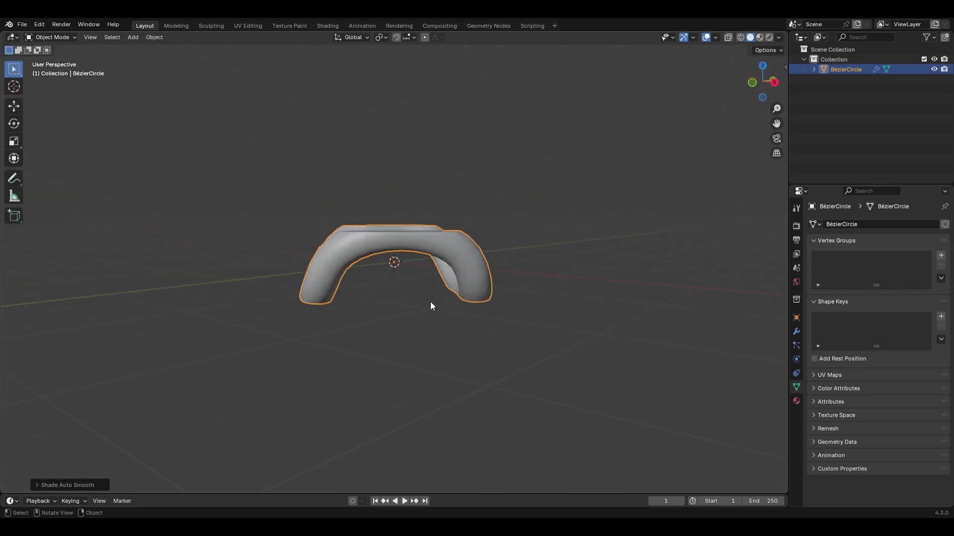
pyautogui.press('KP_1')
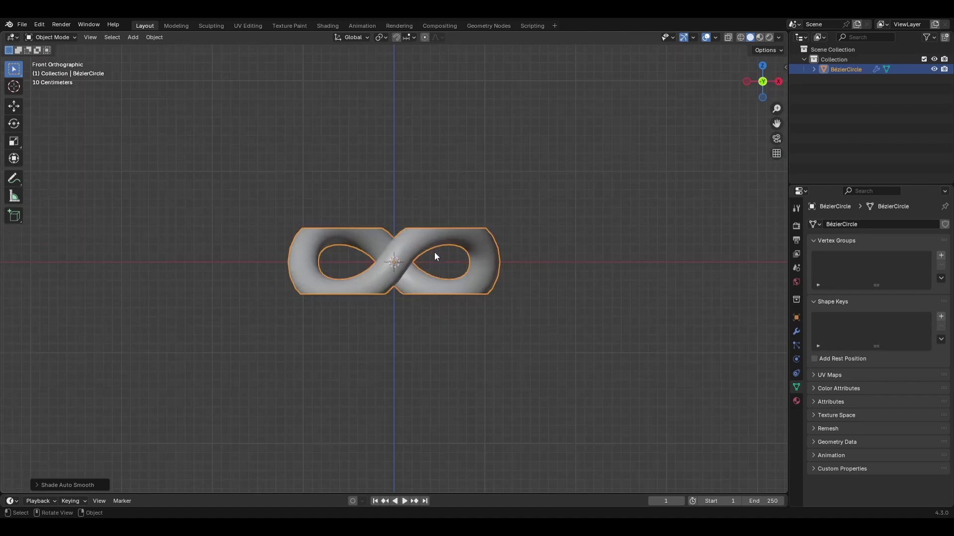
pyautogui.moveTo(451, 251); pyautogui.dragTo(459, 285, button='middle')
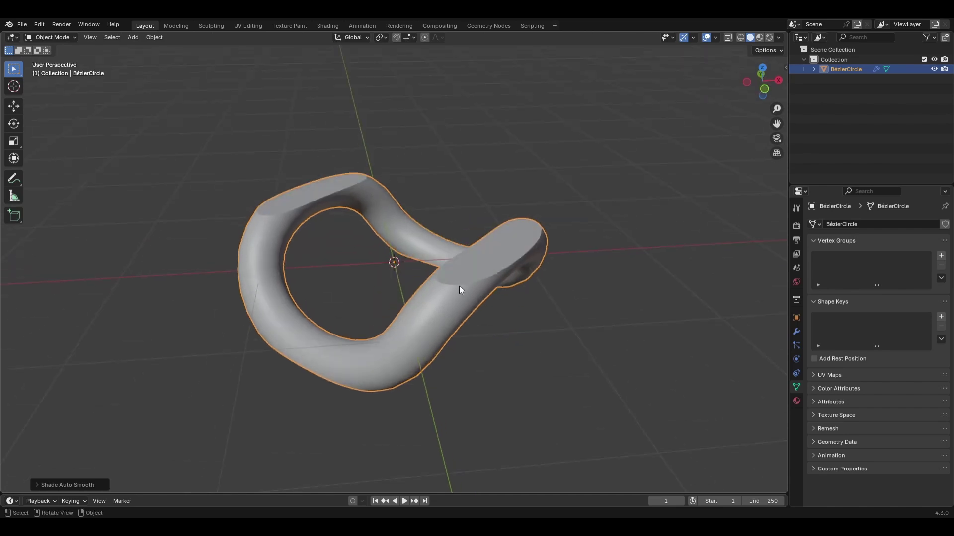
pyautogui.press('KP_1')
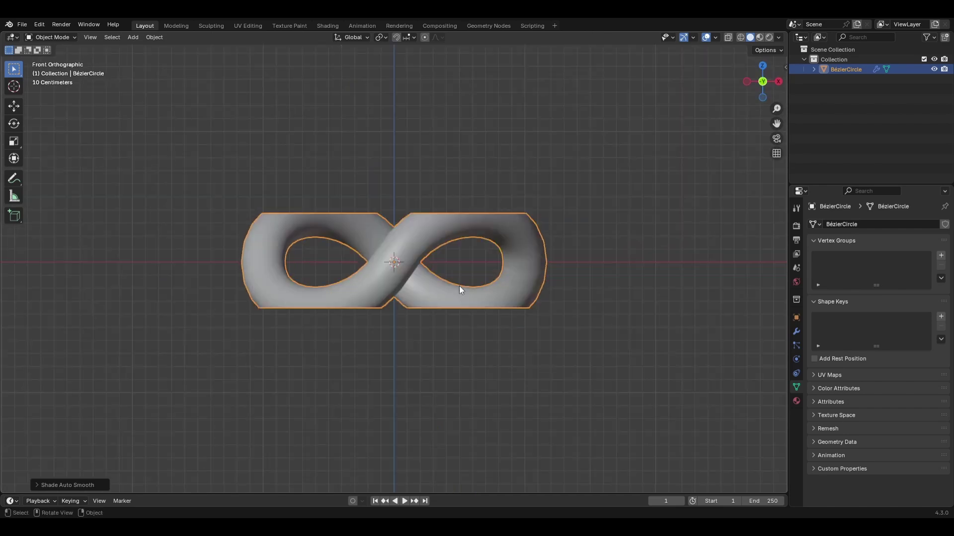
pyautogui.moveTo(459, 285); pyautogui.dragTo(465, 325, button='middle')
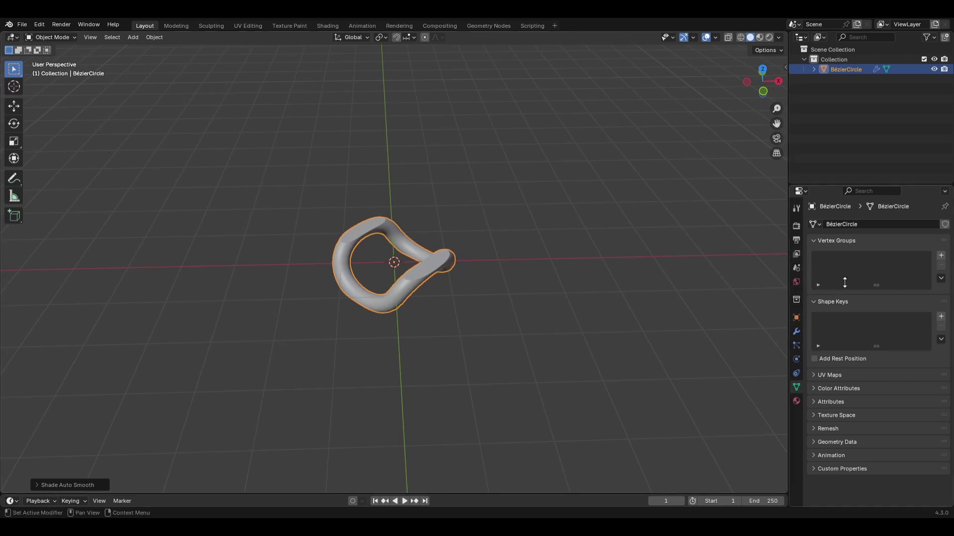
# - Add an Array modifier to the ring, sliding the second copy over the first
pyautogui.click(796, 332)
pyautogui.click(843, 223)
pyautogui.write('ar')
pyautogui.press('Return')
pyautogui.moveTo(899, 298); pyautogui.dragTo(873, 298)
pyautogui.press('KP_7')
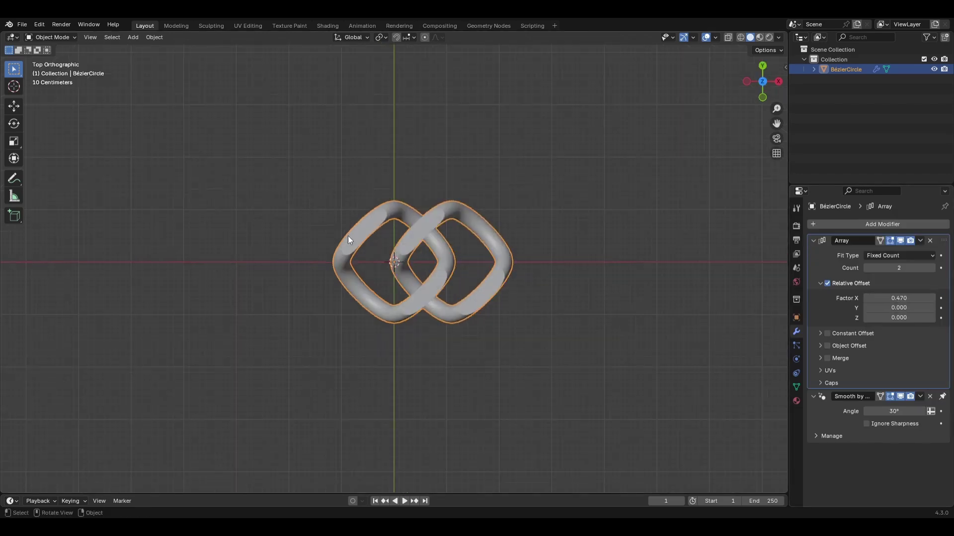
# - Thicken the whole ring's tube with Alt+S in Edit Mode
pyautogui.press('Tab')
pyautogui.press('a')
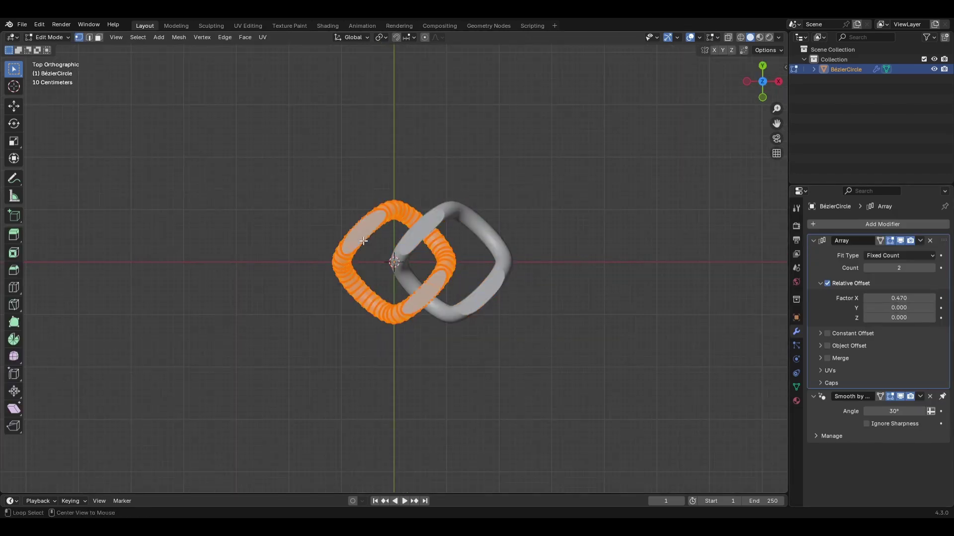
pyautogui.hotkey('alt', 's')
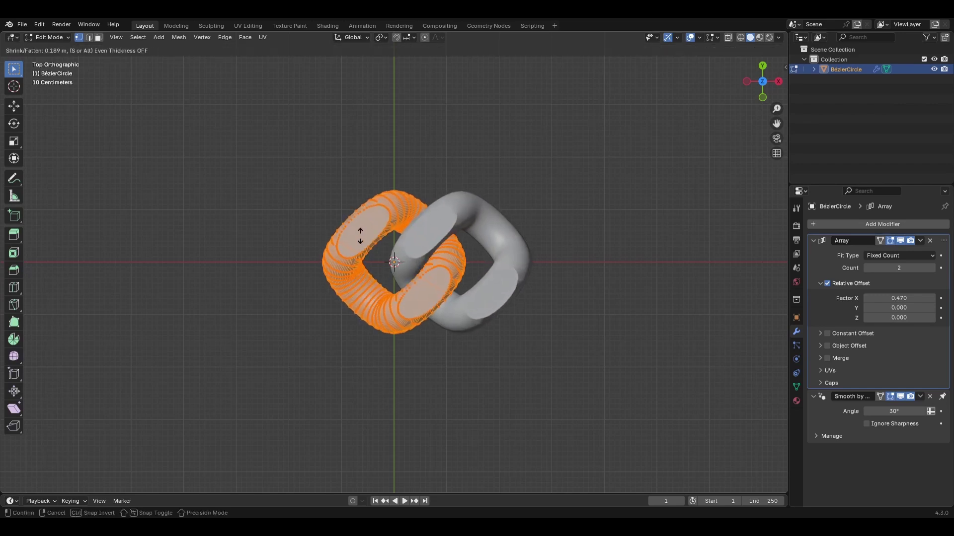
pyautogui.click(360, 236)
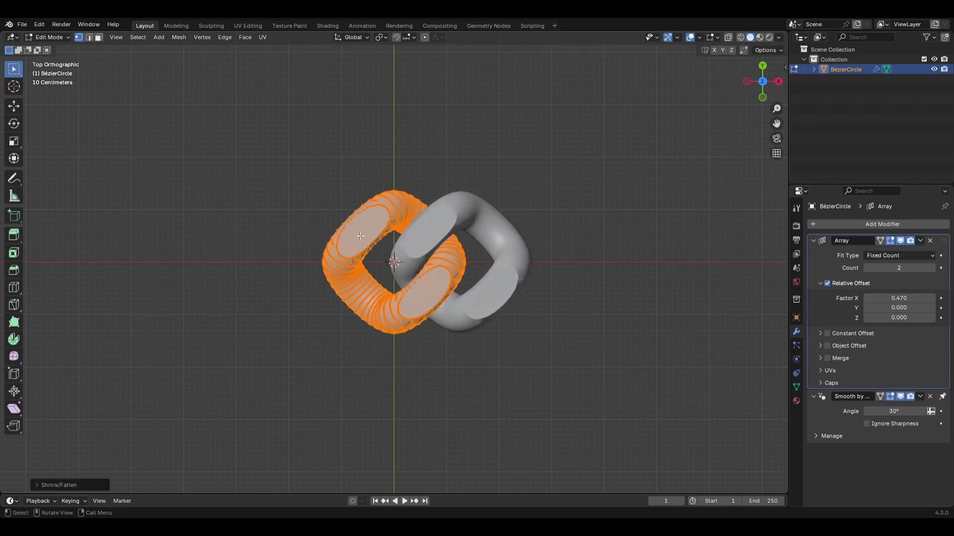
# - Set the array's Relative Offset Factor X to 0.380 so the two links interlock
pyautogui.click(898, 298)
pyautogui.write('0.39')
pyautogui.press('Return')
pyautogui.click(866, 298)
pyautogui.moveTo(581, 298); pyautogui.dragTo(591, 424, button='middle')
pyautogui.press('Tab')
pyautogui.press('KP_1')
pyautogui.scroll(-2, 591, 424)
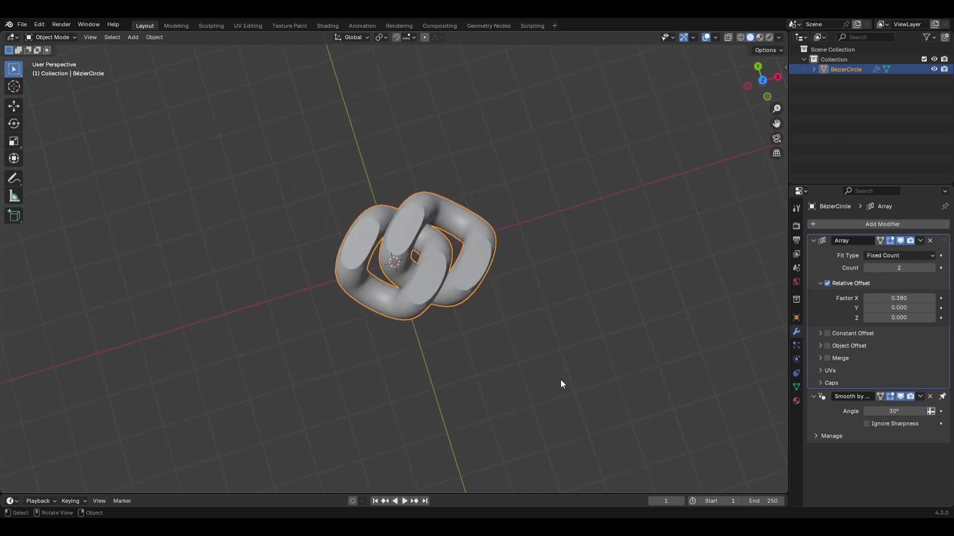
pyautogui.moveTo(522, 290); pyautogui.dragTo(454, 284, button='middle')
# - Rename the ring 'Link 1', delete its Array modifier, and move it aside along X
pyautogui.doubleClick(850, 69)
pyautogui.write('Link 1')
pyautogui.press('Return')
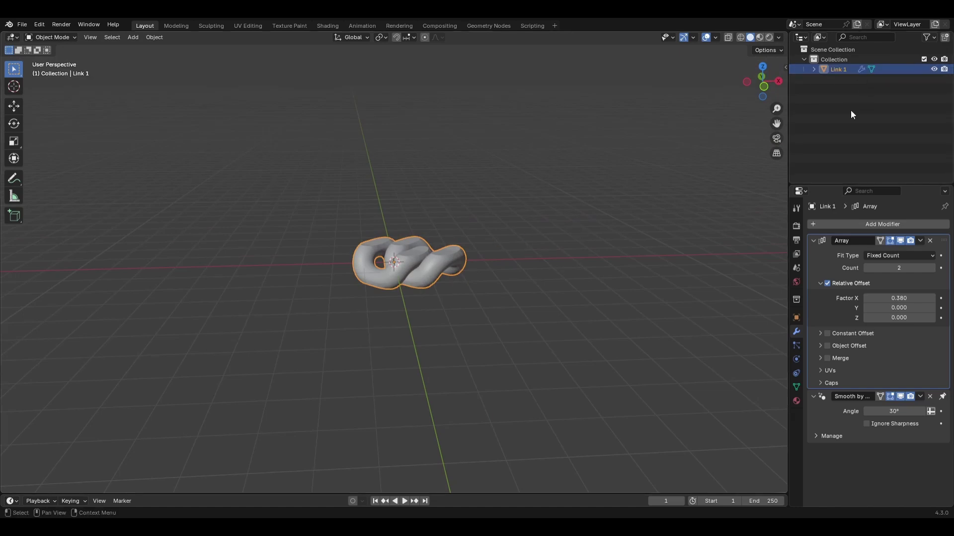
pyautogui.click(930, 241)
pyautogui.press('g')
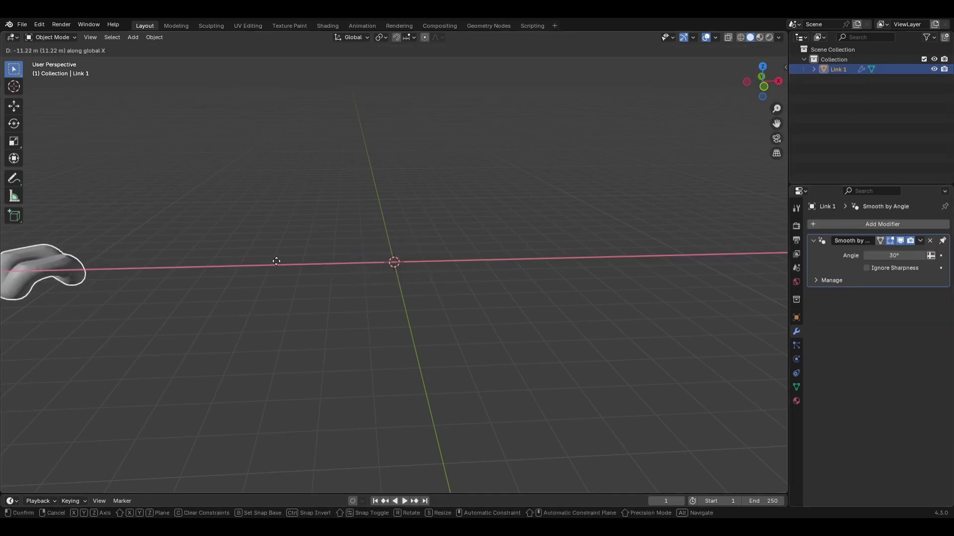
pyautogui.click(417, 269)
pyautogui.moveTo(417, 269); pyautogui.dragTo(418, 291, button='middle')
# - Add a plane at the origin
pyautogui.hotkey('shift', 'a')
pyautogui.moveTo(420, 290)
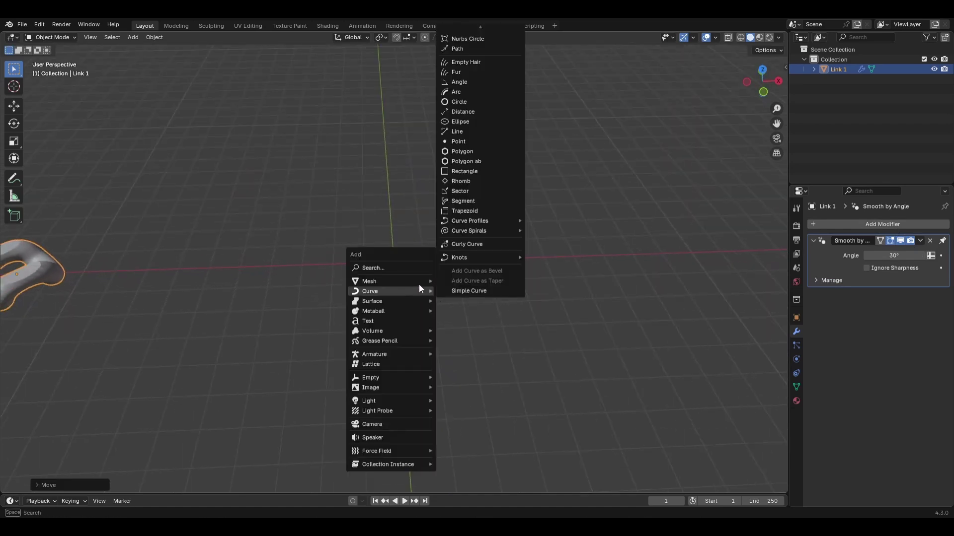
pyautogui.click(484, 44)
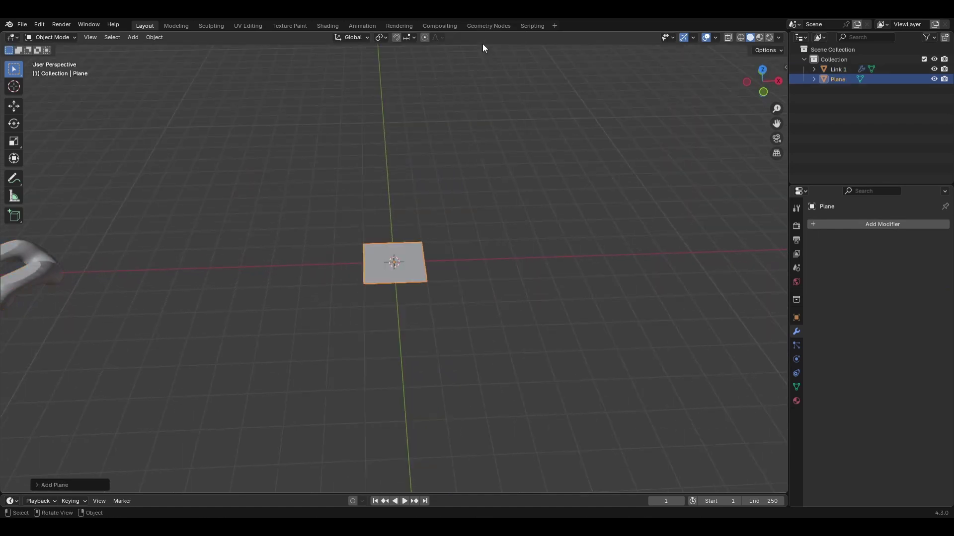
pyautogui.moveTo(534, 267); pyautogui.dragTo(490, 268, button='middle')
# - Add a cube at the origin and scale it down
pyautogui.hotkey('shift', 'a')
pyautogui.moveTo(439, 267)
pyautogui.click(544, 276)
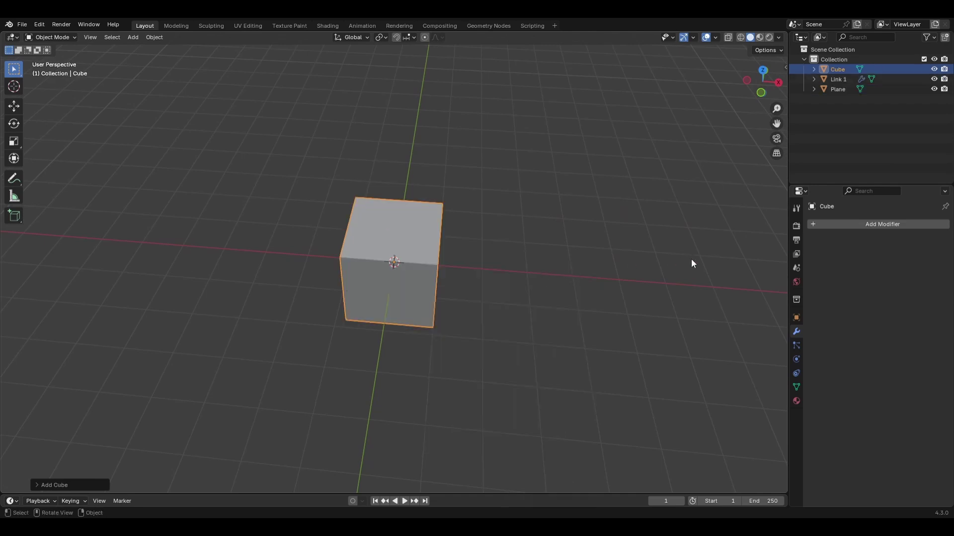
pyautogui.press('s')
pyautogui.click(527, 256)
pyautogui.moveTo(527, 257); pyautogui.dragTo(520, 285, button='middle')
# - Stretch the cube along Y and shift it along X to cover half the plane
pyautogui.press('s')
pyautogui.press('y')
pyautogui.click(672, 287)
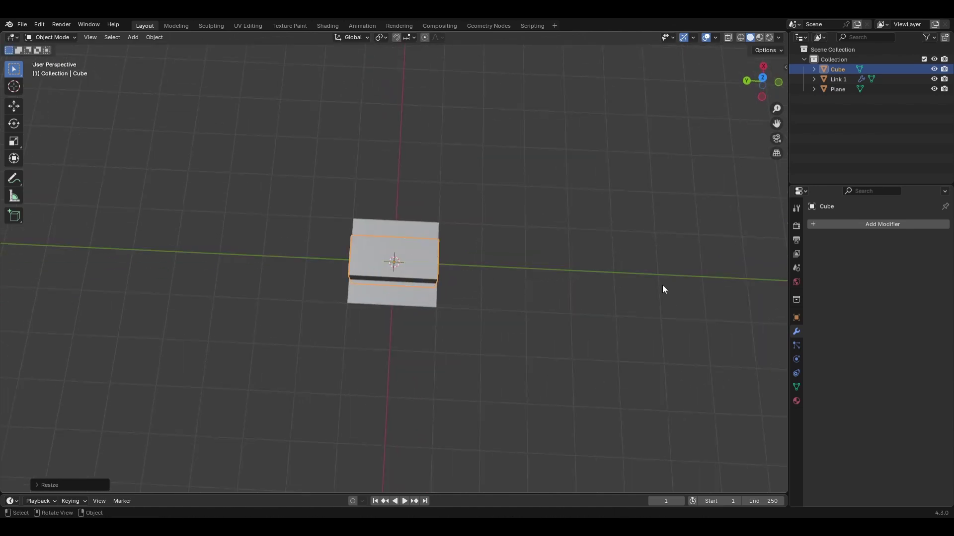
pyautogui.moveTo(649, 288); pyautogui.dragTo(545, 317, button='middle')
pyautogui.press('g')
pyautogui.press('x')
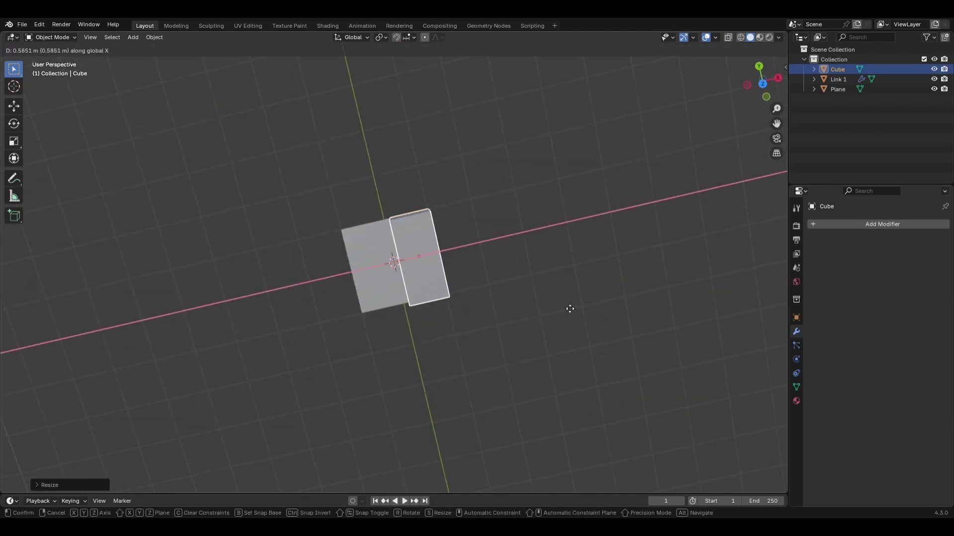
pyautogui.click(569, 309)
pyautogui.press('KP_7')
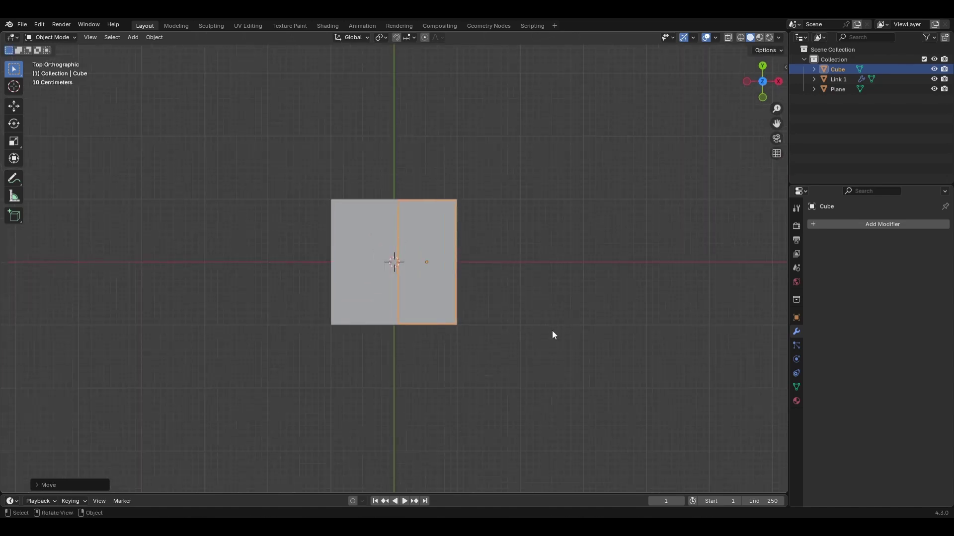
pyautogui.moveTo(553, 335); pyautogui.dragTo(458, 243, button='middle')
# - Add a centred loop cut to the cube and bevel it into a wide middle band
pyautogui.press('Tab')
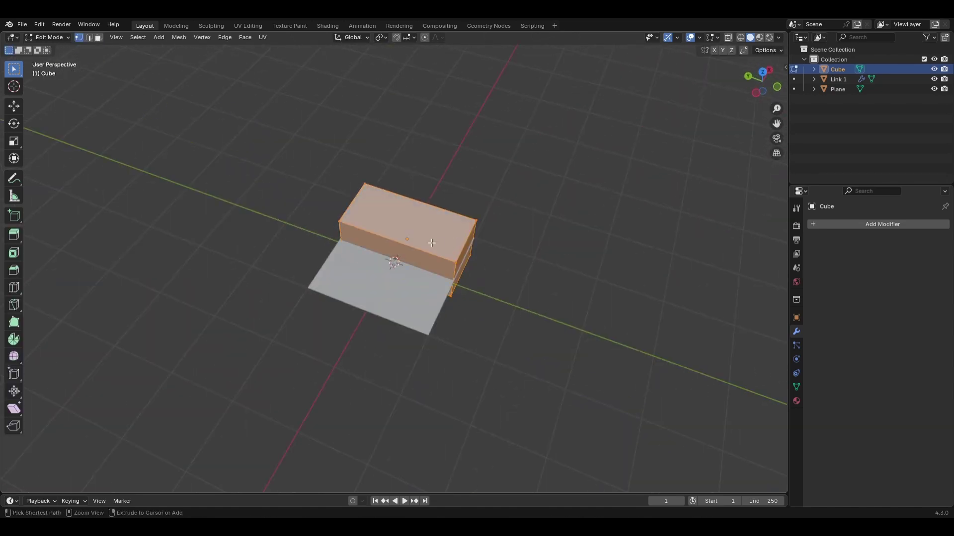
pyautogui.hotkey('ctrl', 'r')
pyautogui.click(432, 242)
pyautogui.rightClick(432, 243)
pyautogui.hotkey('ctrl', 'b')
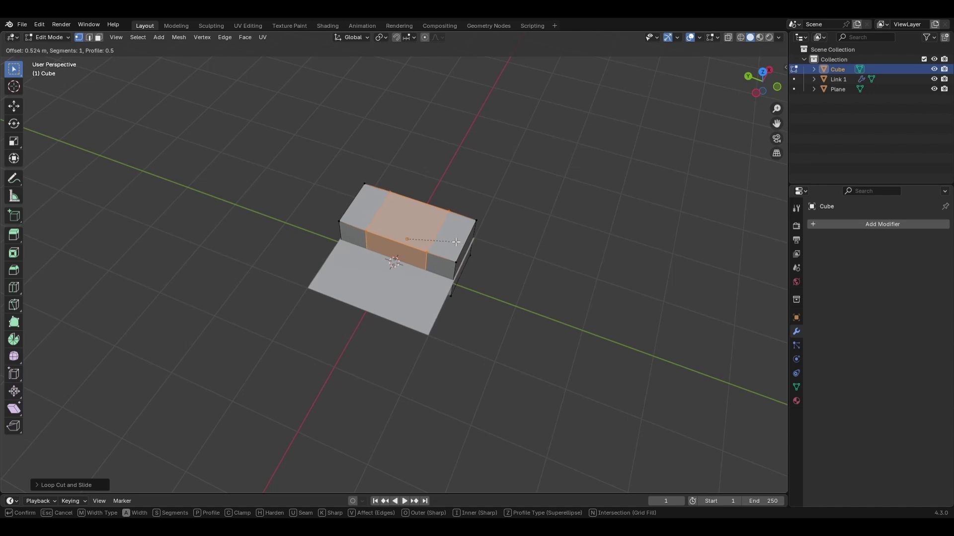
pyautogui.click(456, 242)
pyautogui.moveTo(451, 251); pyautogui.dragTo(434, 282, button='middle')
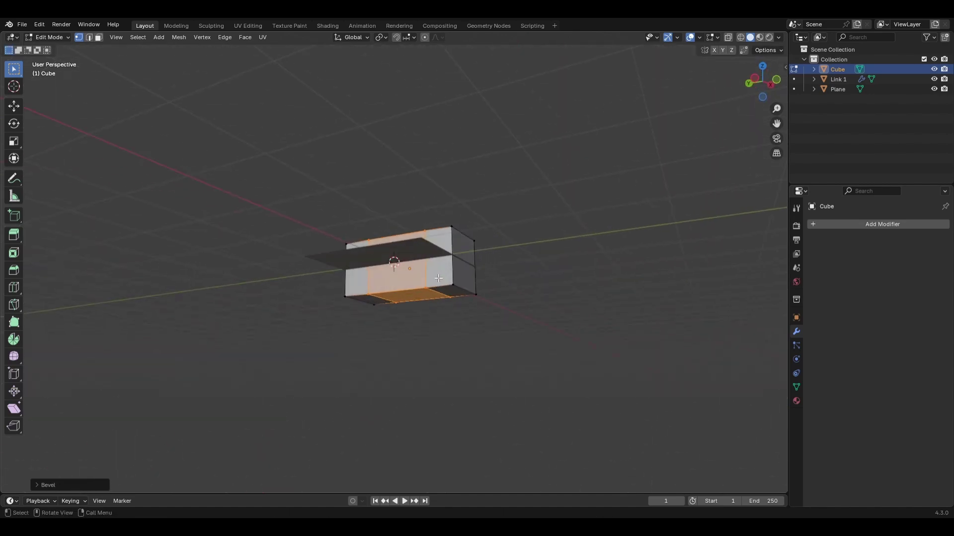
# - Flatten the cube by scaling it along Z
pyautogui.press('Tab')
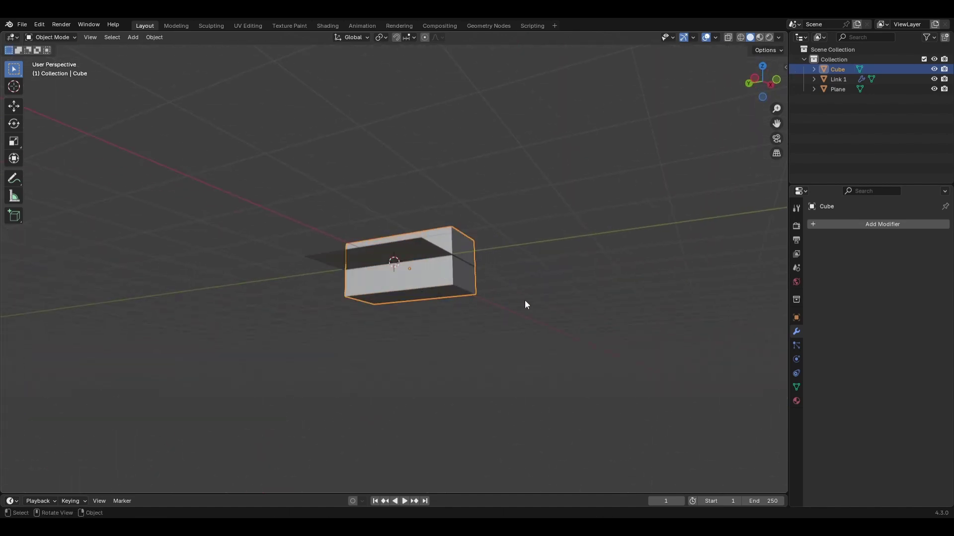
pyautogui.press('s')
pyautogui.press('z')
pyautogui.click(484, 297)
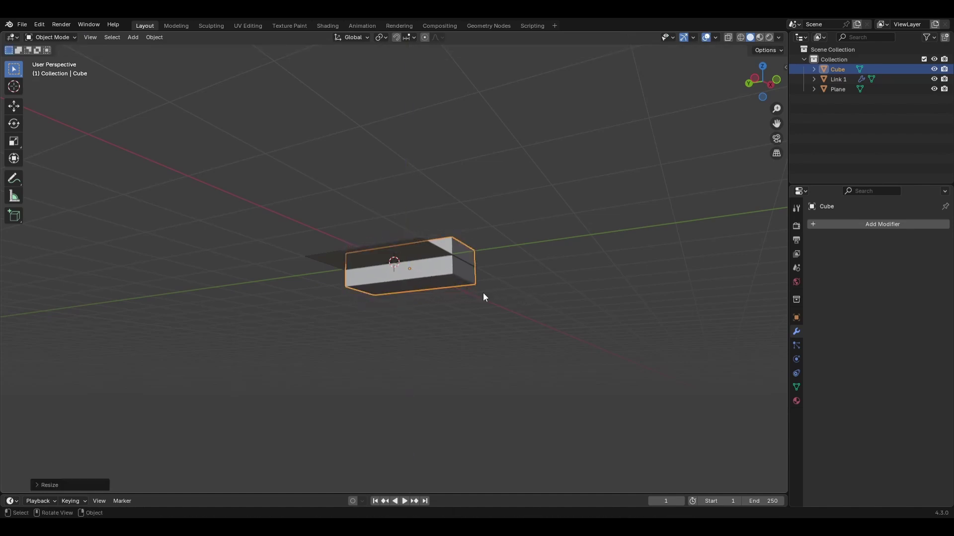
# - Extrude the bottom faces at both ends downward into two legs
pyautogui.press('Tab')
pyautogui.click(448, 284)
pyautogui.press('3')
pyautogui.click(449, 281)
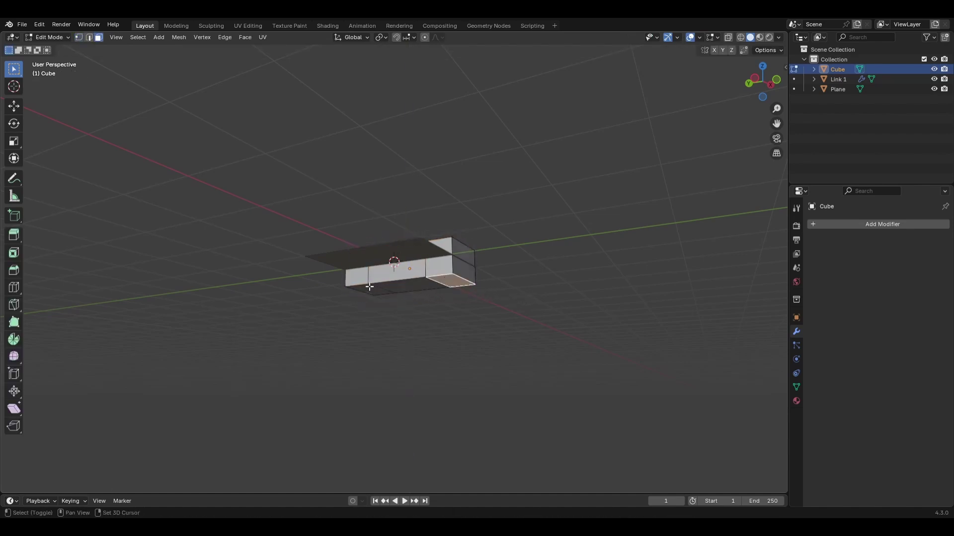
pyautogui.keyDown('shift'); pyautogui.click(365, 289); pyautogui.keyUp('shift')
pyautogui.press('e')
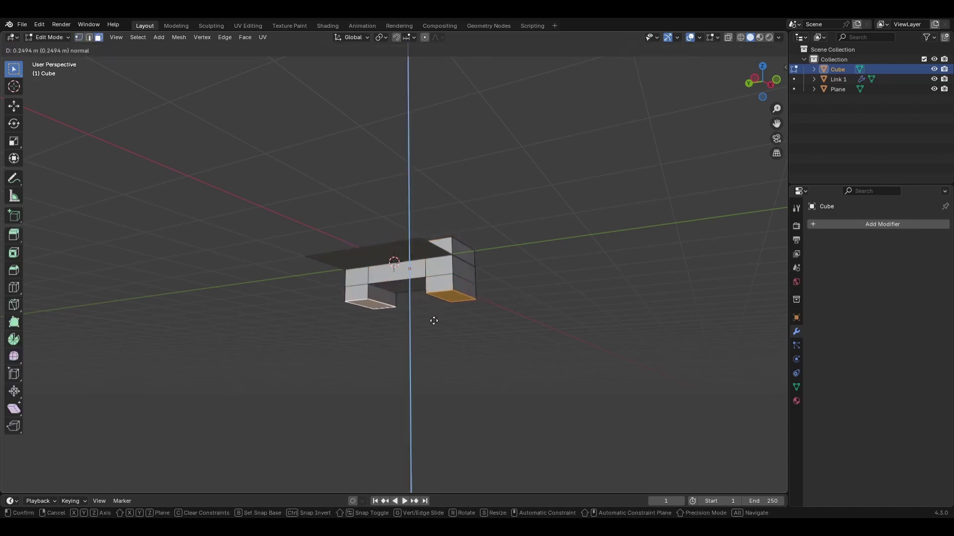
pyautogui.click(435, 316)
# - Extrude the inner and outer leg faces, then delete the selected faces
pyautogui.click(437, 290)
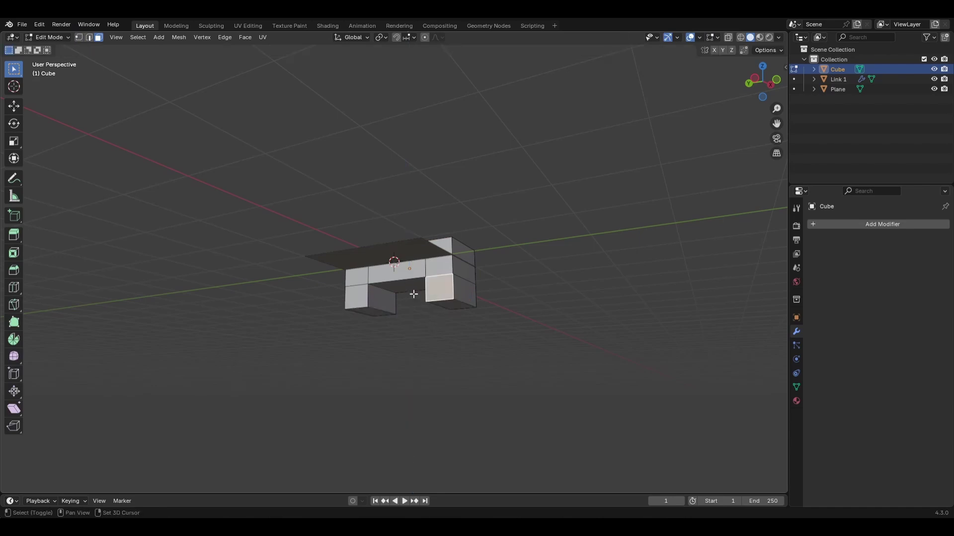
pyautogui.keyDown('shift'); pyautogui.click(357, 296); pyautogui.keyUp('shift')
pyautogui.moveTo(532, 298); pyautogui.dragTo(447, 331, button='middle')
pyautogui.press('e')
pyautogui.click(458, 331)
pyautogui.press('x')
pyautogui.click(491, 314)
# - Select two vertical edge loops and start a Y scale, then cancel it
pyautogui.moveTo(444, 281); pyautogui.dragTo(395, 253, button='middle')
pyautogui.moveTo(476, 289); pyautogui.dragTo(362, 267, button='middle')
pyautogui.keyDown('alt'); pyautogui.click(346, 268); pyautogui.keyUp('alt')
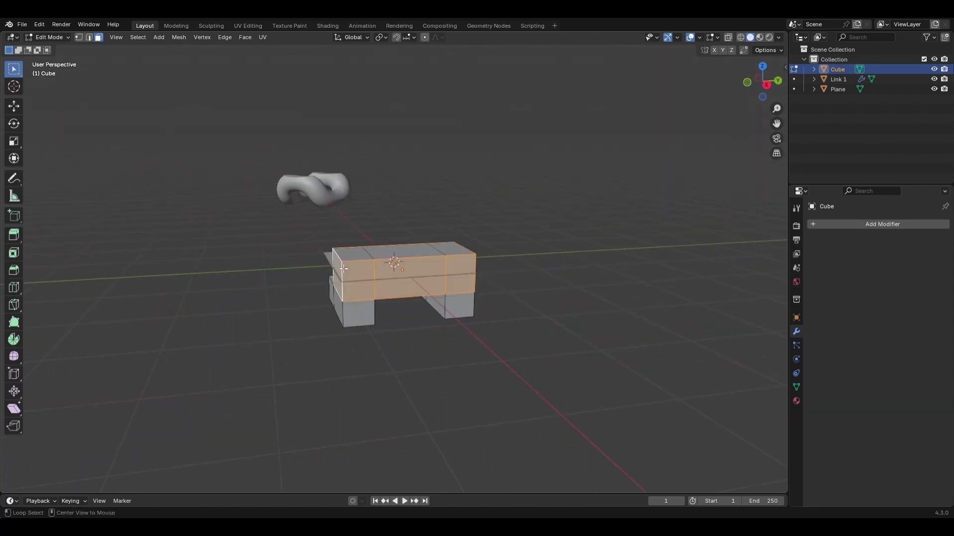
pyautogui.press('2')
pyautogui.keyDown('alt'); pyautogui.click(342, 271); pyautogui.keyUp('alt')
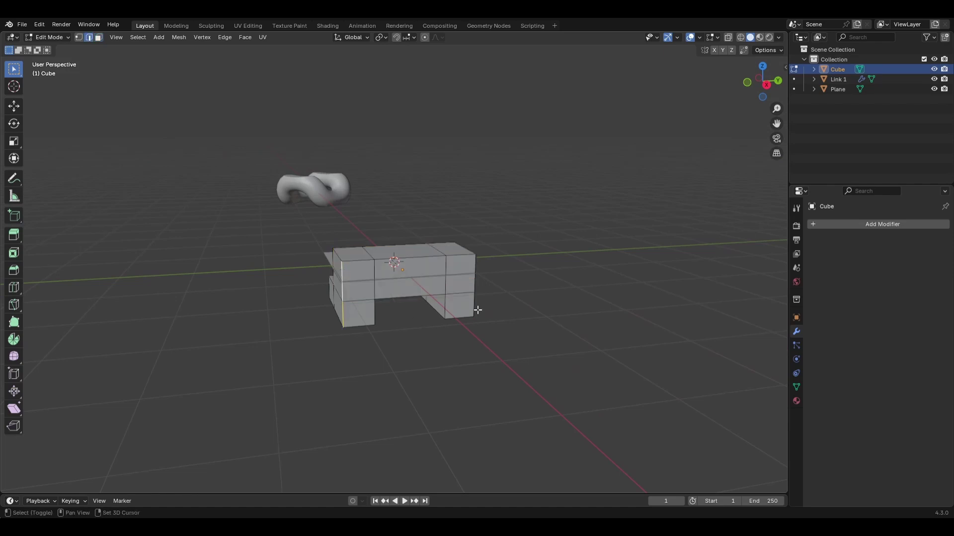
pyautogui.keyDown('alt'); pyautogui.keyDown('shift'); pyautogui.click(476, 277); pyautogui.keyUp('shift'); pyautogui.keyUp('alt')
pyautogui.moveTo(476, 277); pyautogui.dragTo(501, 298, button='middle')
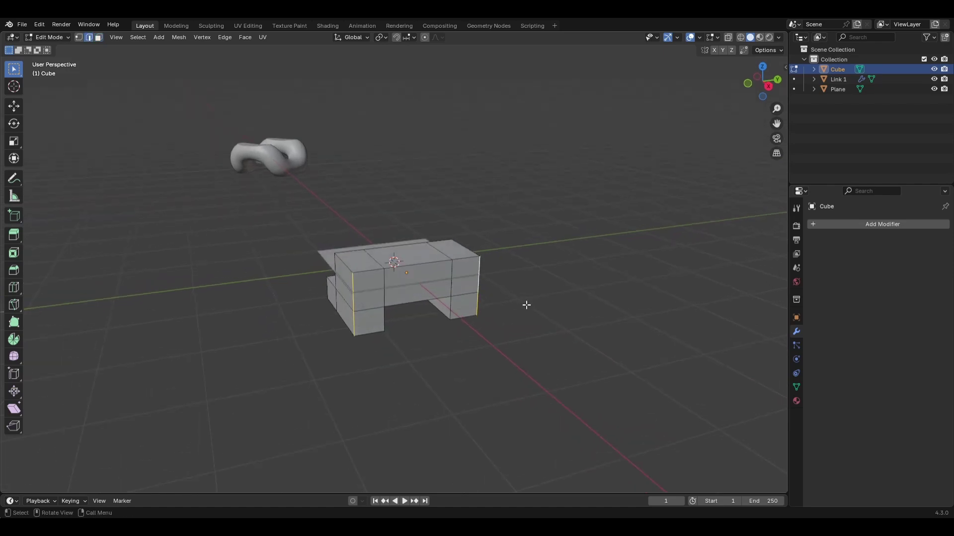
pyautogui.press('s')
pyautogui.press('y')
pyautogui.press('Escape')
# - Narrow the top along Y by scaling four vertical edge loops
pyautogui.keyDown('alt'); pyautogui.keyDown('shift'); pyautogui.click(391, 278); pyautogui.keyUp('shift'); pyautogui.keyUp('alt')
pyautogui.keyDown('alt'); pyautogui.click(383, 278); pyautogui.keyUp('alt')
pyautogui.keyDown('alt'); pyautogui.keyDown('shift'); pyautogui.click(351, 281); pyautogui.keyUp('shift'); pyautogui.keyUp('alt')
pyautogui.keyDown('alt'); pyautogui.keyDown('shift'); pyautogui.click(383, 281); pyautogui.keyUp('shift'); pyautogui.keyUp('alt')
pyautogui.keyDown('alt'); pyautogui.keyDown('shift'); pyautogui.click(384, 282); pyautogui.keyUp('shift'); pyautogui.keyUp('alt')
pyautogui.keyDown('alt'); pyautogui.keyDown('shift'); pyautogui.click(380, 281); pyautogui.keyUp('shift'); pyautogui.keyUp('alt')
pyautogui.keyDown('alt'); pyautogui.keyDown('shift'); pyautogui.click(455, 281); pyautogui.keyUp('shift'); pyautogui.keyUp('alt')
pyautogui.keyDown('alt'); pyautogui.keyDown('shift'); pyautogui.click(478, 263); pyautogui.keyUp('shift'); pyautogui.keyUp('alt')
pyautogui.press('s')
pyautogui.press('y')
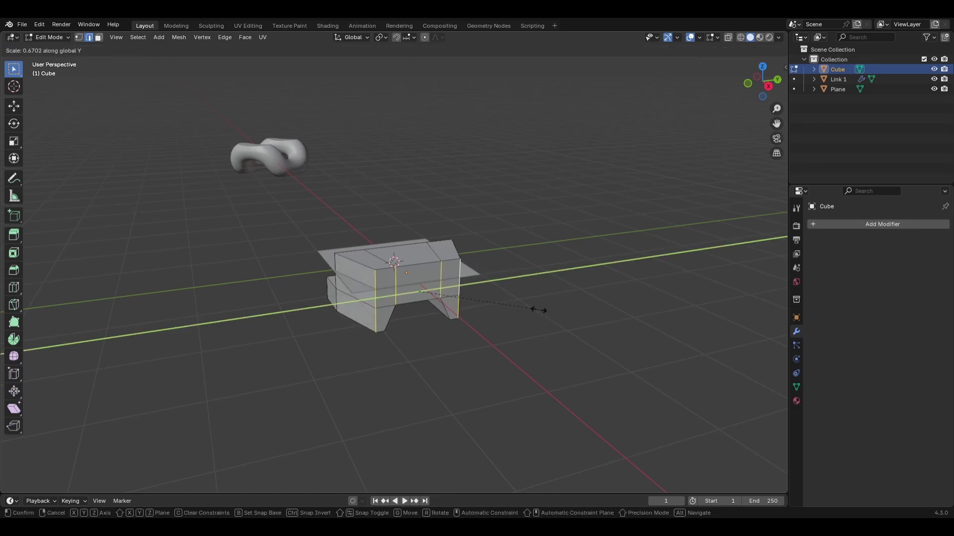
pyautogui.click(537, 311)
pyautogui.moveTo(537, 311); pyautogui.dragTo(547, 286, button='middle')
# - Delete the plane from the scene and view it from above
pyautogui.press('Tab')
pyautogui.click(380, 279)
pyautogui.press('x')
pyautogui.click(380, 278)
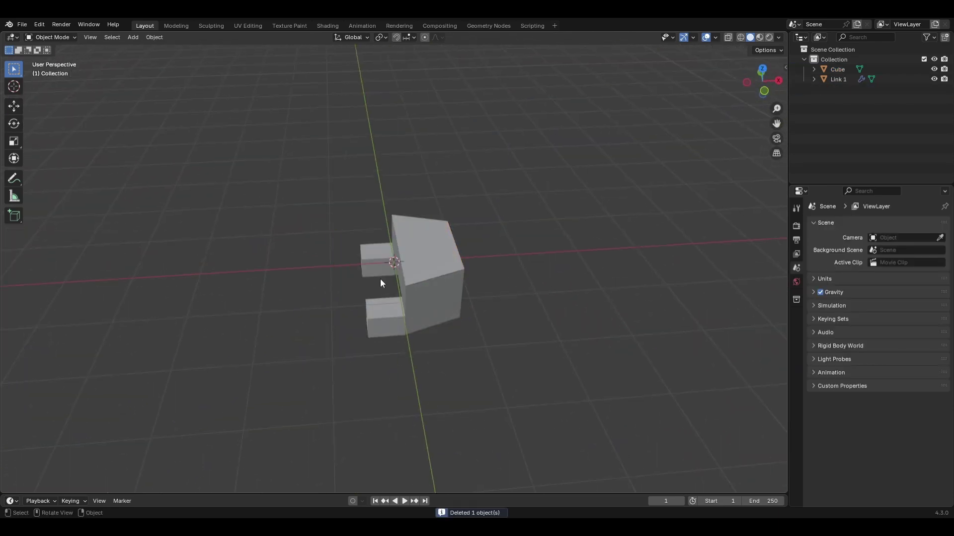
pyautogui.press('KP_7')
pyautogui.moveTo(419, 289); pyautogui.dragTo(479, 273, button='middle')
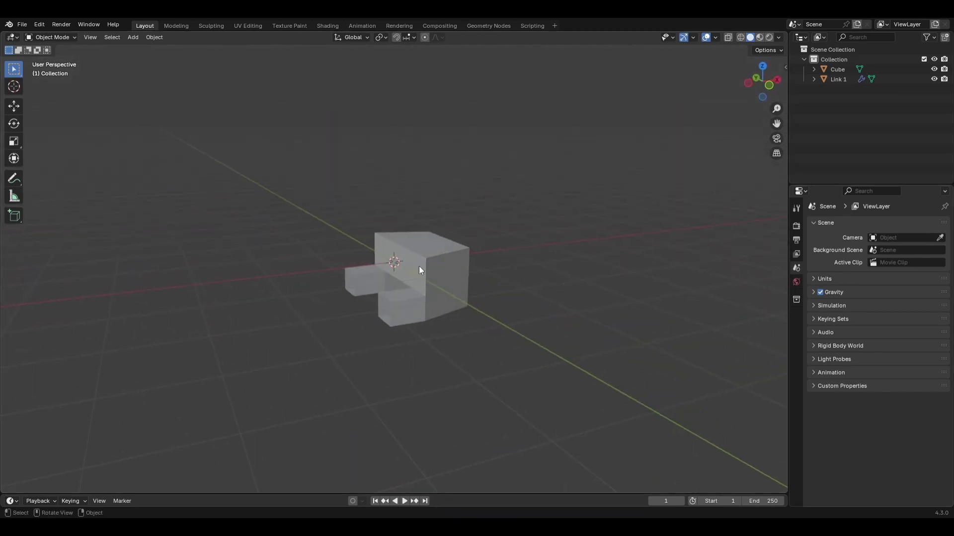
# - Add a Bevel modifier to the Cube bracket through modifier search
pyautogui.click(443, 265)
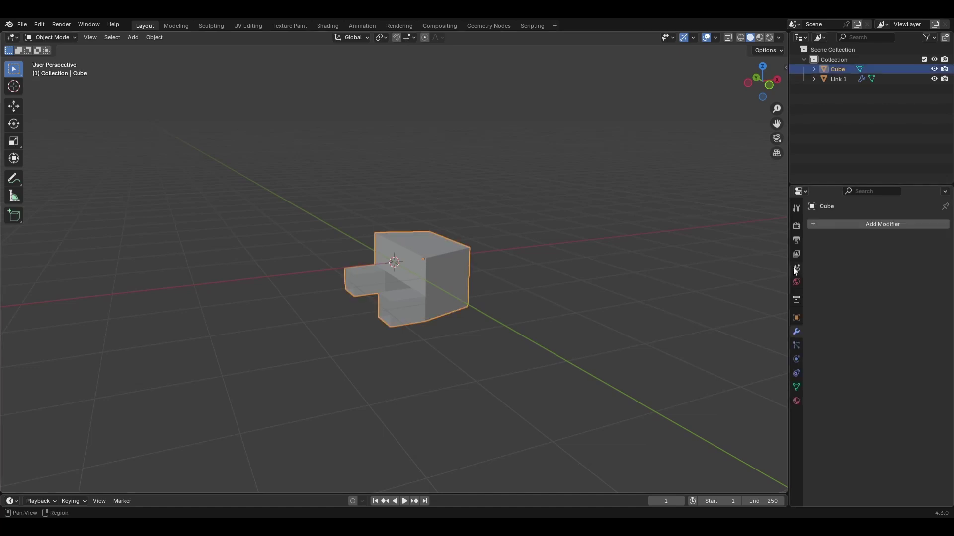
pyautogui.click(863, 224)
pyautogui.click(863, 222)
pyautogui.write('b')
pyautogui.click(752, 241)
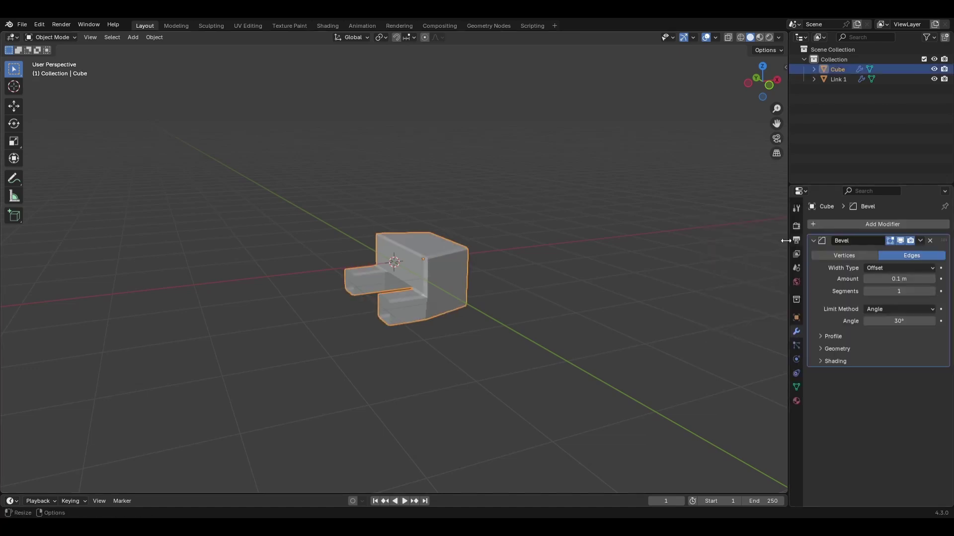
pyautogui.moveTo(752, 240); pyautogui.dragTo(362, 249, button='middle')
# - Give the Bevel 6 segments and a 0.125 m amount
pyautogui.click(928, 291)
pyautogui.write('6')
pyautogui.press('Return')
pyautogui.moveTo(923, 279); pyautogui.dragTo(933, 278)
pyautogui.moveTo(645, 248); pyautogui.dragTo(539, 281, button='middle')
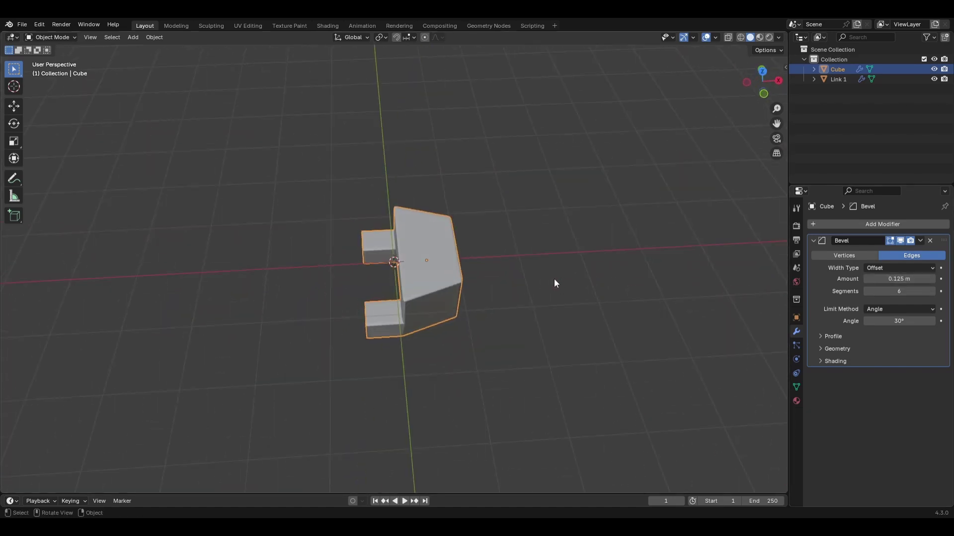
pyautogui.press('KP_7')
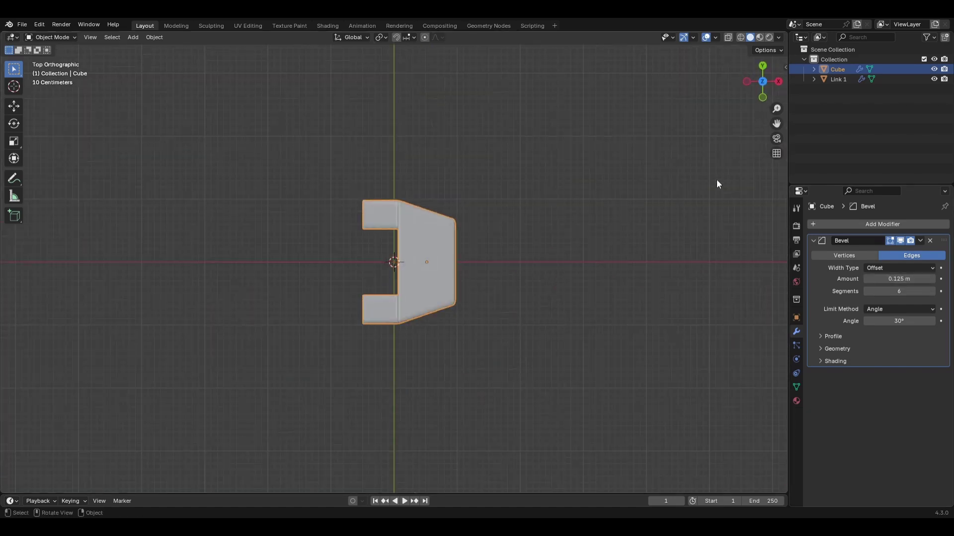
pyautogui.click(882, 224)
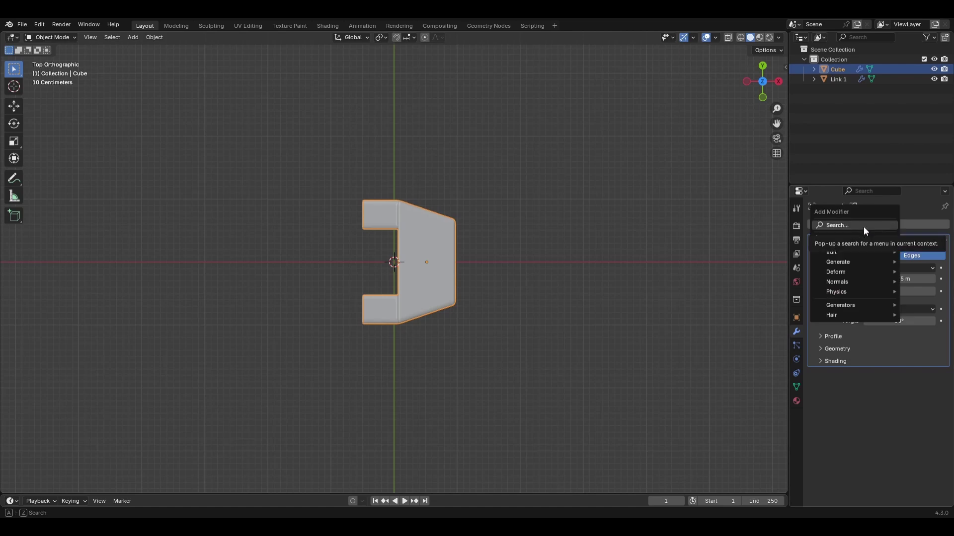
pyautogui.click(864, 227)
# - Add a Mirror modifier and shift the whole mesh along X in Edit Mode
pyautogui.write('m')
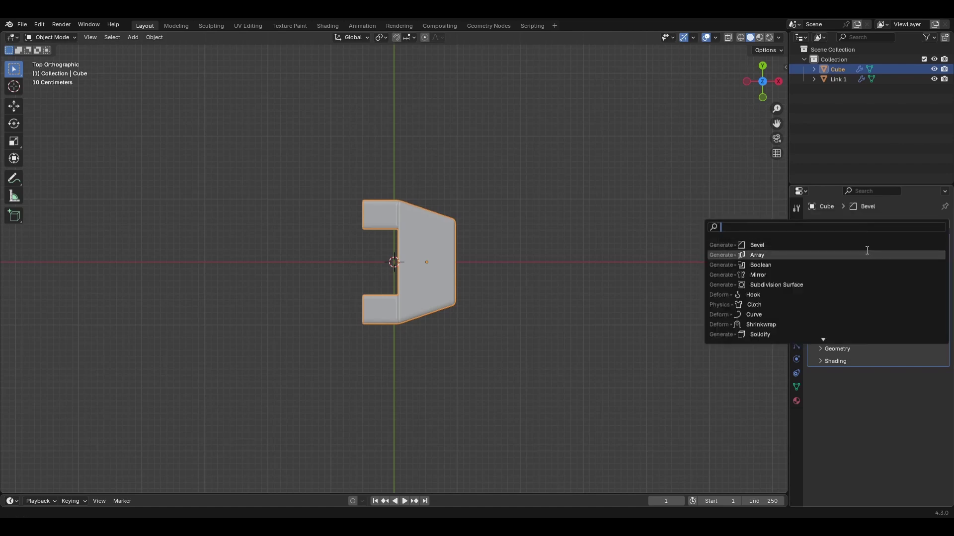
pyautogui.write('ir')
pyautogui.press('Return')
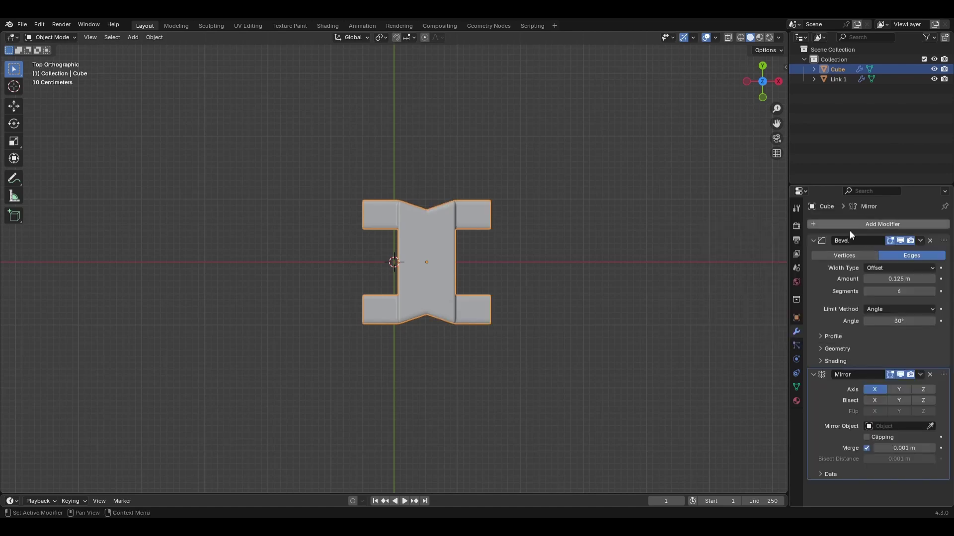
pyautogui.press('Tab')
pyautogui.press('a')
pyautogui.press('g')
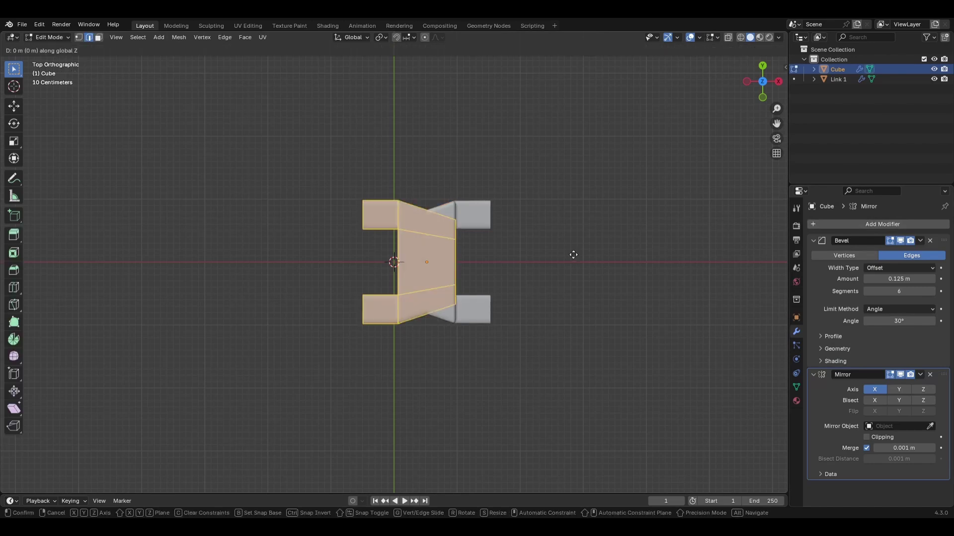
pyautogui.press('z')
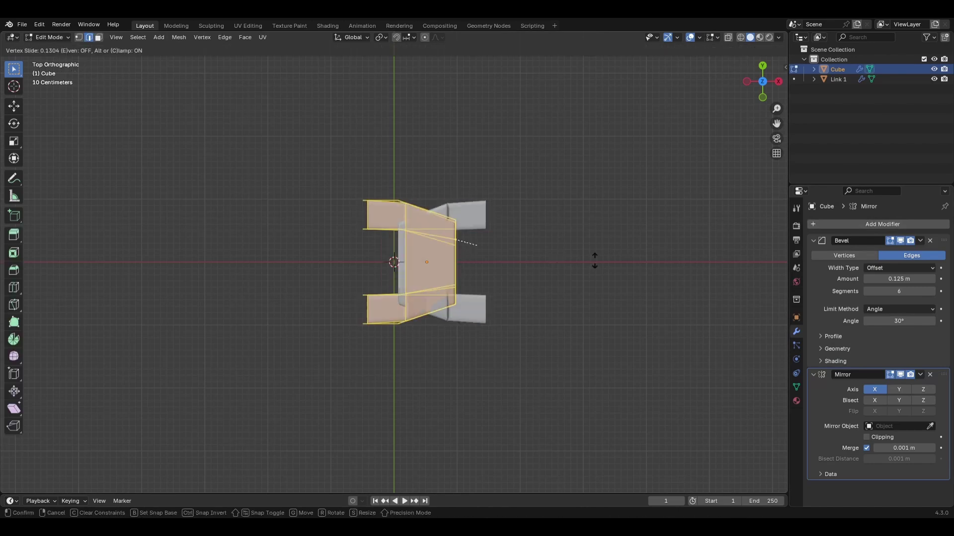
pyautogui.rightClick(616, 265)
pyautogui.hotkey('alt', 'a')
pyautogui.press('a')
pyautogui.press('g')
pyautogui.press('x')
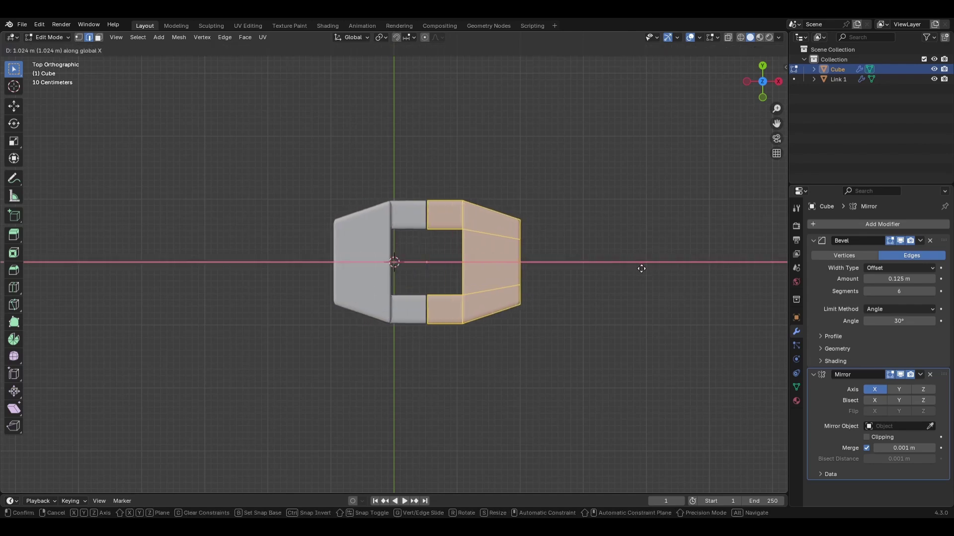
pyautogui.click(641, 269)
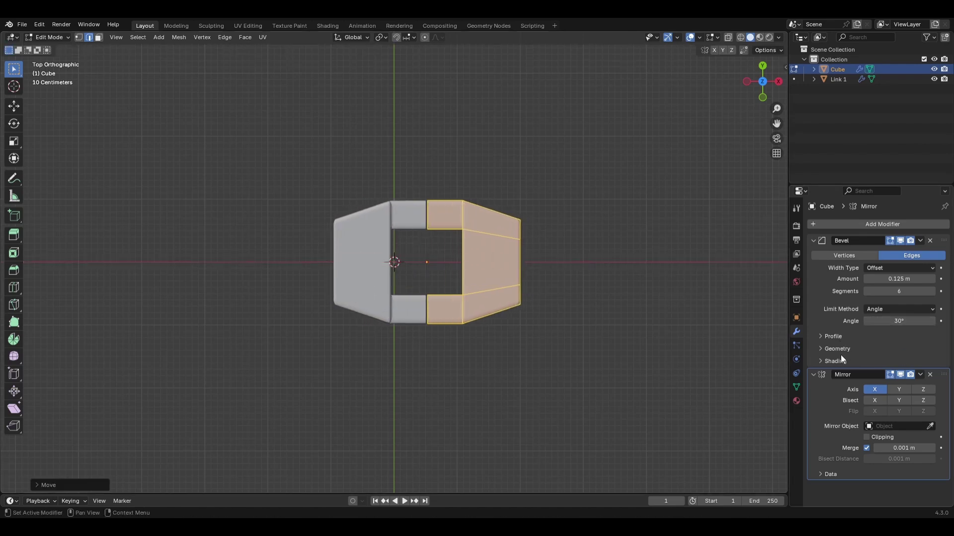
# - Fine-tune the half's X position with further moves, undoing the last one
pyautogui.press('g')
pyautogui.press('x')
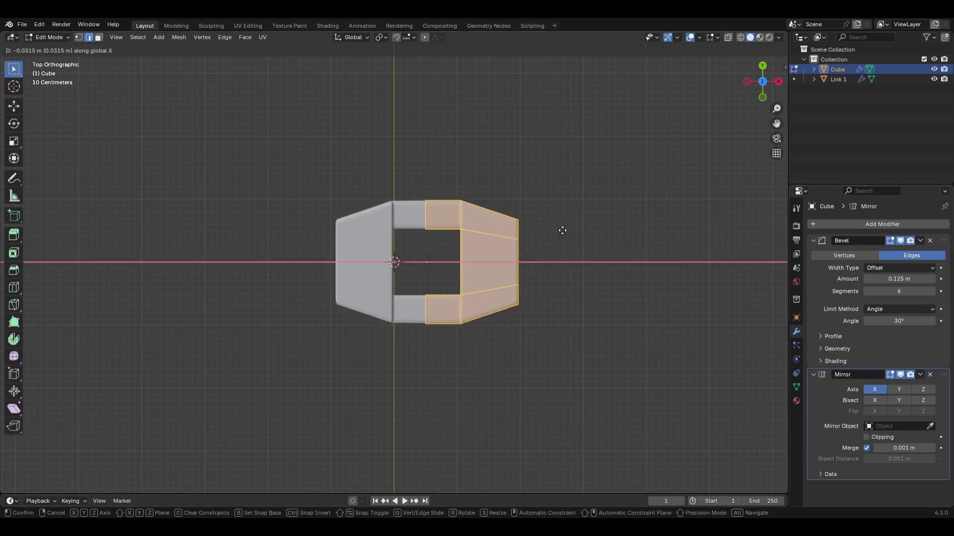
pyautogui.click(562, 230)
pyautogui.moveTo(537, 253); pyautogui.dragTo(506, 279, button='middle')
pyautogui.press('g')
pyautogui.press('x')
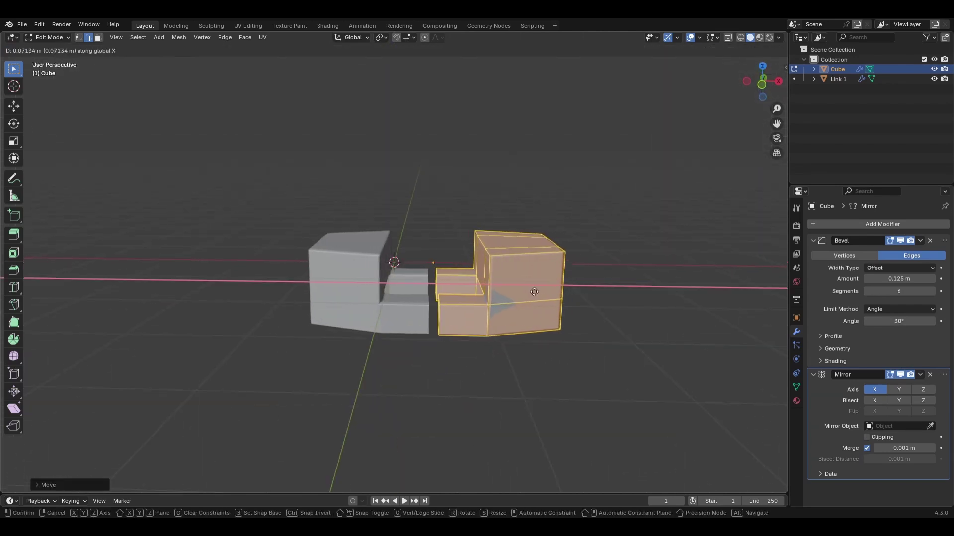
pyautogui.click(535, 286)
pyautogui.hotkey('ctrl', 'z')
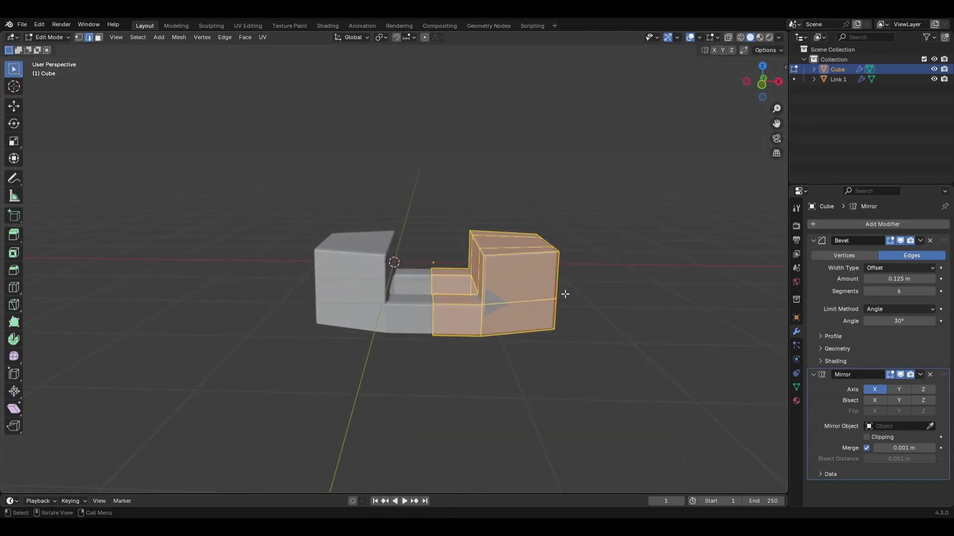
# - Delete the Bevel modifier, enable Mirror clipping, and slide the halves into a closed link
pyautogui.click(929, 241)
pyautogui.press('g')
pyautogui.press('x')
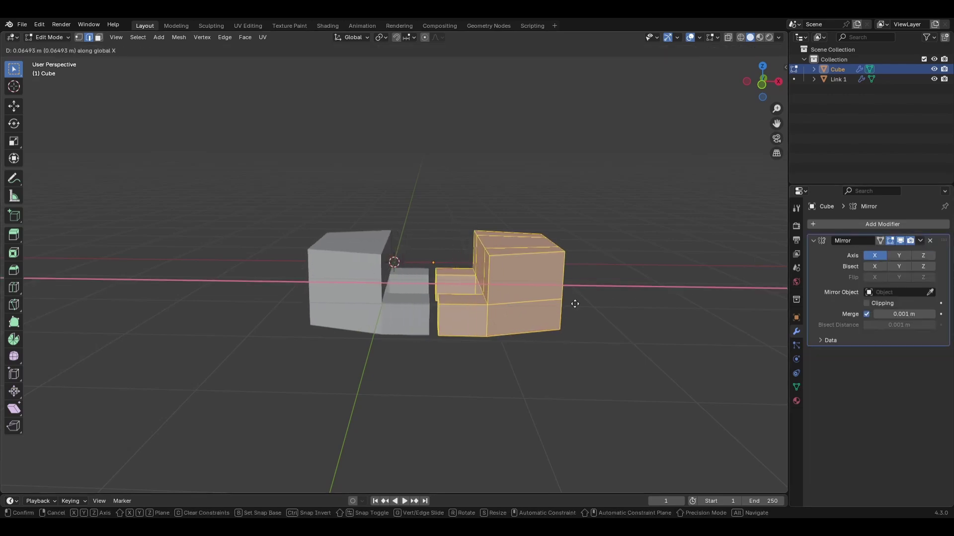
pyautogui.click(569, 303)
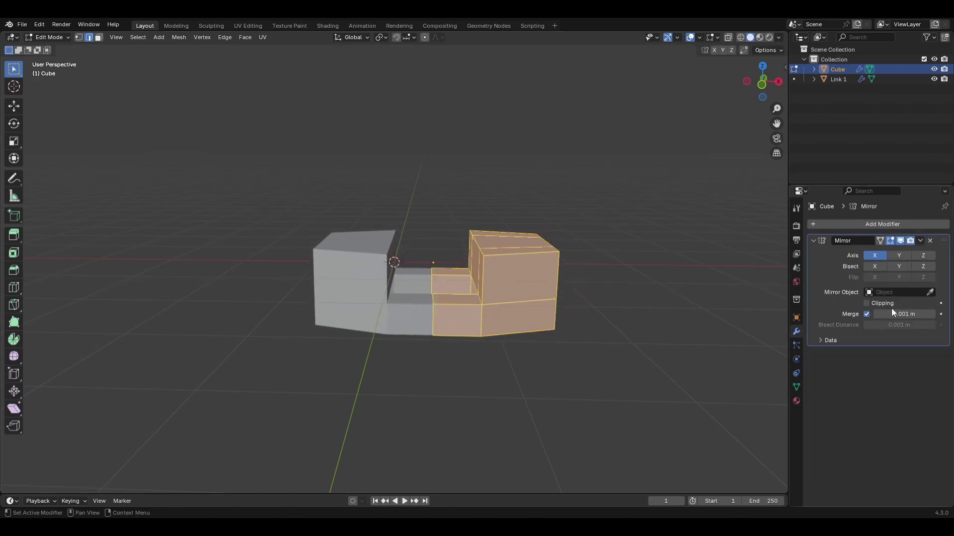
pyautogui.click(875, 302)
pyautogui.press('g')
pyautogui.press('x')
pyautogui.click(596, 284)
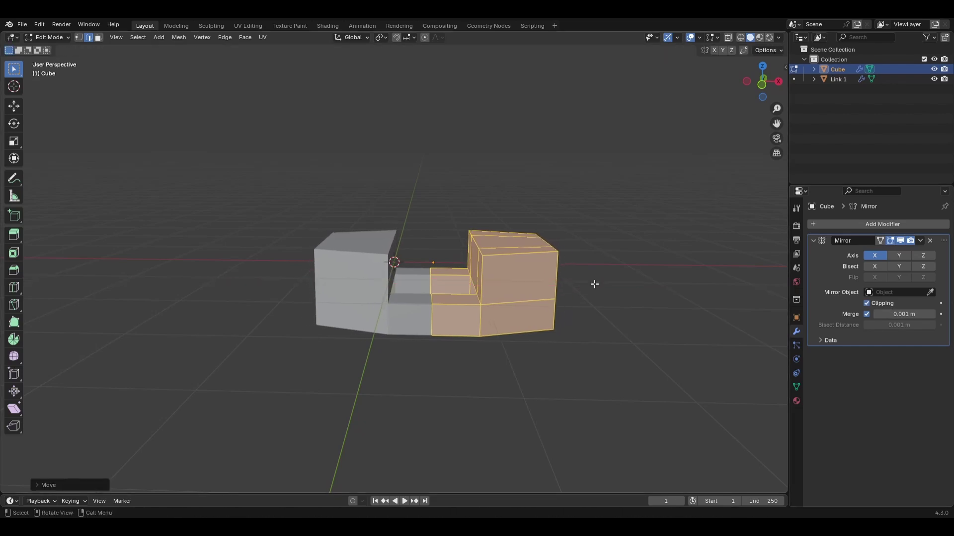
pyautogui.moveTo(594, 283)
pyautogui.mouseDown(button='middle')
pyautogui.moveTo(596, 341)
pyautogui.moveTo(596, 297)
pyautogui.mouseUp(button='middle')
pyautogui.press('KP_7')
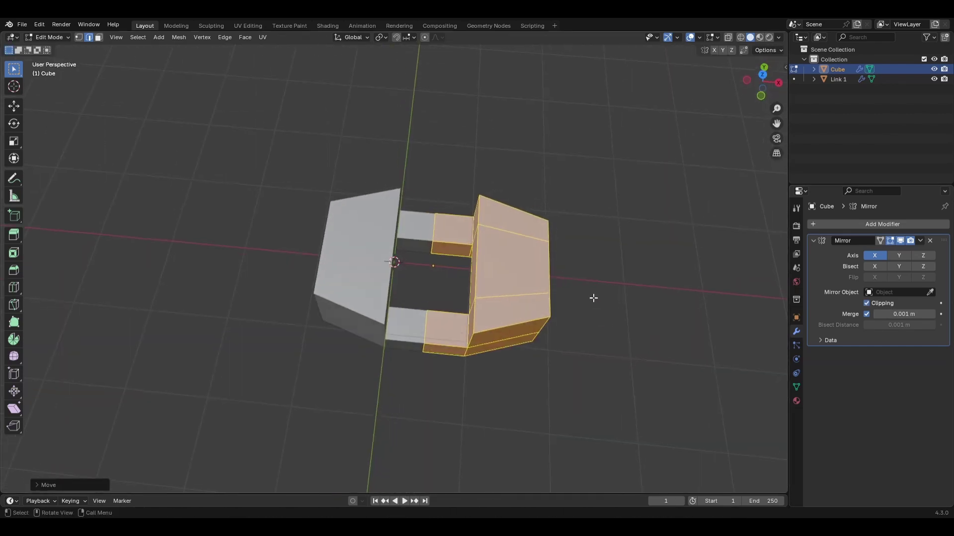
pyautogui.press('Tab')
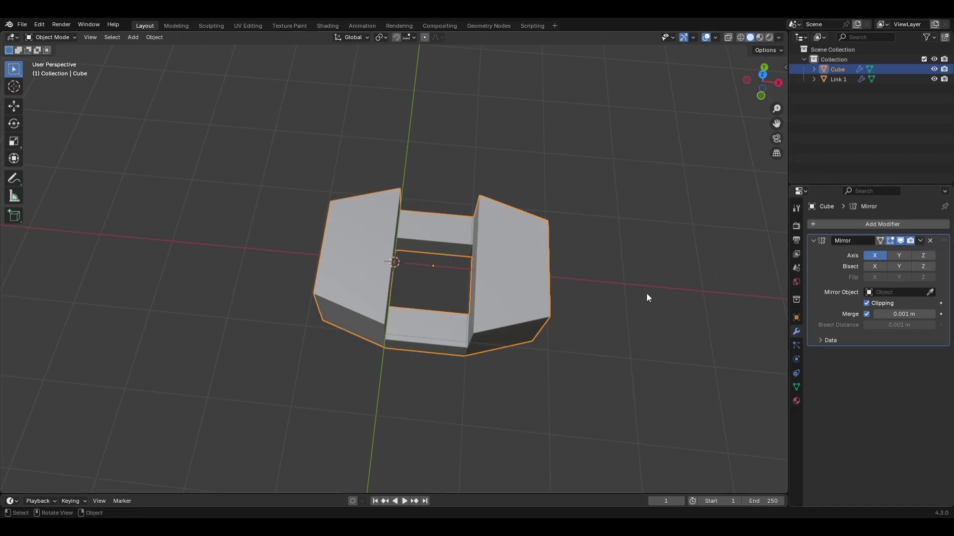
# - Apply the Mirror modifier and select the link's top faces in Edit Mode
pyautogui.click(922, 240)
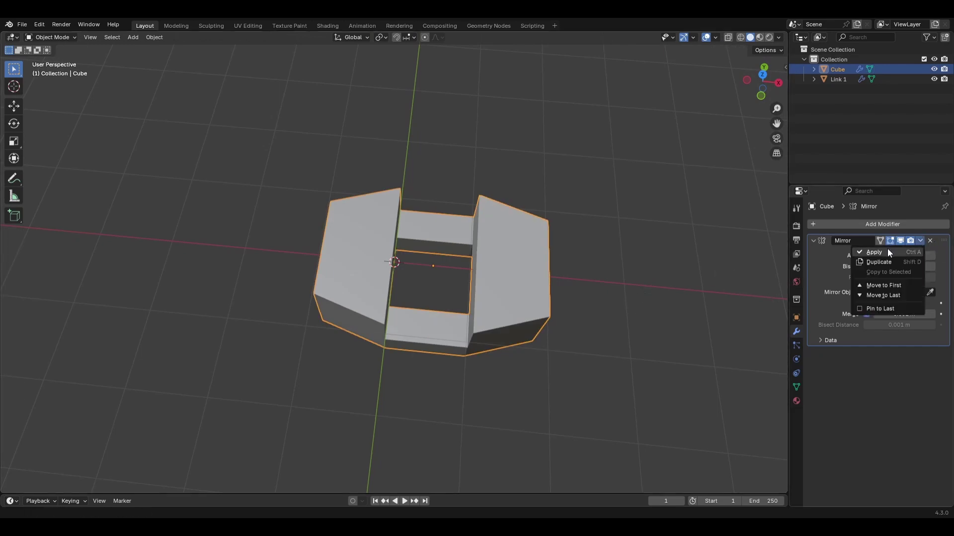
pyautogui.click(887, 249)
pyautogui.press('Tab')
pyautogui.press('3')
pyautogui.click(509, 270)
pyautogui.keyDown('shift'); pyautogui.click(514, 217); pyautogui.keyUp('shift')
pyautogui.keyDown('shift'); pyautogui.click(374, 212); pyautogui.keyUp('shift')
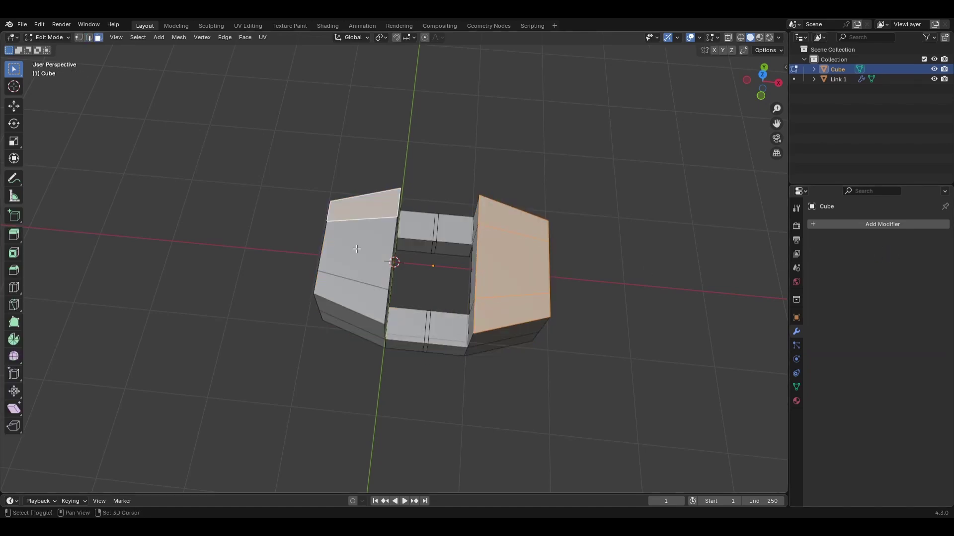
pyautogui.keyDown('shift'); pyautogui.click(355, 248); pyautogui.keyUp('shift')
pyautogui.keyDown('shift'); pyautogui.click(354, 294); pyautogui.keyUp('shift')
# - Inset the top faces and extrude them inward along normals into grooves
pyautogui.press('i')
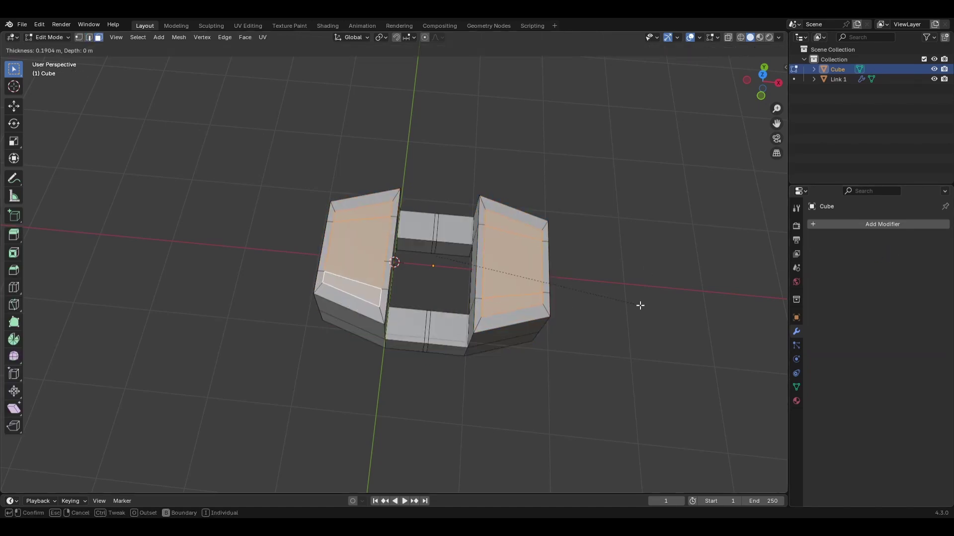
pyautogui.click(639, 305)
pyautogui.hotkey('alt', 'e')
pyautogui.click(635, 308)
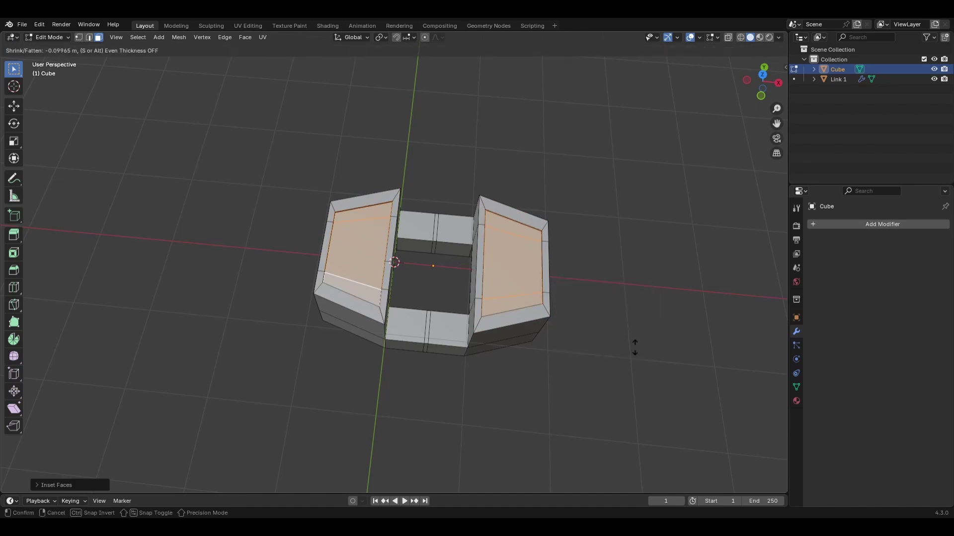
pyautogui.click(631, 368)
pyautogui.press('Tab')
pyautogui.moveTo(601, 354); pyautogui.dragTo(550, 330, button='middle')
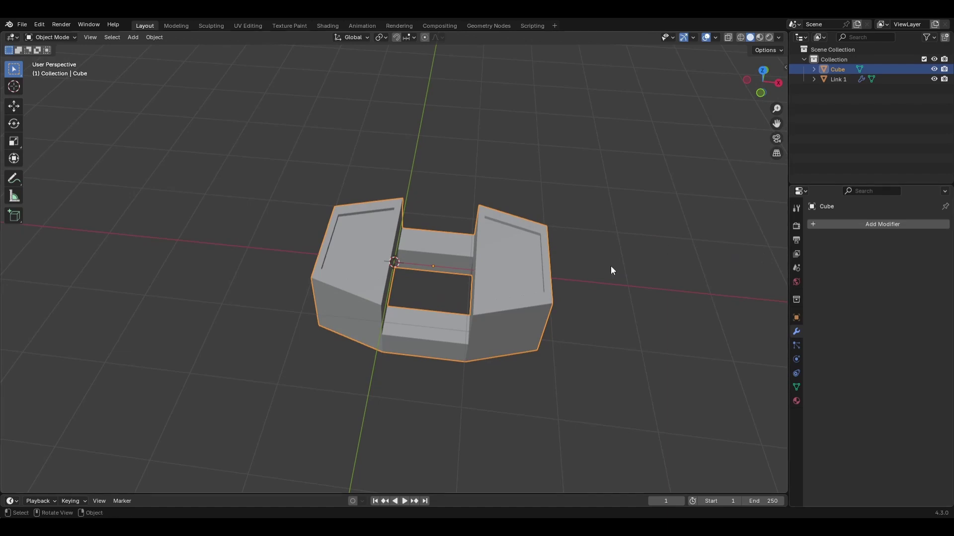
# - Rotate the Cube 45° about Z and apply its rotation
pyautogui.press('r')
pyautogui.press('z')
pyautogui.press('4')
pyautogui.press('5')
pyautogui.press('Return')
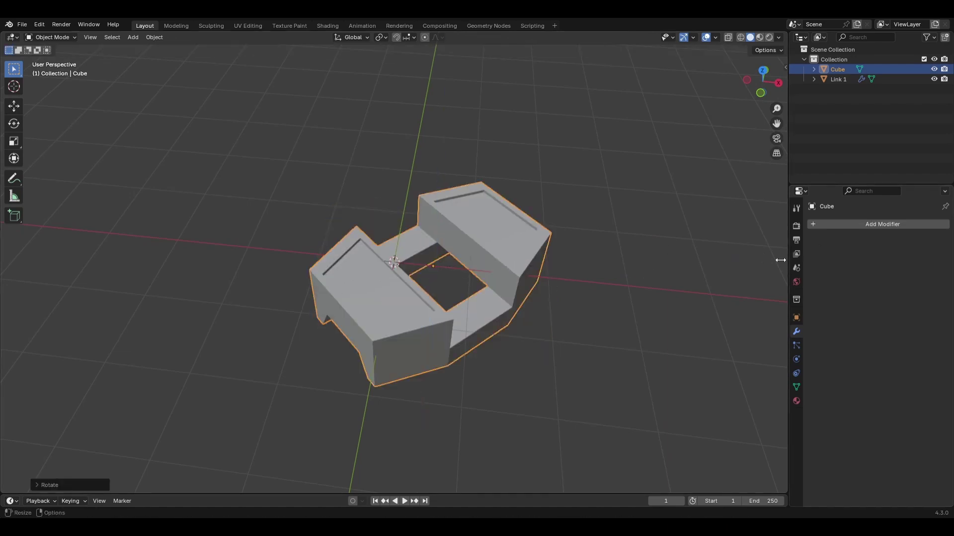
pyautogui.hotkey('ctrl', 'a')
pyautogui.click(618, 234)
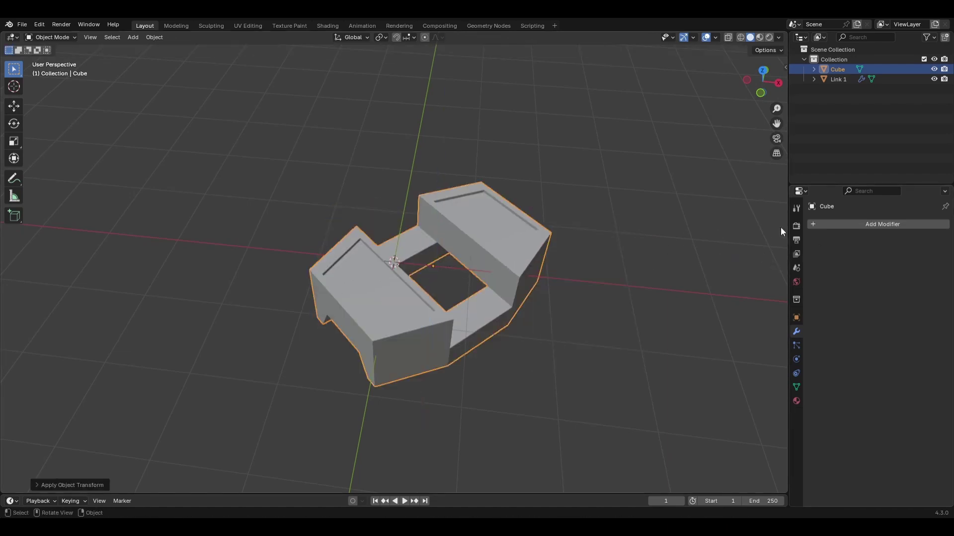
pyautogui.click(841, 225)
pyautogui.click(815, 225)
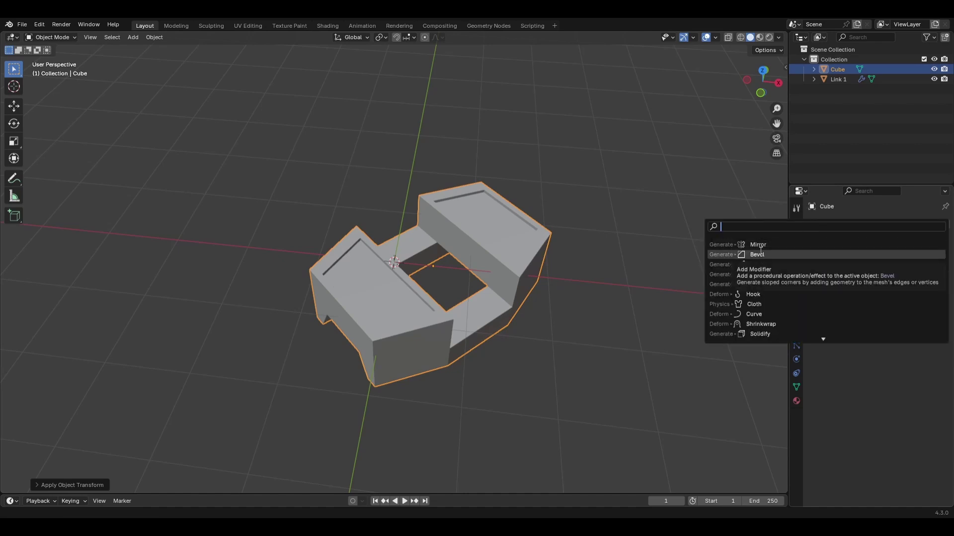
# - Add an Array modifier with a relative X offset of 0.48
pyautogui.click(757, 264)
pyautogui.moveTo(894, 298); pyautogui.dragTo(855, 298)
pyautogui.moveTo(646, 278); pyautogui.dragTo(629, 316, button='middle')
pyautogui.press('KP_1')
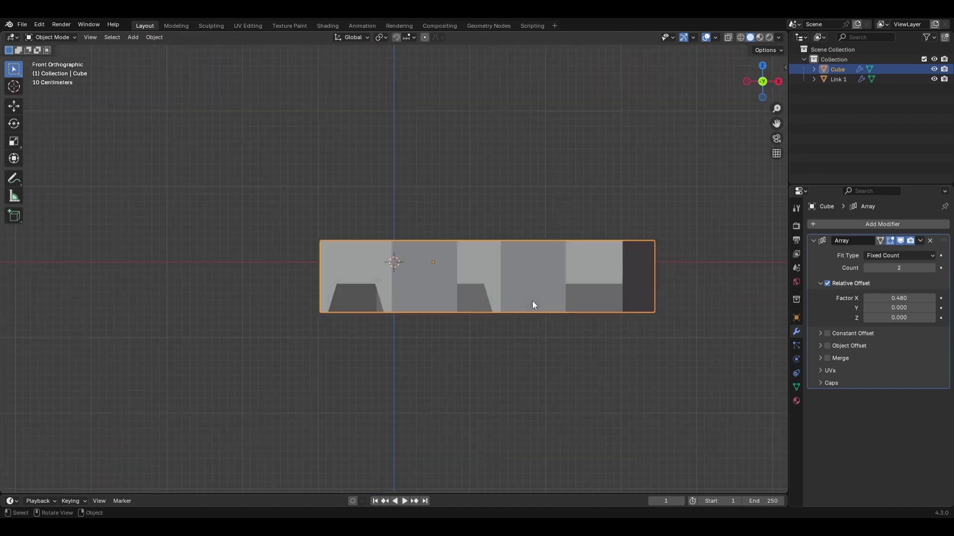
pyautogui.press('KP_7')
pyautogui.scroll(-4, 540, 293)
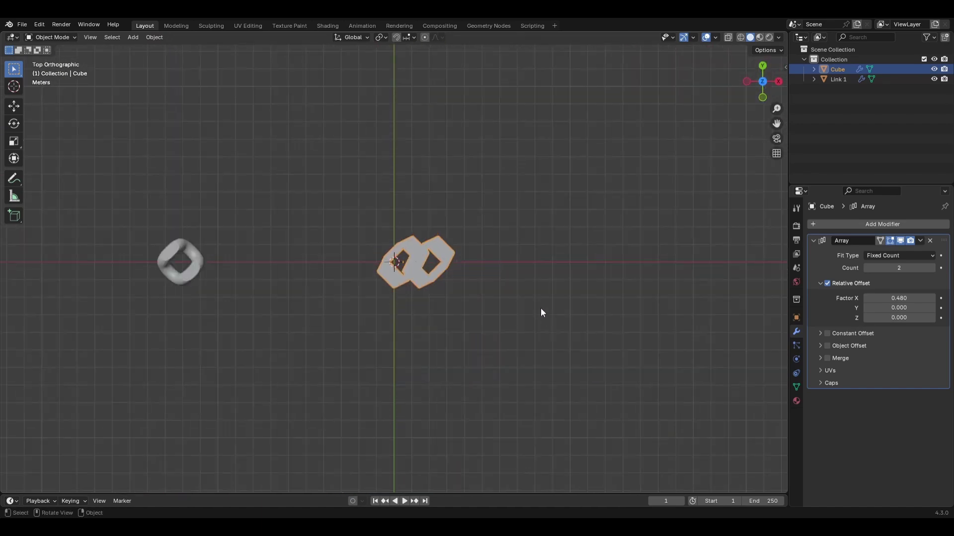
# - Move the Cube along X beside Link 1 and remove the Array modifier
pyautogui.press('g')
pyautogui.press('x')
pyautogui.click(374, 281)
pyautogui.moveTo(374, 277); pyautogui.dragTo(422, 210, button='middle')
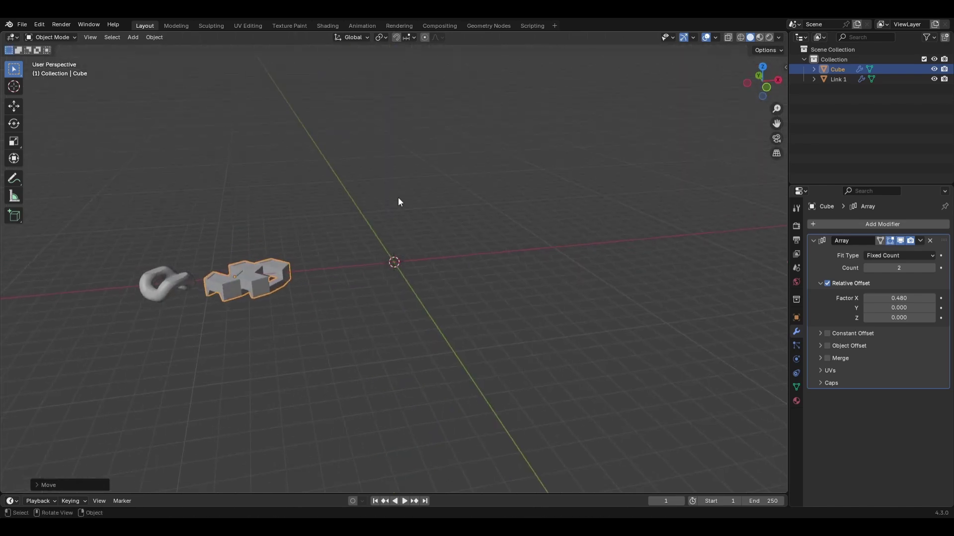
pyautogui.click(929, 240)
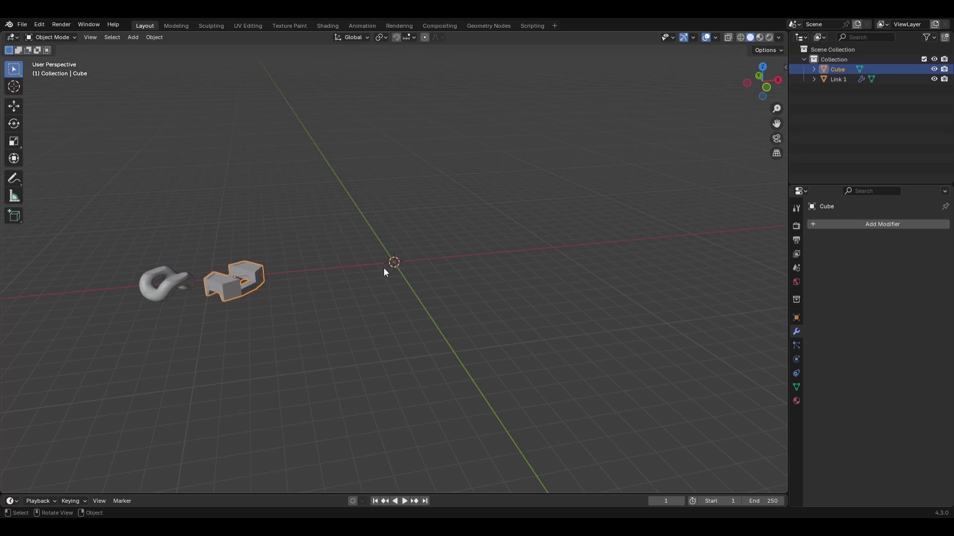
# - Move Link 1 along X toward the origin, then clear its location so it sits at world origin
pyautogui.click(182, 278)
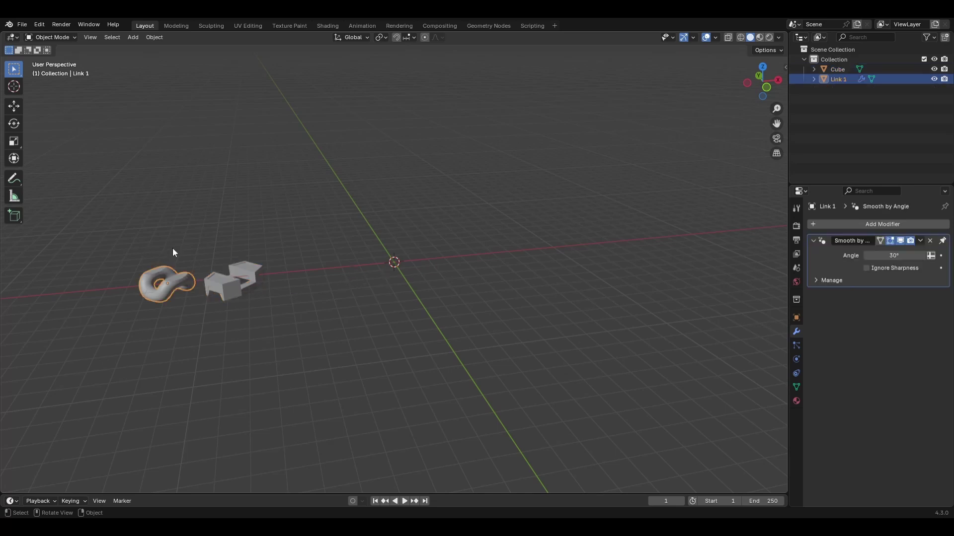
pyautogui.moveTo(294, 275); pyautogui.dragTo(280, 277, button='middle')
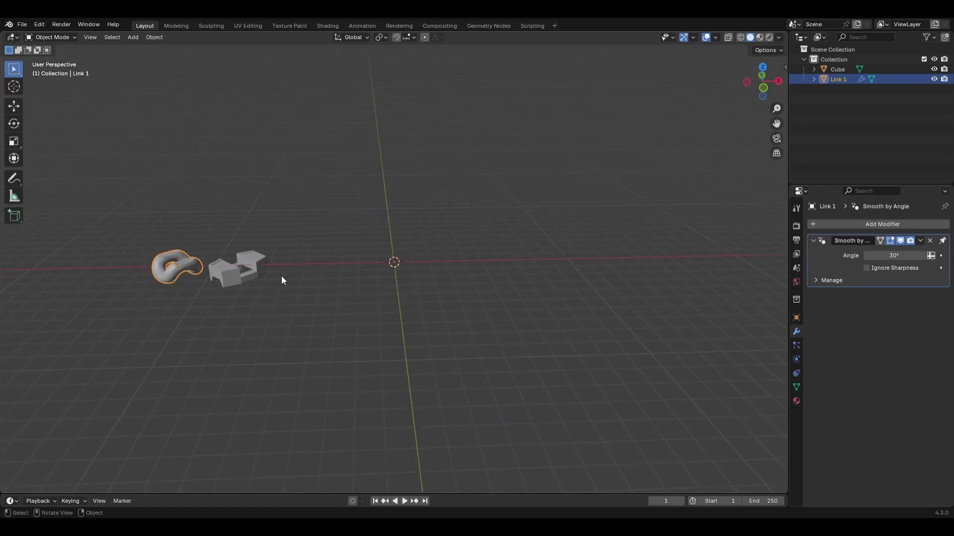
pyautogui.press('g')
pyautogui.press('x')
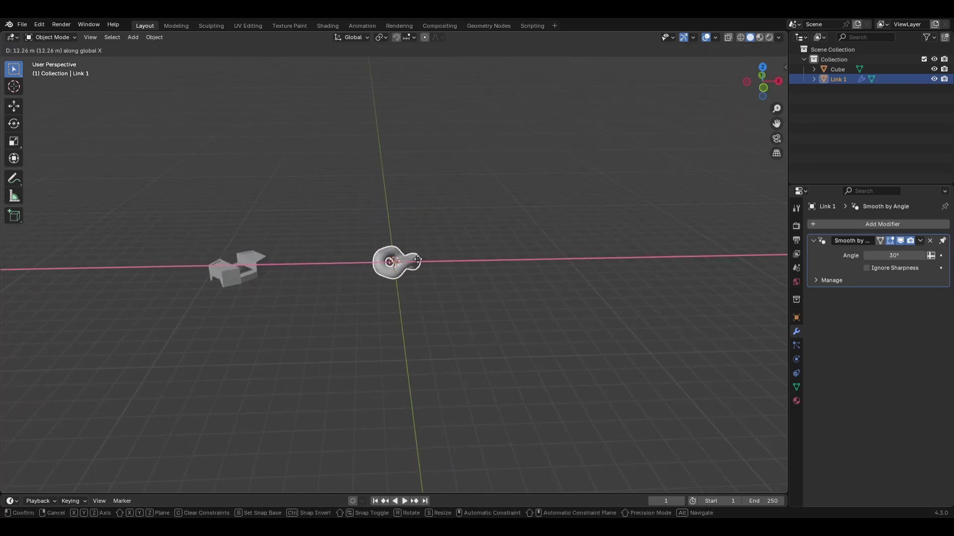
pyautogui.click(398, 278)
pyautogui.press('KP_7')
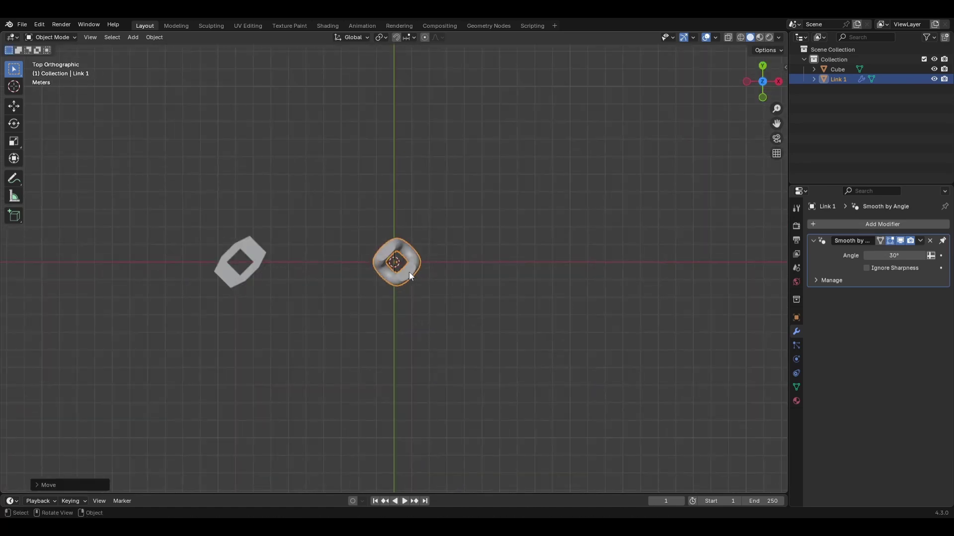
pyautogui.scroll(4, 409, 272)
pyautogui.hotkey('alt', 'g')
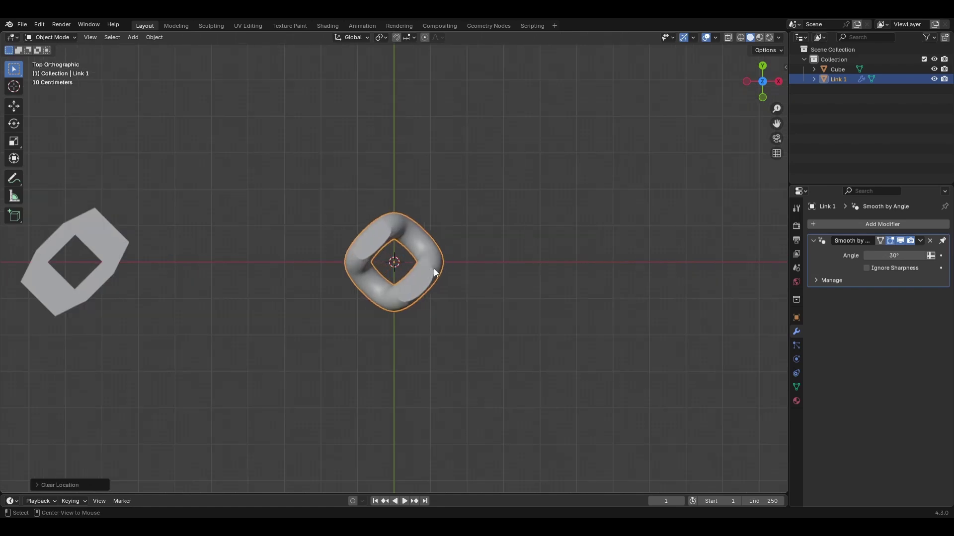
# - Turn on Statistics in the viewport overlays
pyautogui.click(715, 37)
pyautogui.click(663, 118)
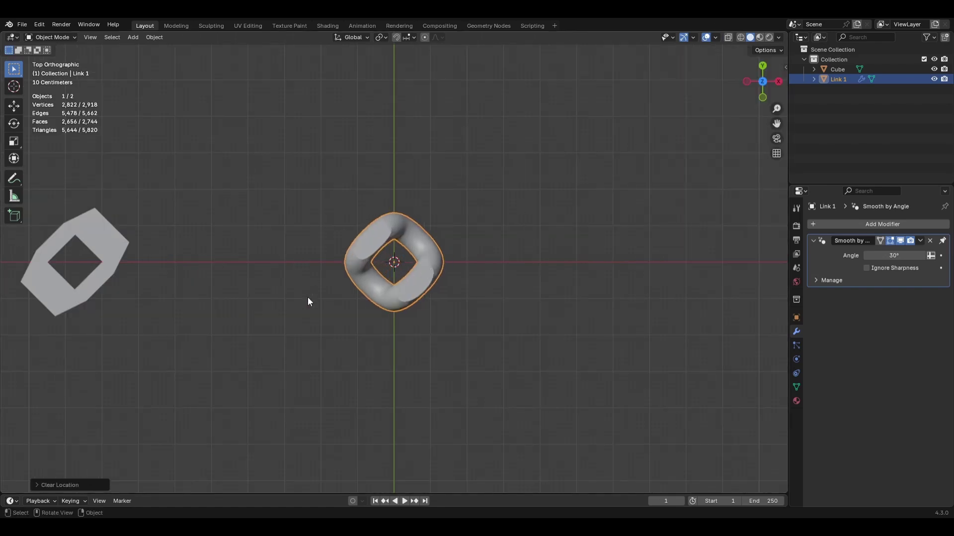
pyautogui.click(385, 244)
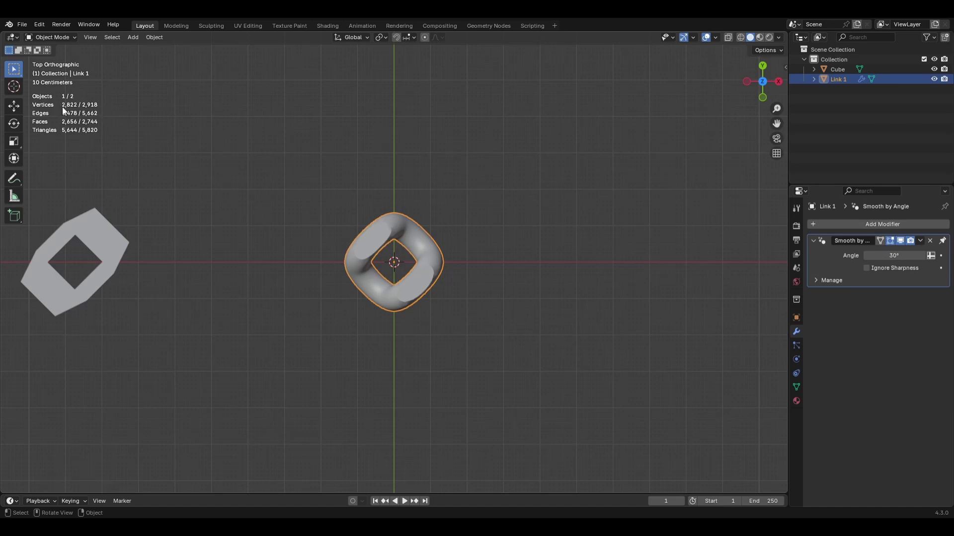
# - Select both objects, toggle Edit Mode, and trial-move them together before undoing
pyautogui.press('a')
pyautogui.press('Tab')
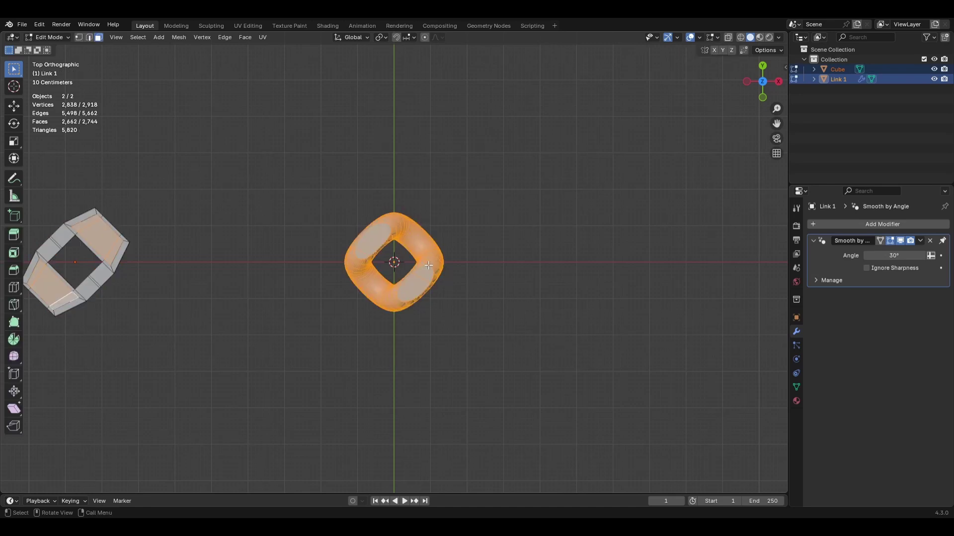
pyautogui.press('Tab')
pyautogui.moveTo(437, 301); pyautogui.dragTo(449, 211, button='middle')
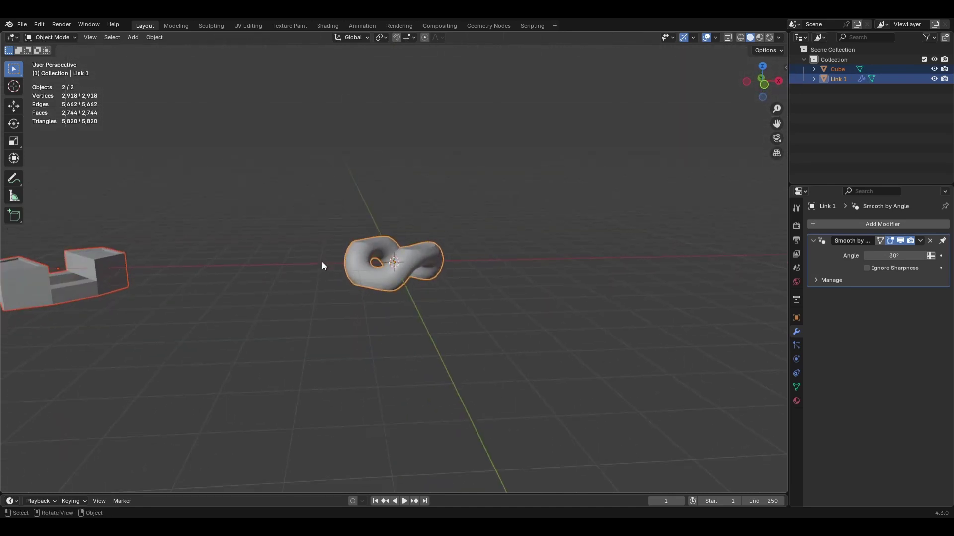
pyautogui.scroll(-5, 321, 267)
pyautogui.press('g')
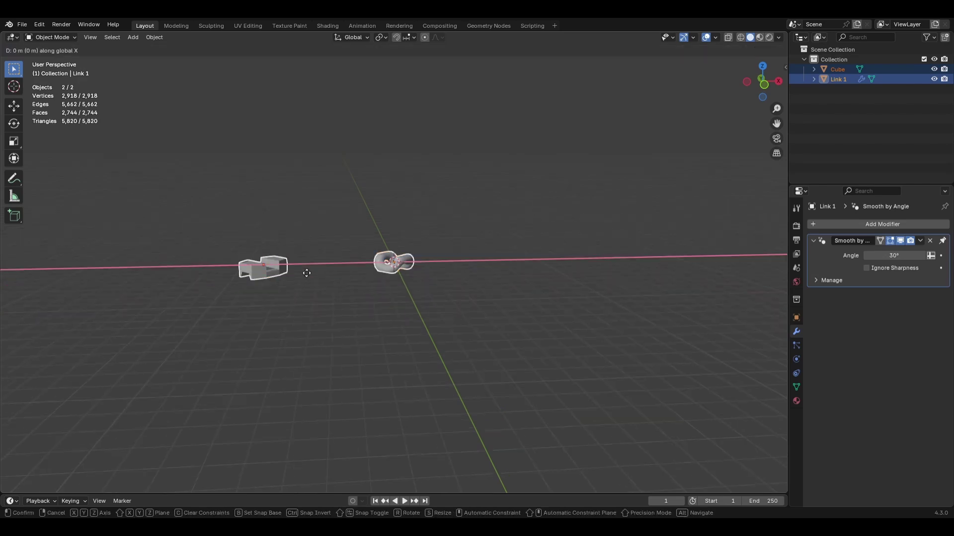
pyautogui.click(255, 267)
pyautogui.hotkey('ctrl', 'z')
# - Move the Cube far out along the X axis
pyautogui.click(279, 266)
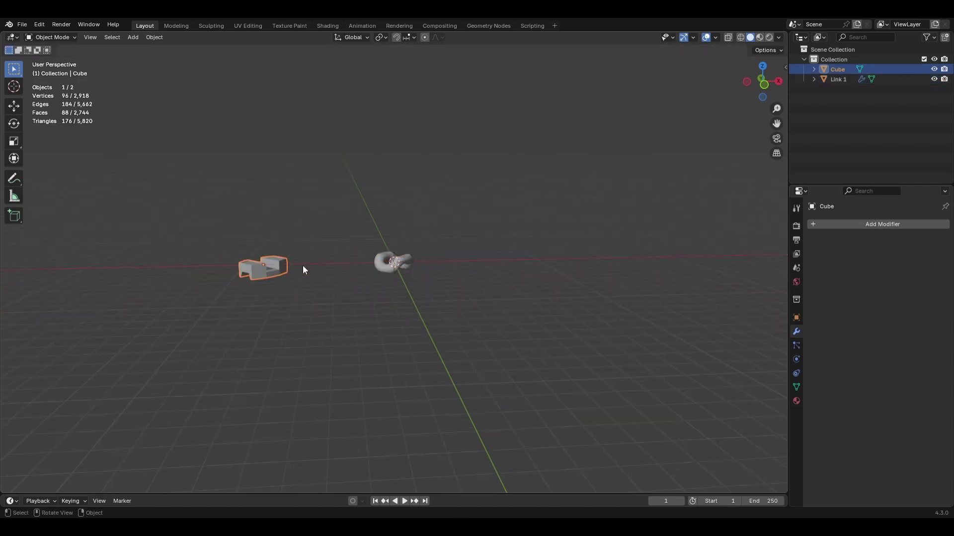
pyautogui.press('g')
pyautogui.press('x')
pyautogui.click(667, 269)
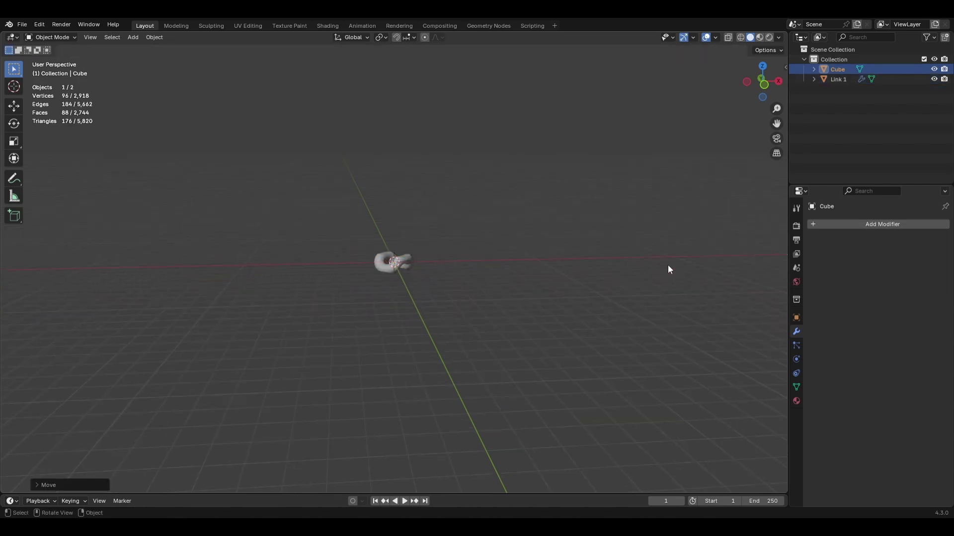
# - Select Link 1 and view it from the top orthographic view
pyautogui.click(383, 254)
pyautogui.moveTo(383, 255); pyautogui.dragTo(385, 331, button='middle')
pyautogui.press('KP_7')
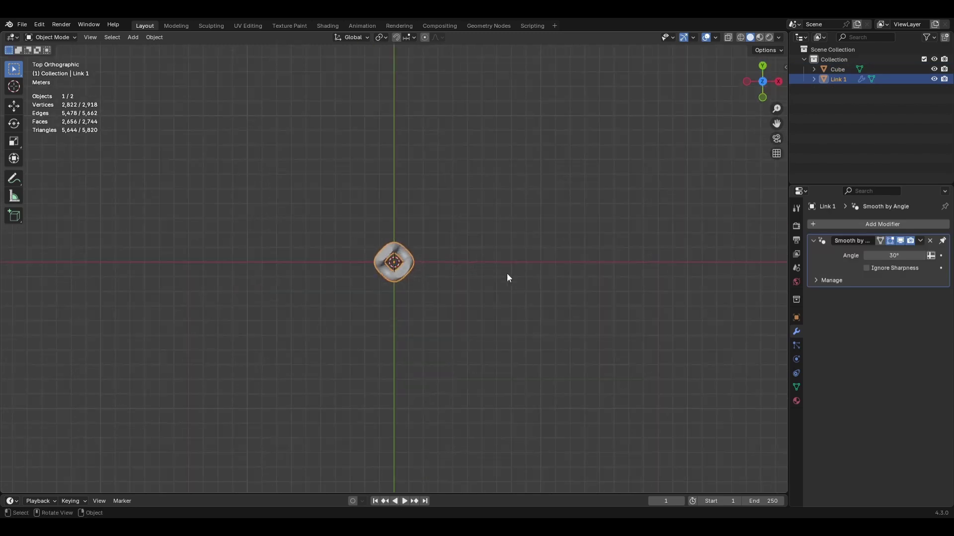
pyautogui.scroll(7, 503, 273)
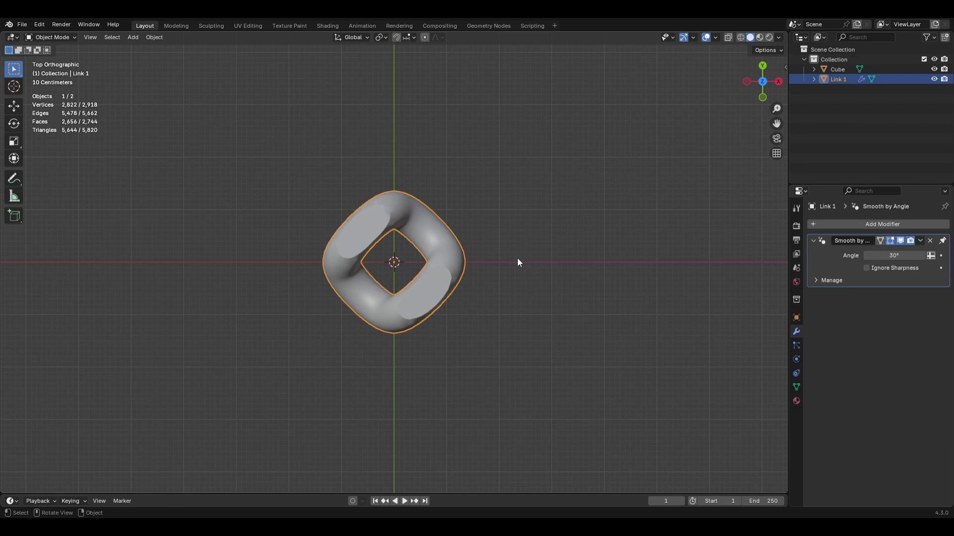
# - Add a plane, scale it up to cover the link, and apply its scale
pyautogui.hotkey('shift', 'a')
pyautogui.moveTo(518, 259)
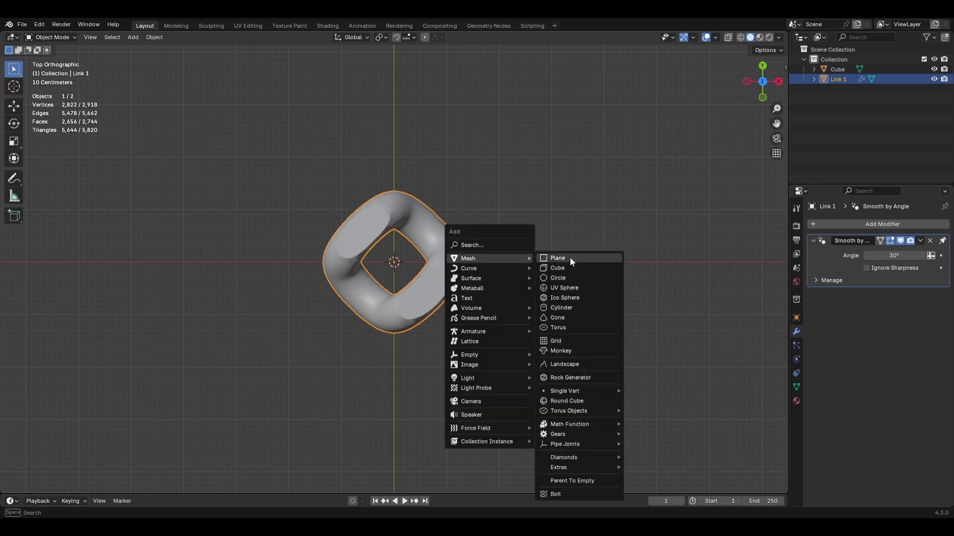
pyautogui.click(570, 257)
pyautogui.press('s')
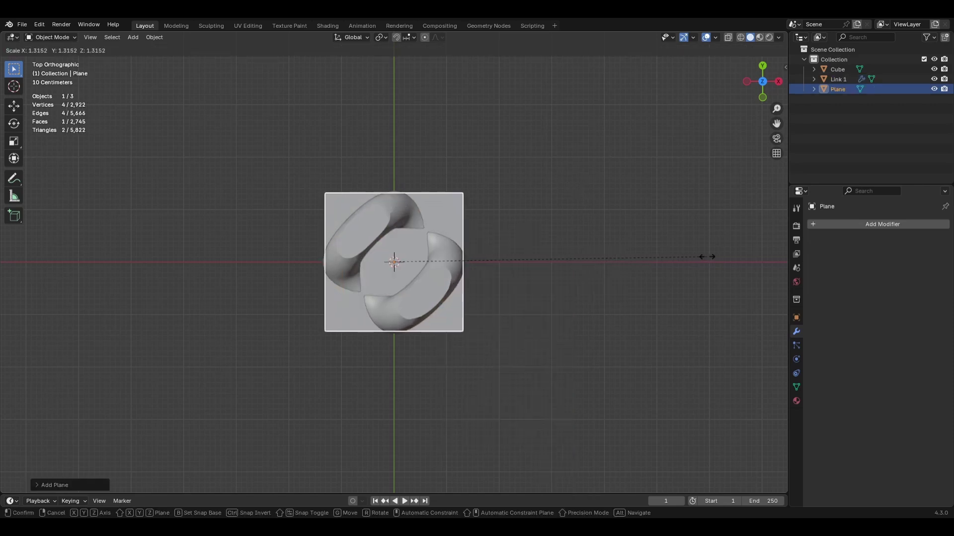
pyautogui.click(717, 257)
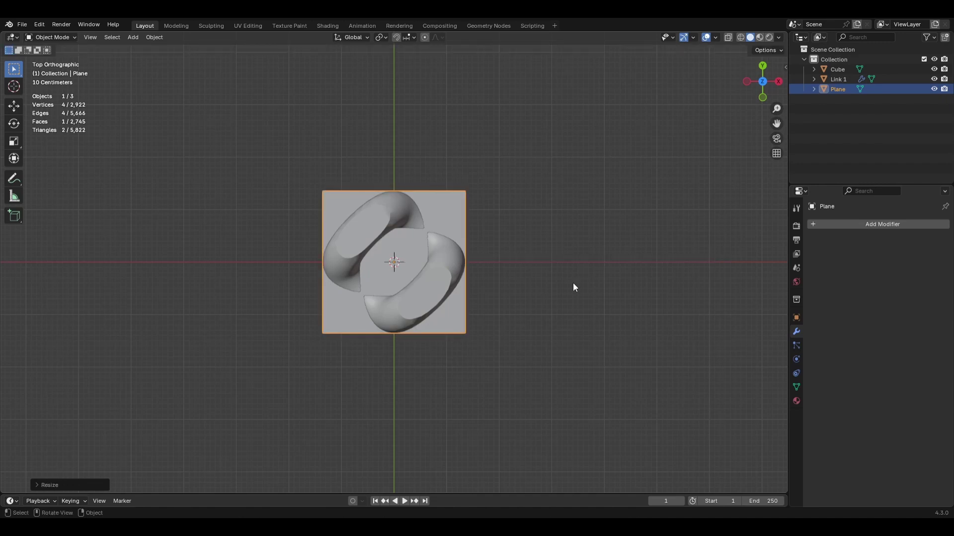
pyautogui.hotkey('ctrl', 'a')
pyautogui.click(568, 293)
# - Parent Link 1 to the plane using Object parenting
pyautogui.click(440, 270)
pyautogui.keyDown('shift'); pyautogui.click(454, 212); pyautogui.keyUp('shift')
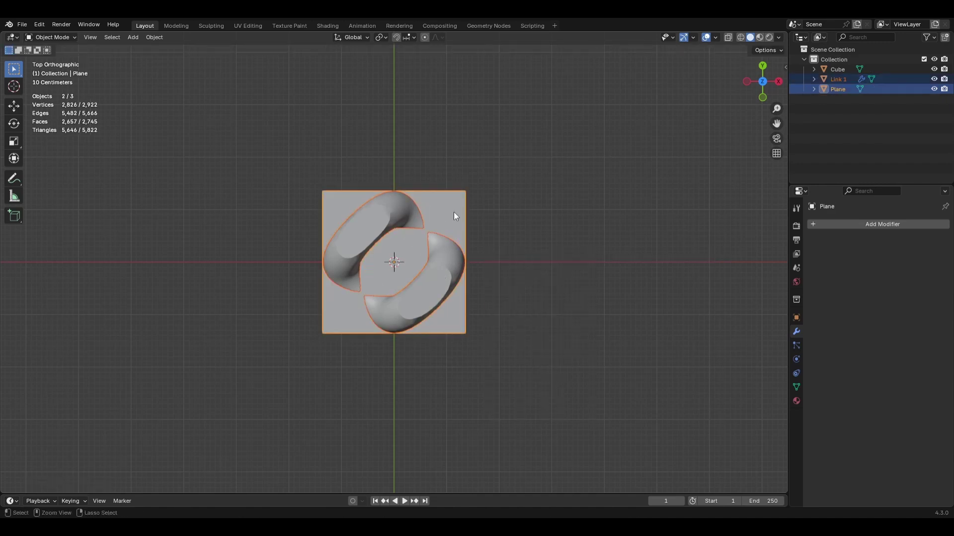
pyautogui.hotkey('ctrl', 'p')
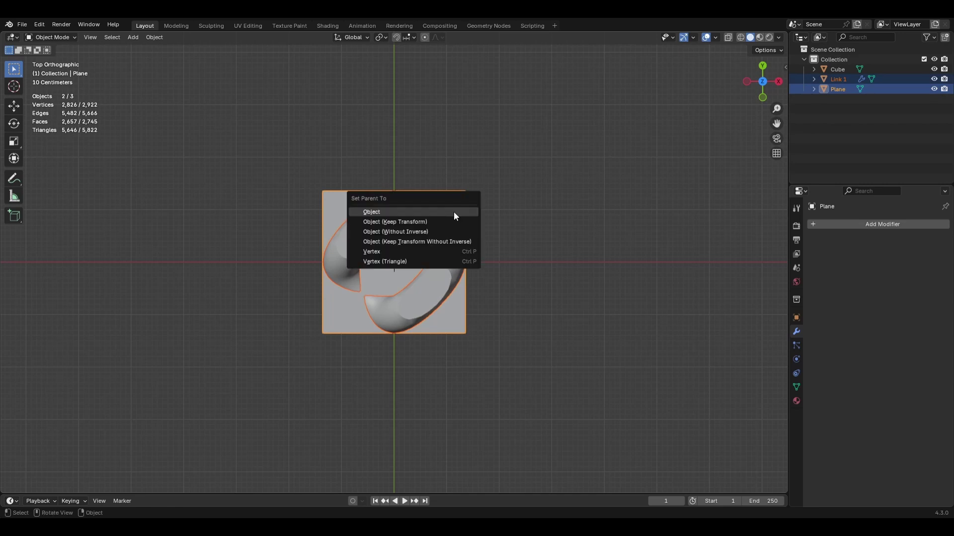
pyautogui.click(454, 211)
pyautogui.moveTo(477, 279); pyautogui.dragTo(478, 187, button='middle')
# - Rename the plane to 'Link 1 Instance'
pyautogui.click(460, 280)
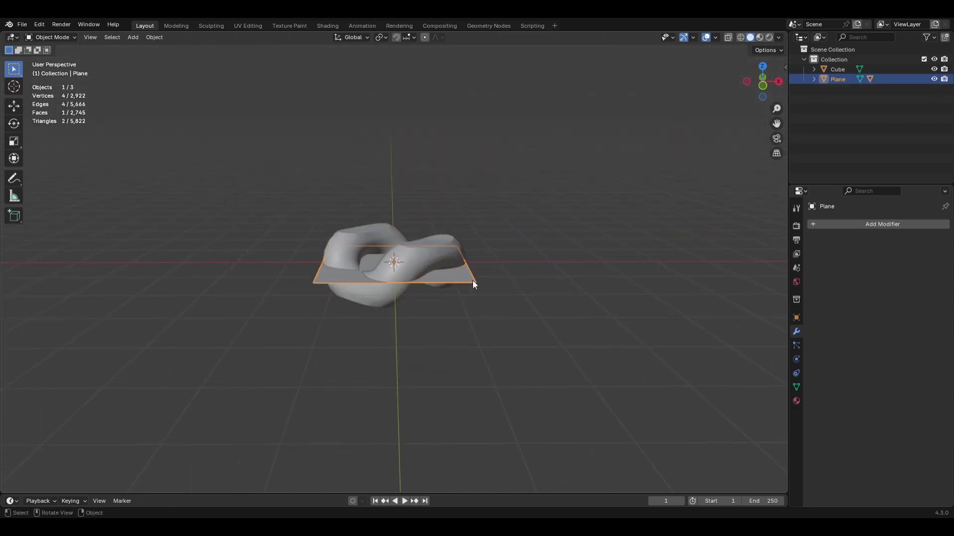
pyautogui.doubleClick(838, 80)
pyautogui.write('Link 1 Instance')
pyautogui.press('Return')
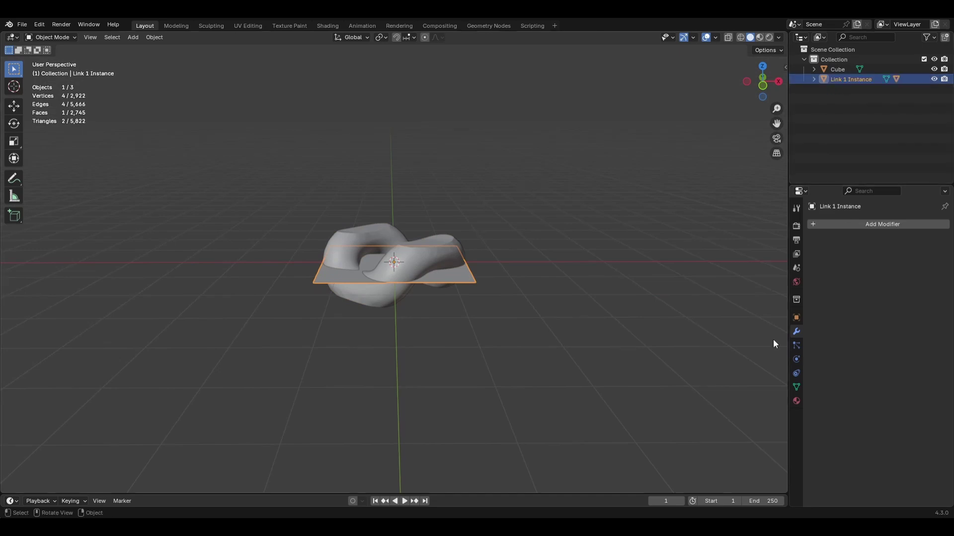
# - Set the plane's Instancing to Faces and hide the instancer in the viewport
pyautogui.click(795, 318)
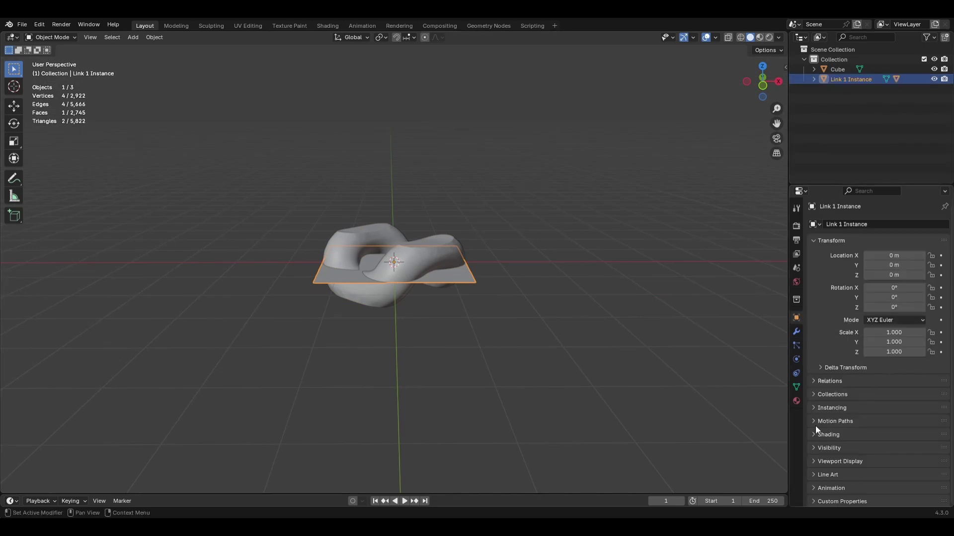
pyautogui.click(821, 408)
pyautogui.click(919, 422)
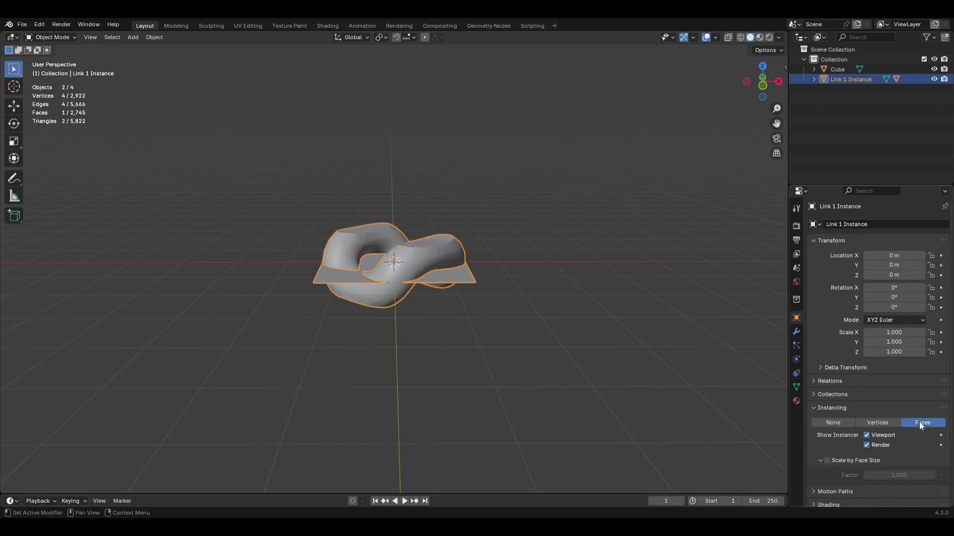
pyautogui.click(877, 437)
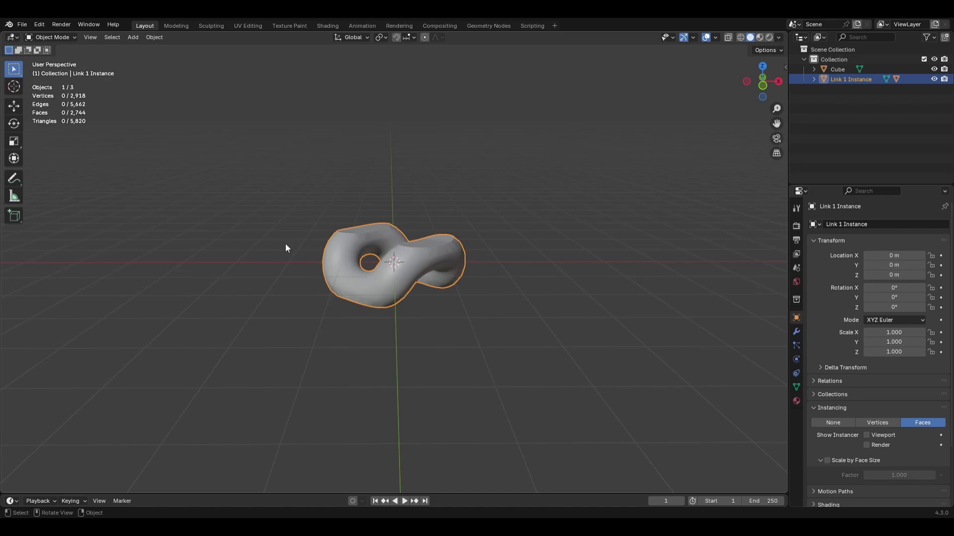
# - Move Link 1 Instance along X to -20.732 m
pyautogui.press('g')
pyautogui.press('x')
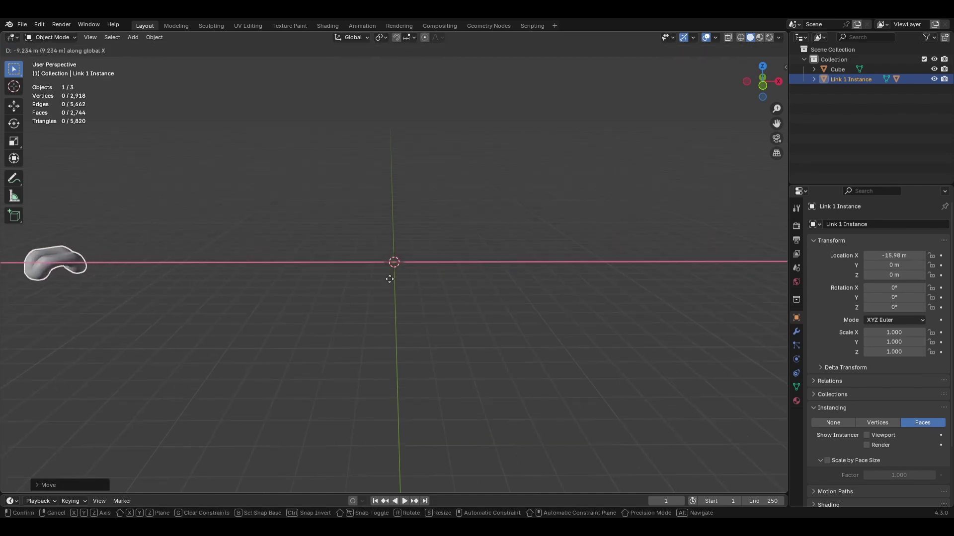
pyautogui.click(365, 267)
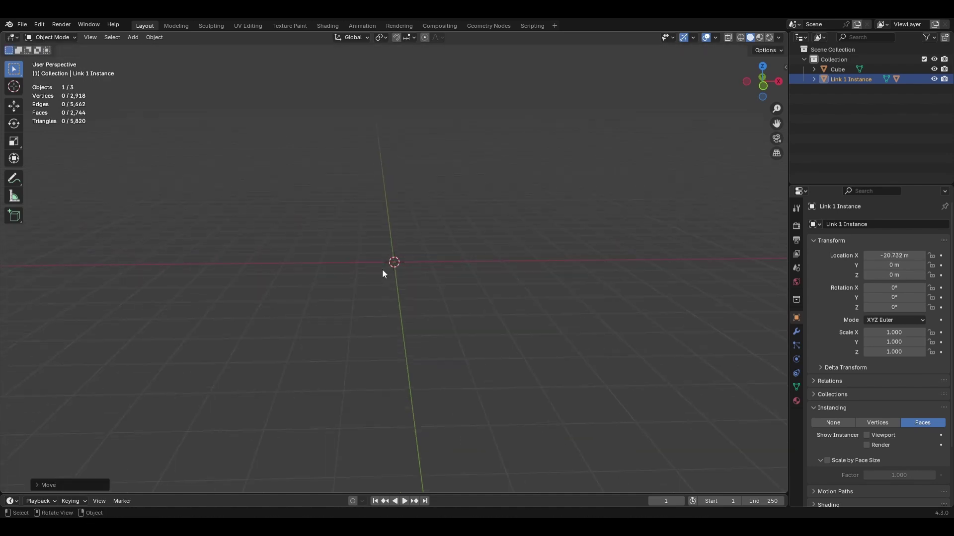
pyautogui.hotkey('shift', 'a')
pyautogui.moveTo(383, 270)
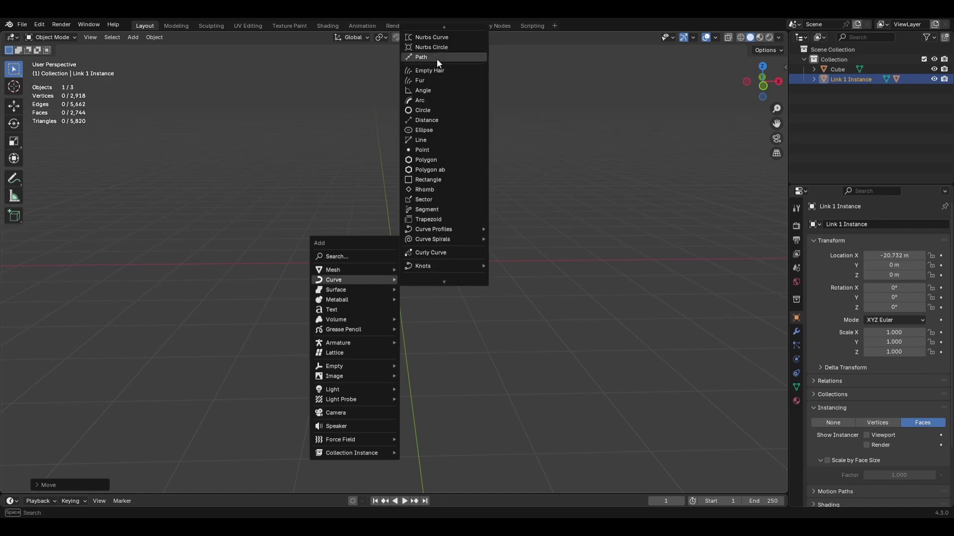
# - Add a Path curve at the origin and convert it to a mesh
pyautogui.click(437, 58)
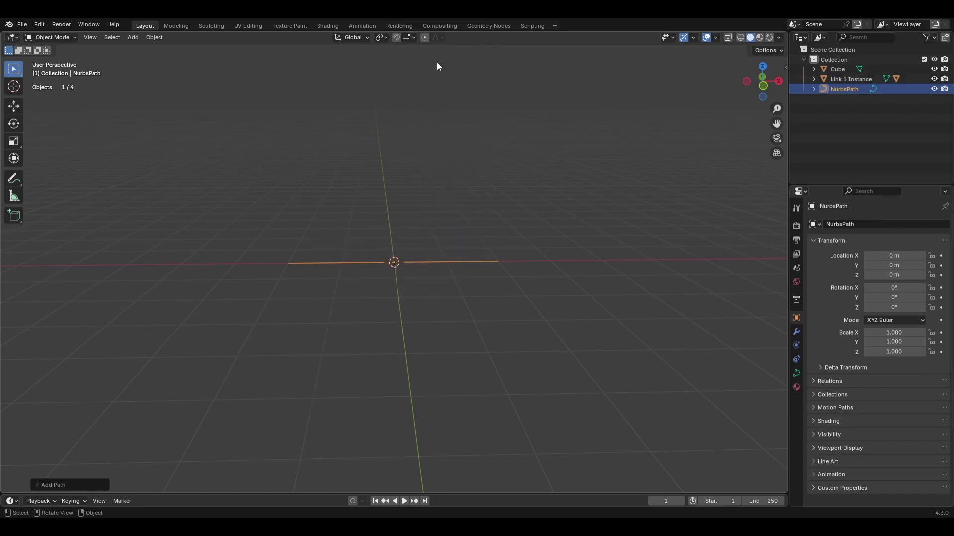
pyautogui.rightClick(408, 261)
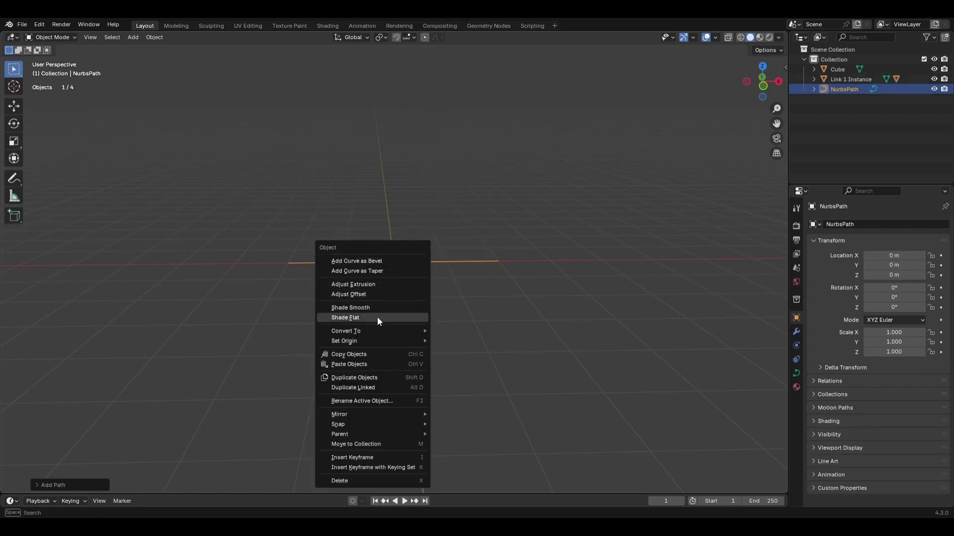
pyautogui.moveTo(378, 331)
pyautogui.click(463, 333)
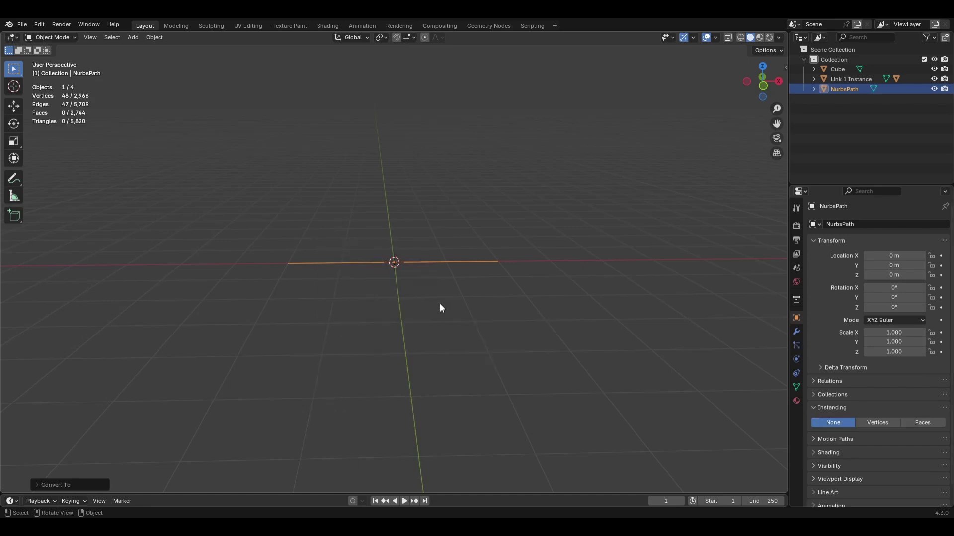
pyautogui.scroll(2, 422, 282)
# - Select both end vertices of the path and create three vertex groups
pyautogui.press('Tab')
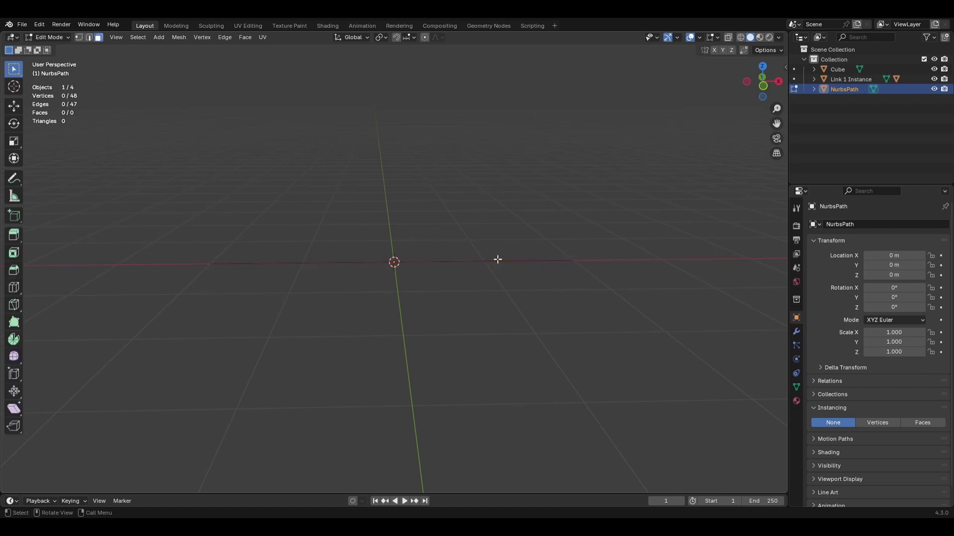
pyautogui.press('1')
pyautogui.click(574, 262)
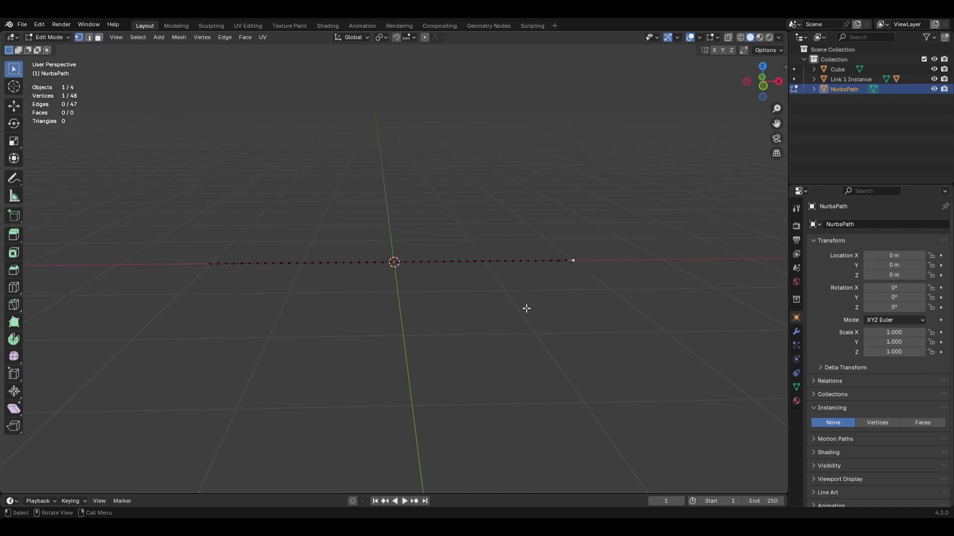
pyautogui.keyDown('shift'); pyautogui.click(211, 264); pyautogui.keyUp('shift')
pyautogui.click(796, 387)
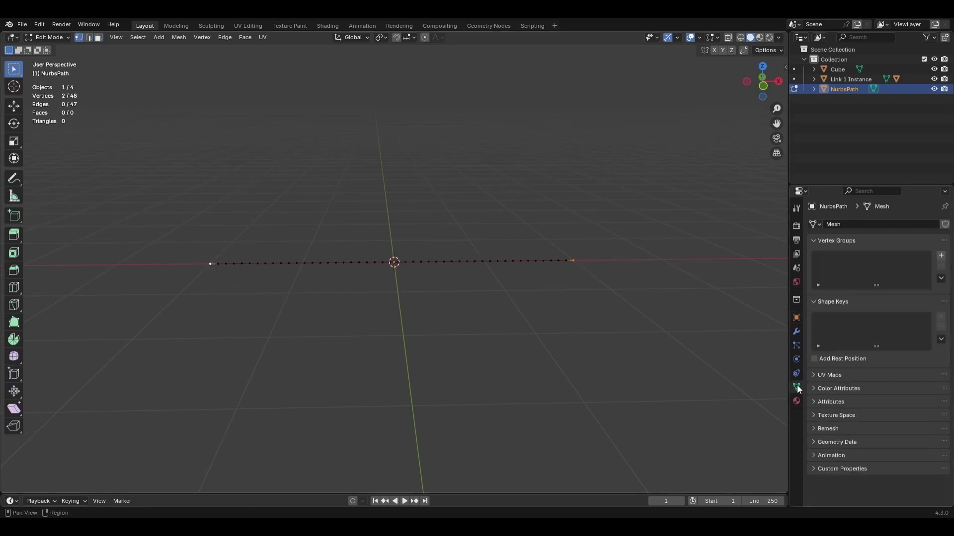
pyautogui.doubleClick(941, 257)
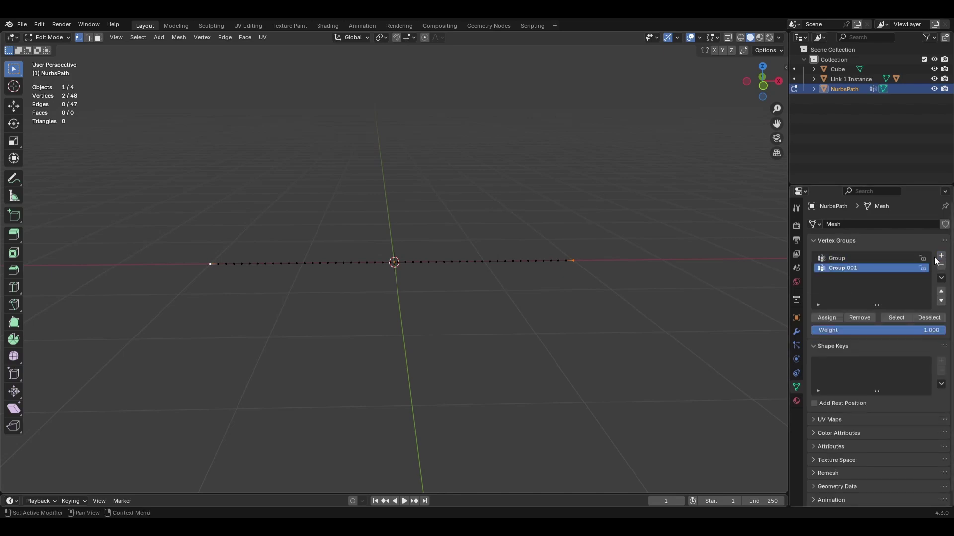
pyautogui.click(941, 256)
# - Name the vertex groups Pin, L_Hook and R_Hook
pyautogui.doubleClick(878, 260)
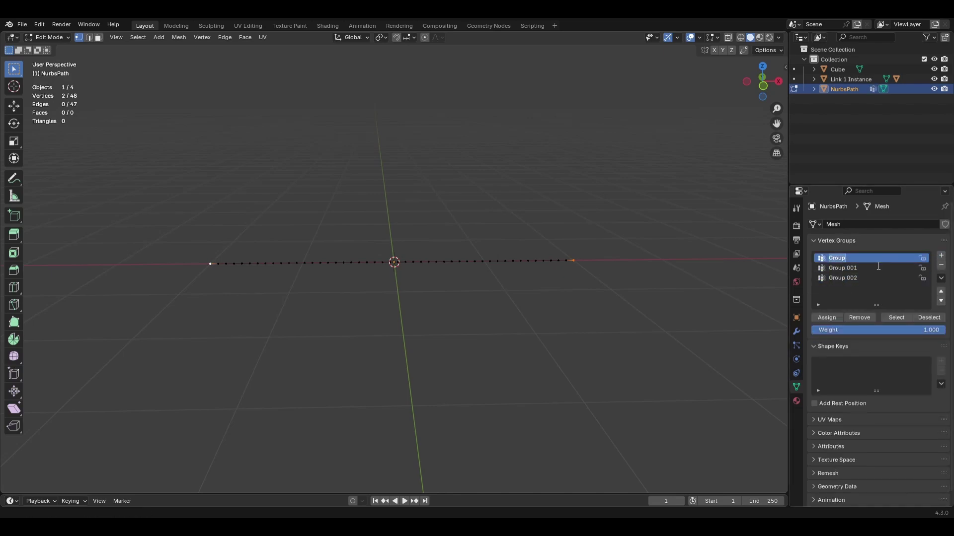
pyautogui.write('Pin')
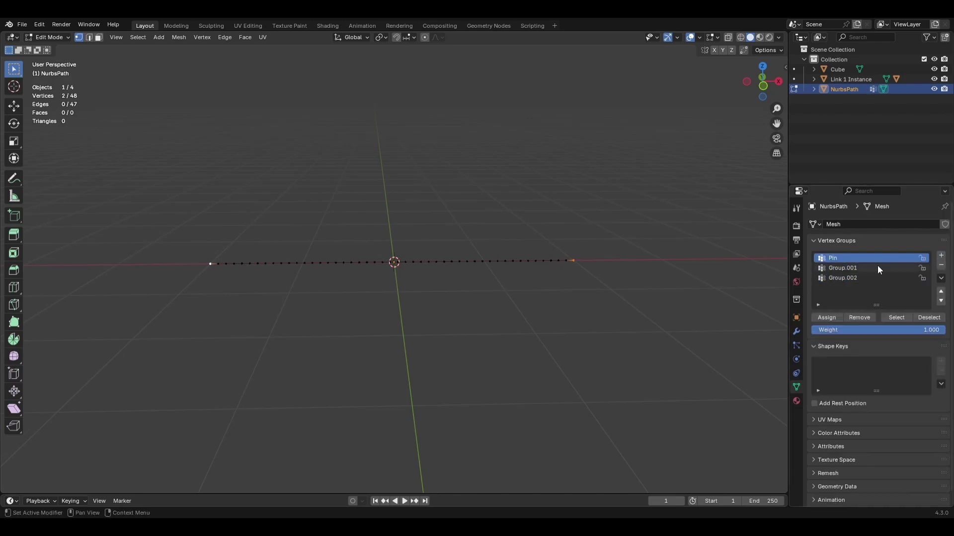
pyautogui.doubleClick(877, 268)
pyautogui.write('L_Hook')
pyautogui.press('Return')
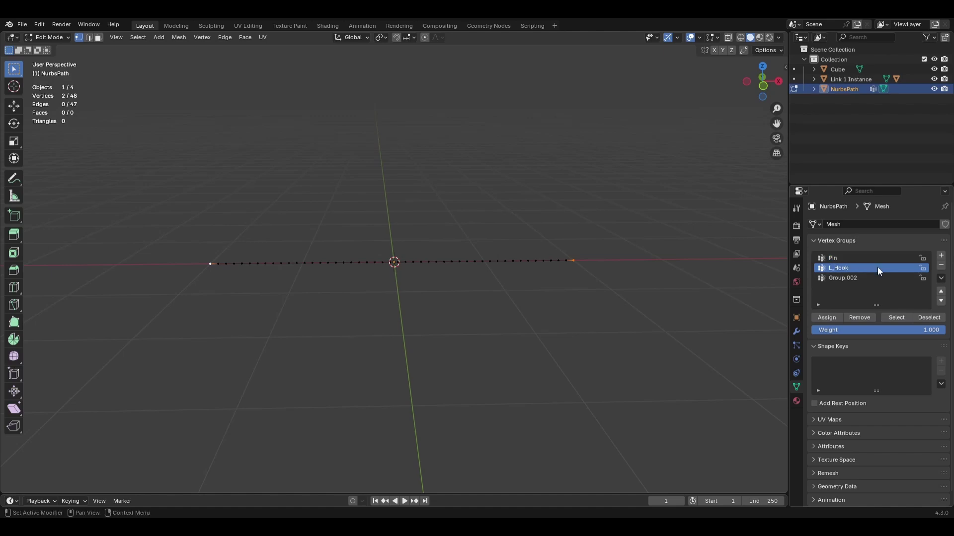
pyautogui.doubleClick(853, 278)
pyautogui.write('R_Hook')
pyautogui.press('Return')
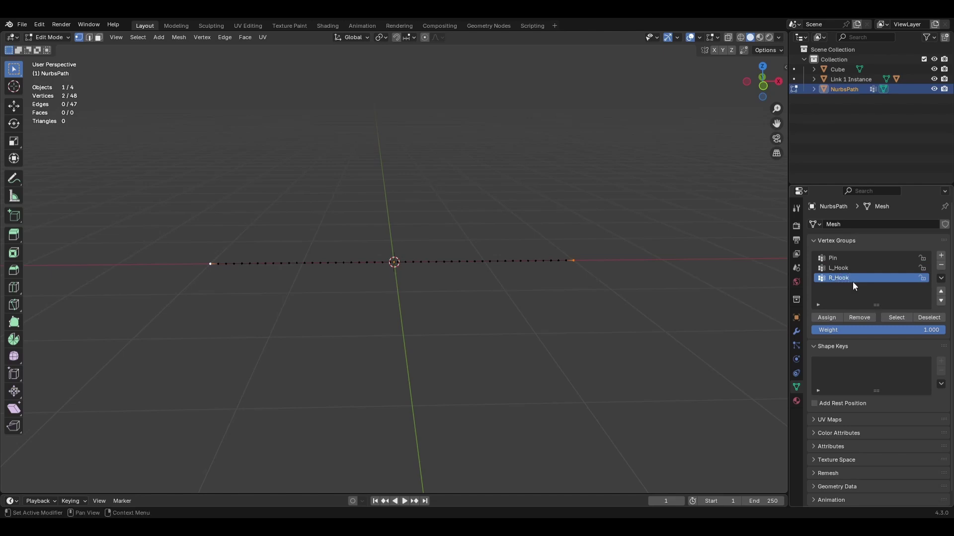
# - Assign end vertices to Pin, the left end to L_Hook, the right end to R_Hook
pyautogui.click(835, 259)
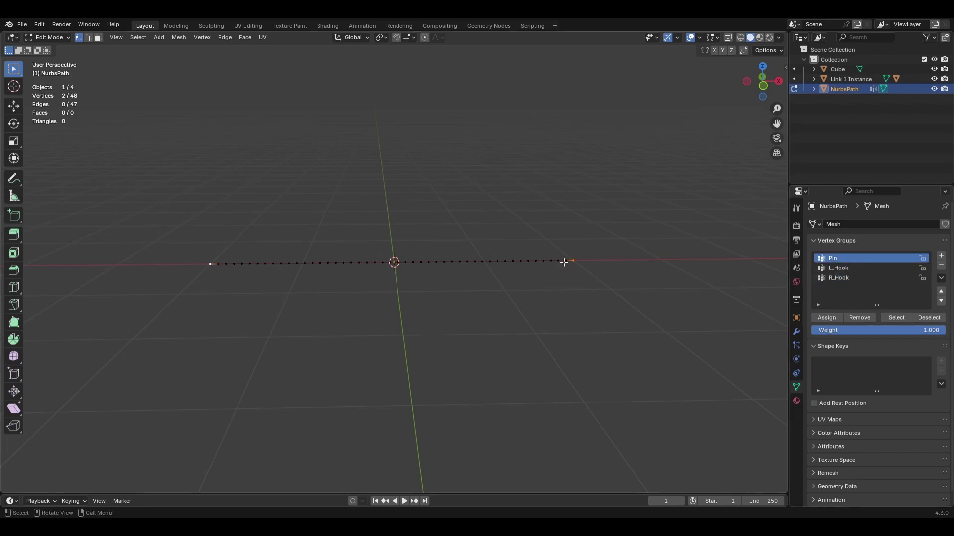
pyautogui.click(826, 318)
pyautogui.press('KP_1')
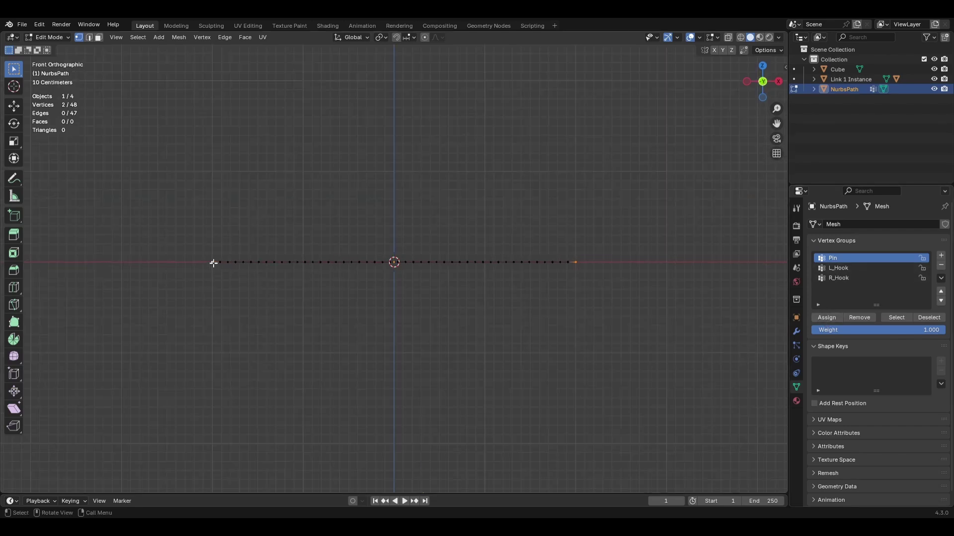
pyautogui.click(213, 263)
pyautogui.click(865, 268)
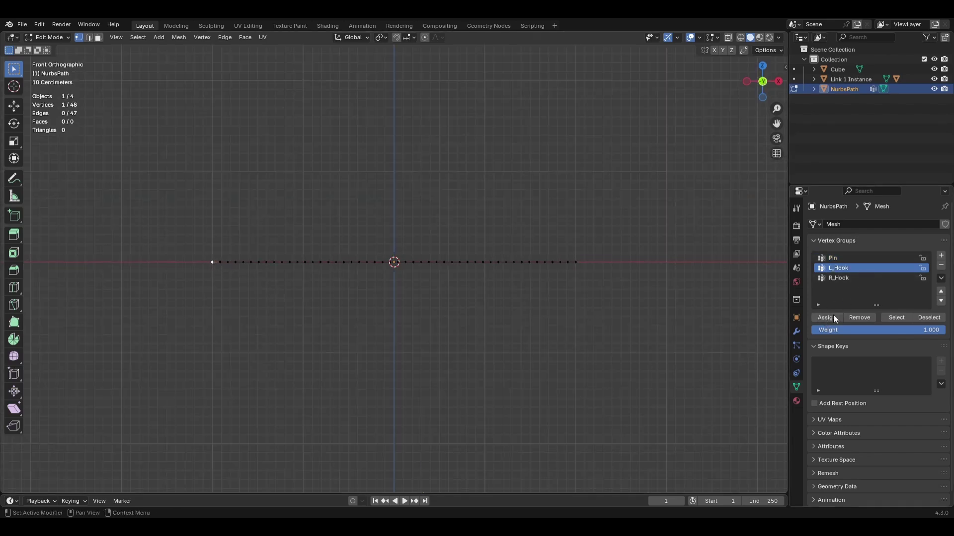
pyautogui.click(577, 263)
pyautogui.click(839, 278)
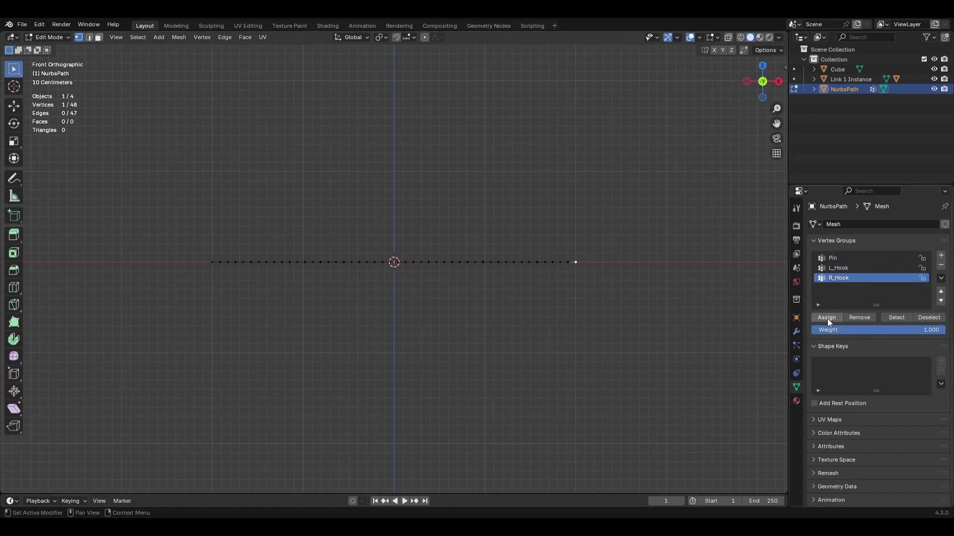
pyautogui.click(827, 318)
pyautogui.press('Tab')
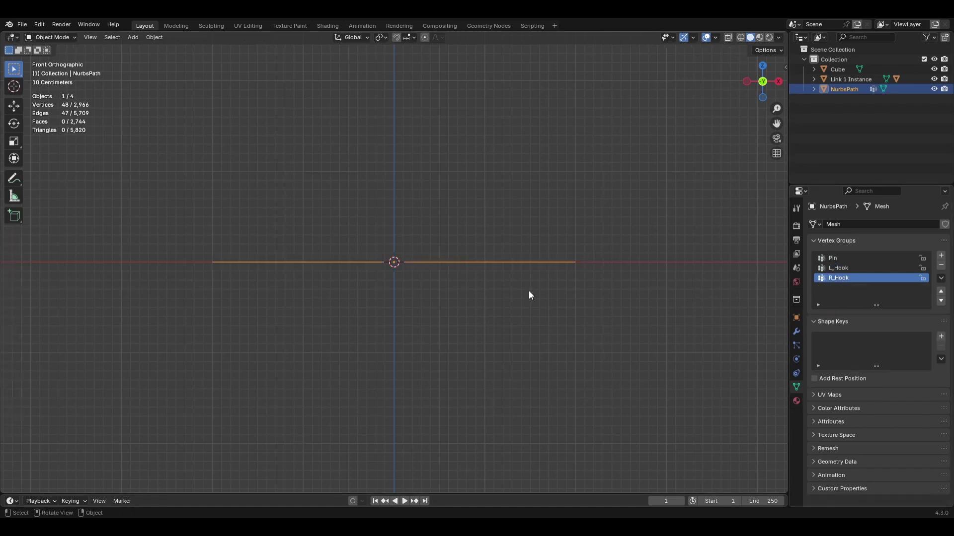
# - Add a small sphere empty and name it L_Hook
pyautogui.hotkey('shift', 'a')
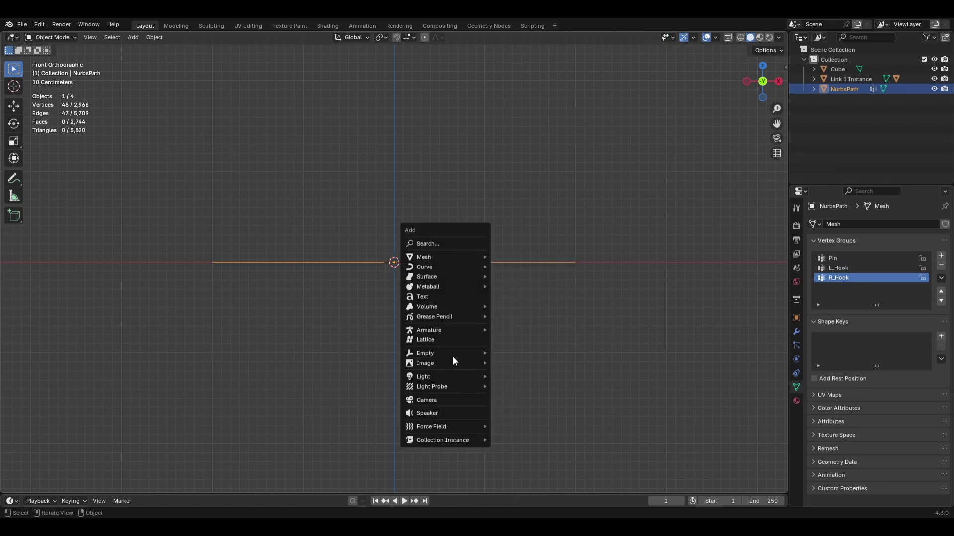
pyautogui.moveTo(453, 354)
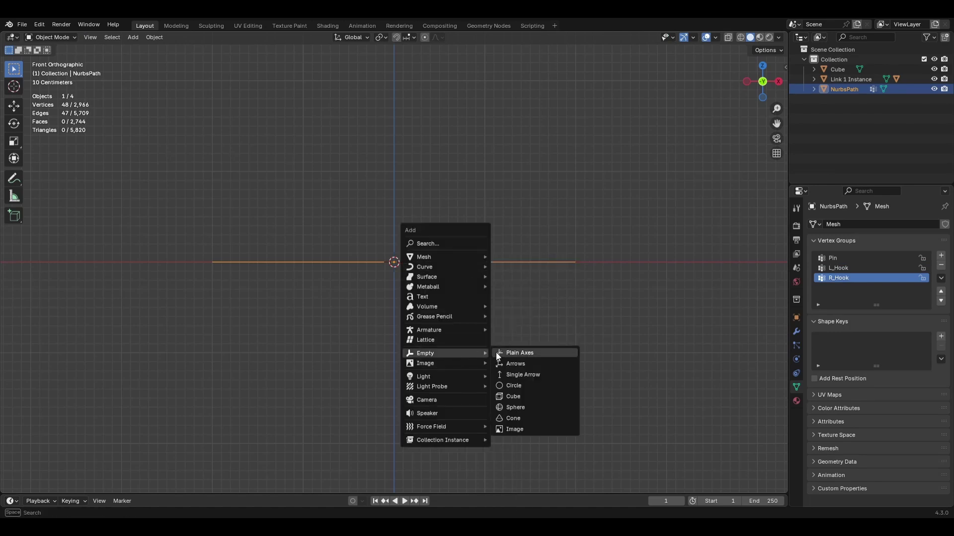
pyautogui.click(516, 406)
pyautogui.press('s')
pyautogui.click(421, 269)
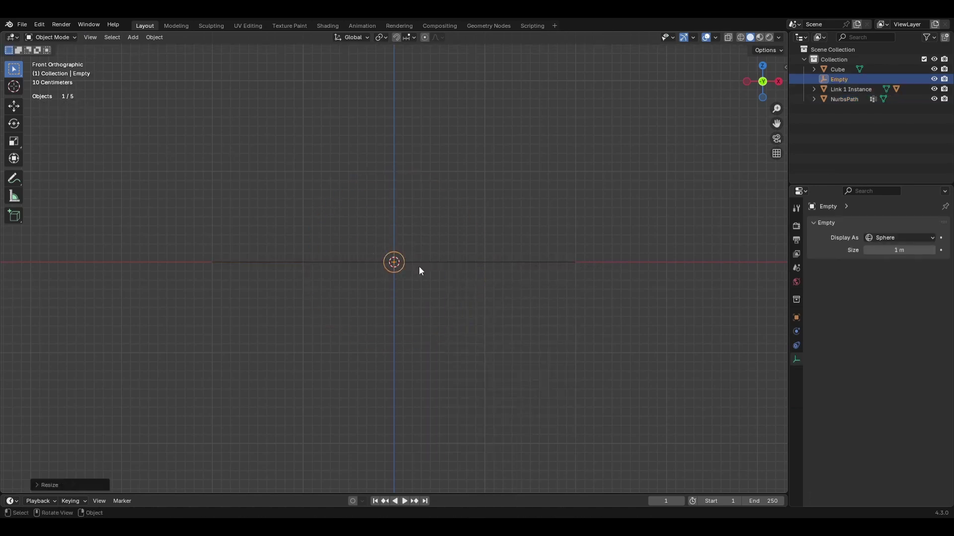
pyautogui.doubleClick(850, 80)
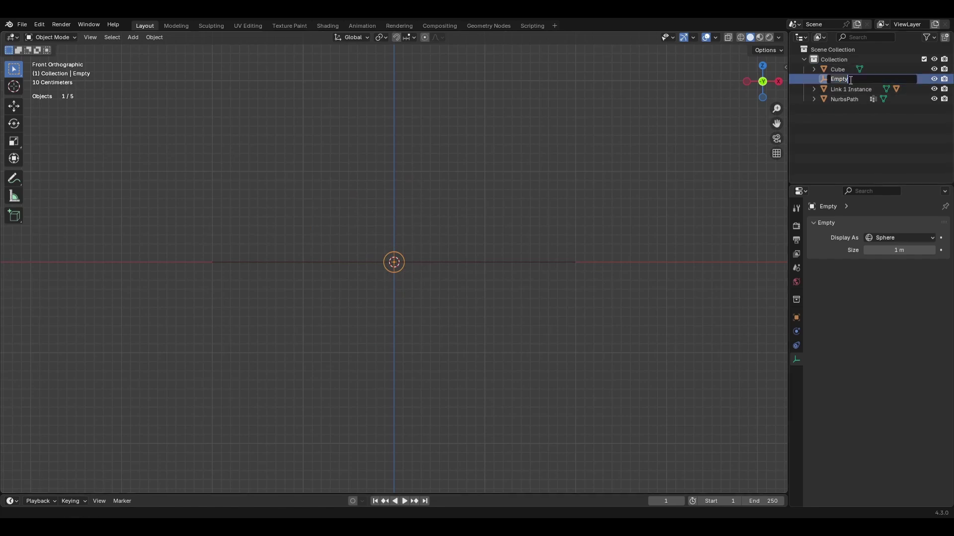
pyautogui.write('L_Hook')
pyautogui.press('Return')
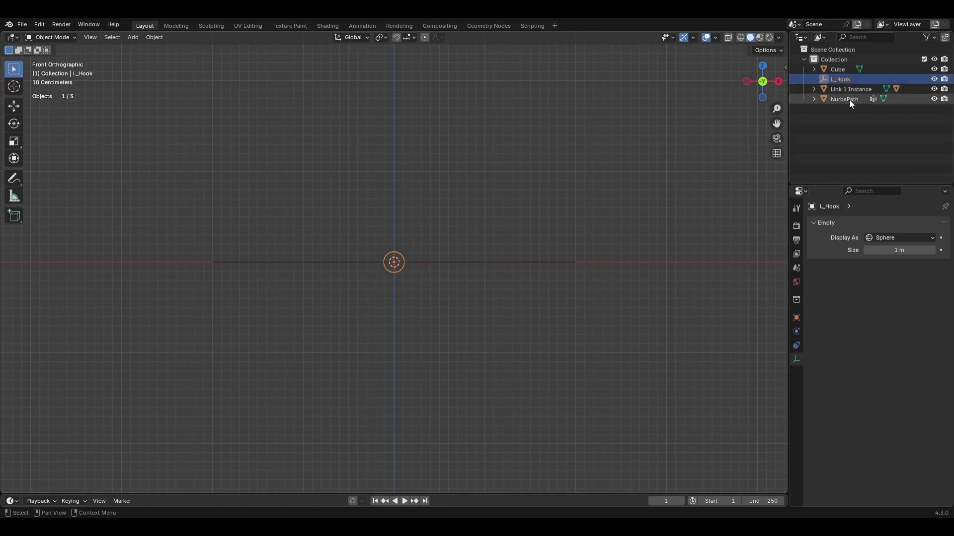
# - Duplicate L_Hook in place and rename the copy R_Hook
pyautogui.hotkey('shift', 'd')
pyautogui.rightClick(553, 209)
pyautogui.rightClick(552, 210)
pyautogui.rightClick(839, 87)
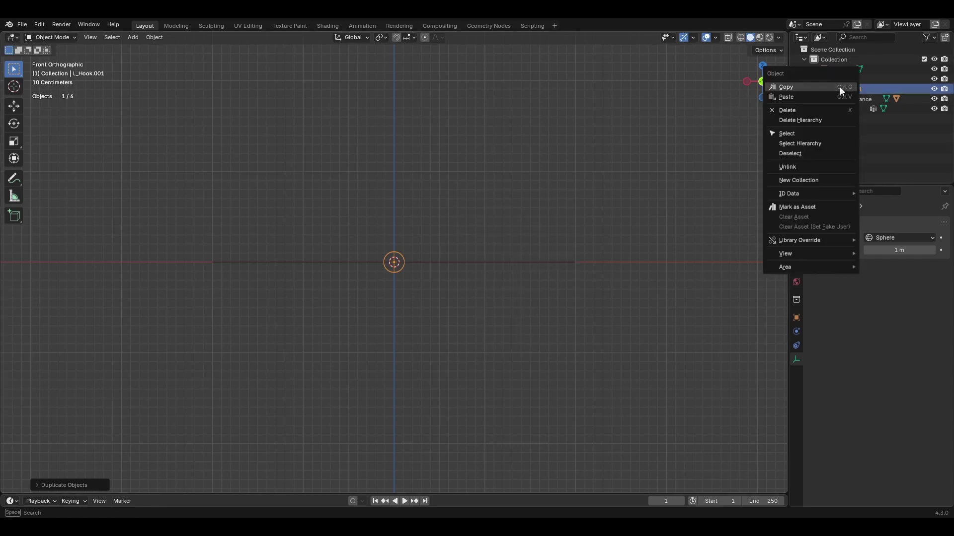
pyautogui.click(825, 91)
pyautogui.doubleClick(855, 89)
pyautogui.write('R_Hook')
pyautogui.press('Return')
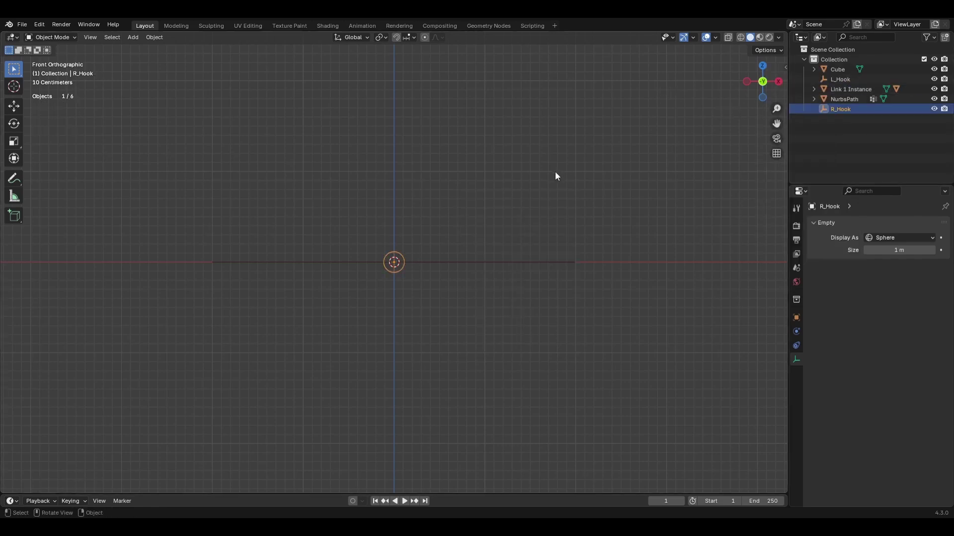
# - Snap the L_Hook empty to the path's left end vertex via the 3D cursor
pyautogui.click(281, 264)
pyautogui.press('Tab')
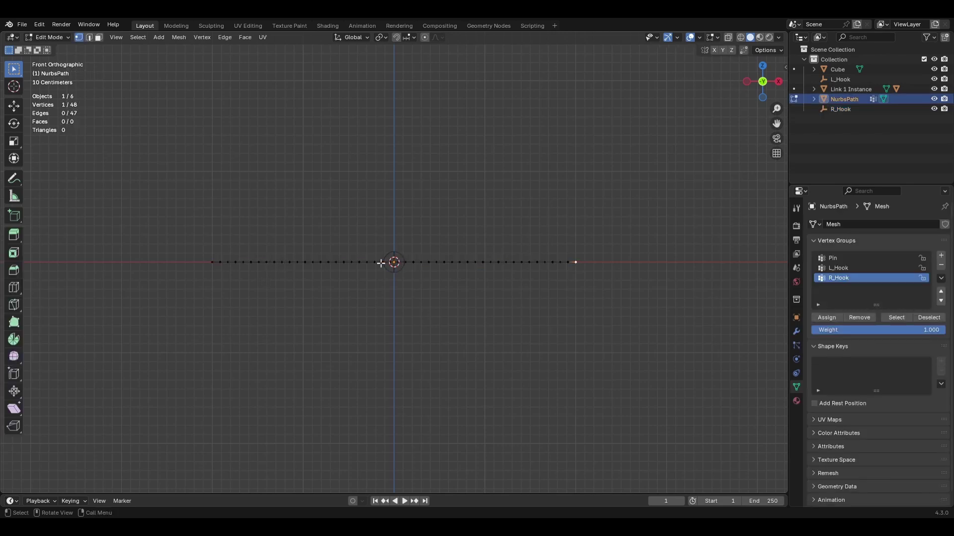
pyautogui.click(213, 262)
pyautogui.hotkey('shift', 's')
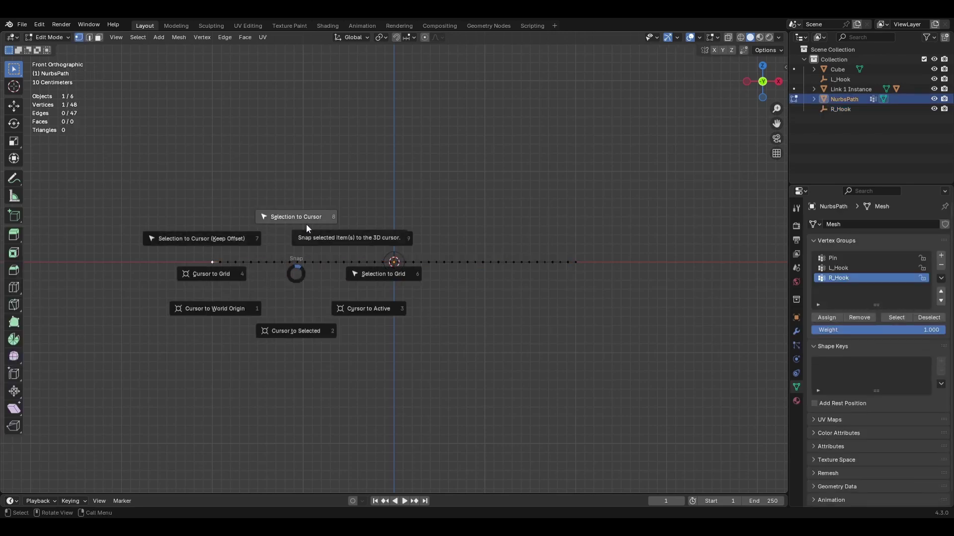
pyautogui.click(304, 337)
pyautogui.press('Tab')
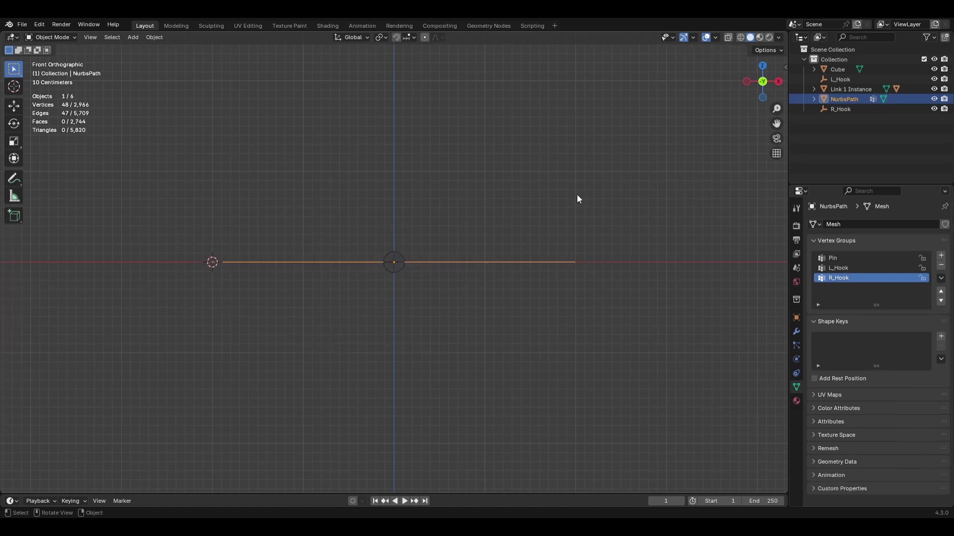
pyautogui.click(848, 82)
pyautogui.hotkey('shift', 's')
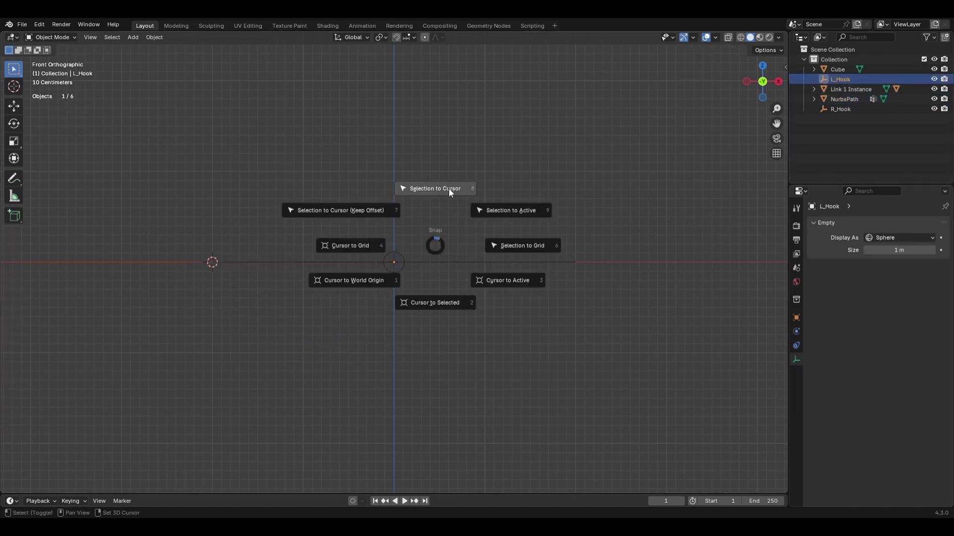
pyautogui.click(448, 189)
# - Snap the R_Hook empty to the path's right end vertex via the 3D cursor
pyautogui.click(442, 262)
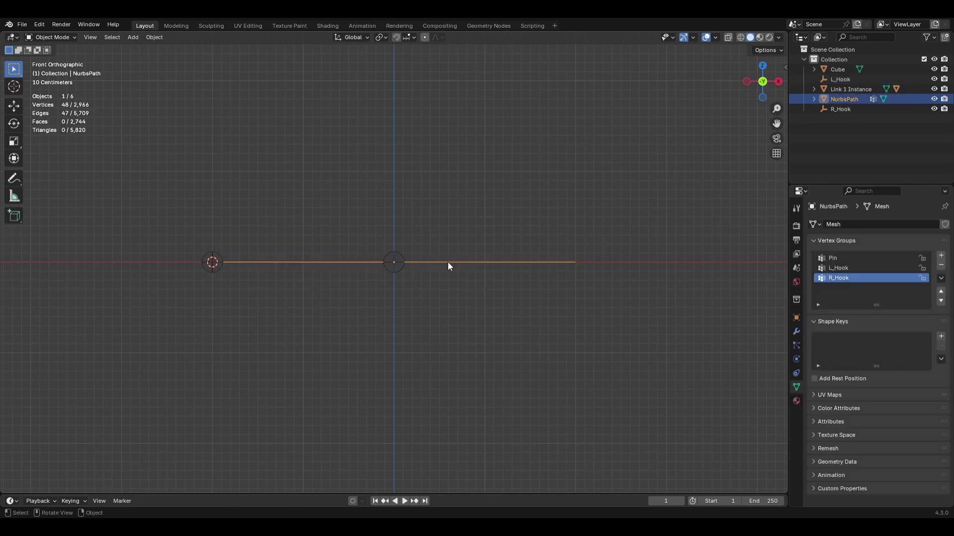
pyautogui.press('Tab')
pyautogui.click(571, 262)
pyautogui.hotkey('shift', 's')
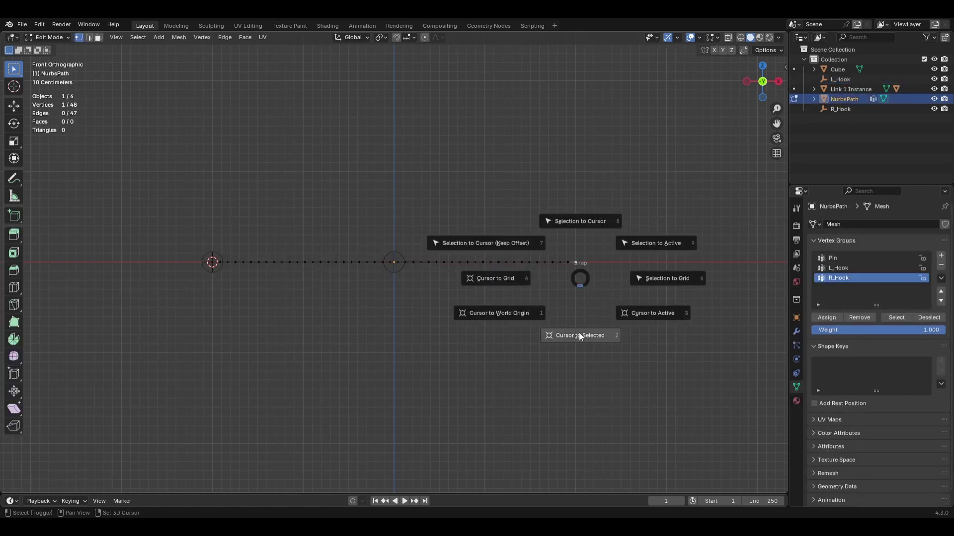
pyautogui.click(579, 332)
pyautogui.press('Tab')
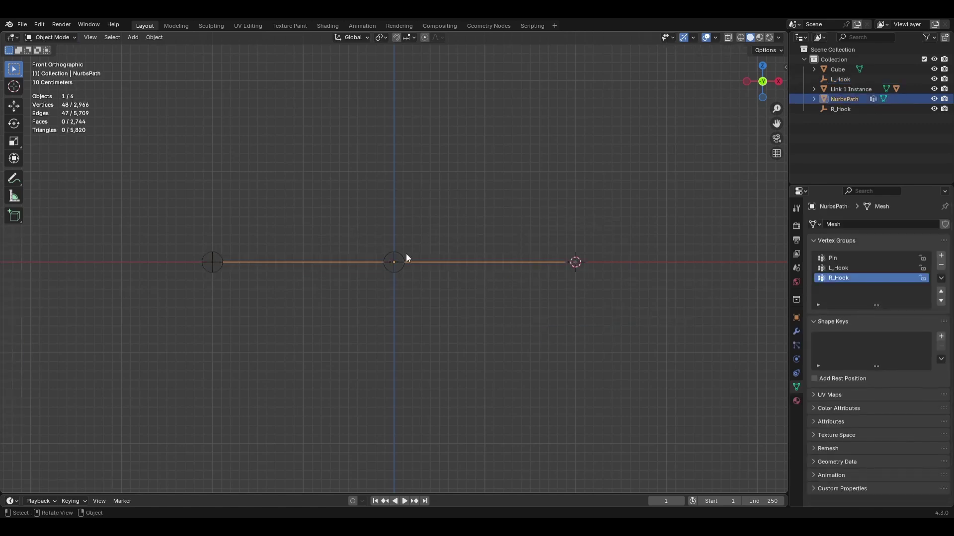
pyautogui.click(400, 257)
pyautogui.hotkey('shift', 's')
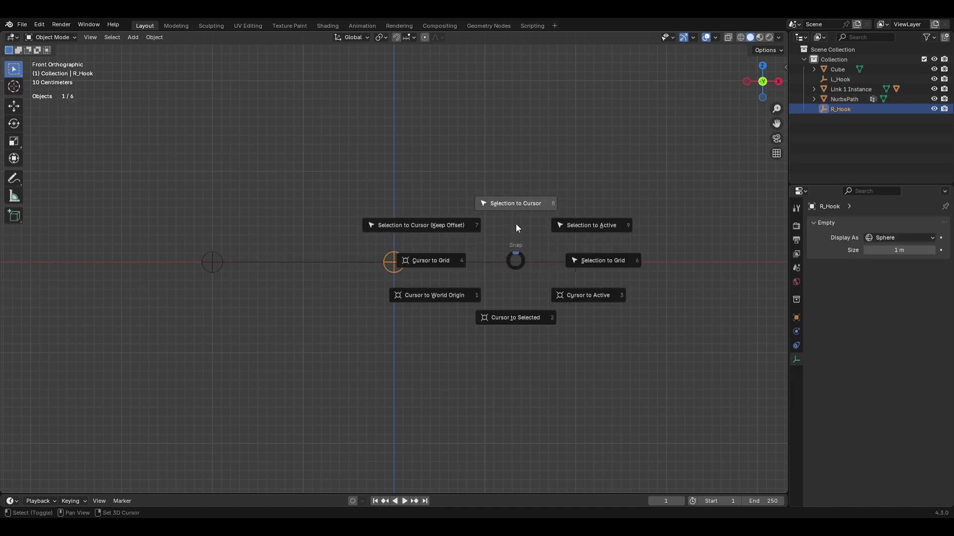
pyautogui.click(517, 205)
pyautogui.click(436, 207)
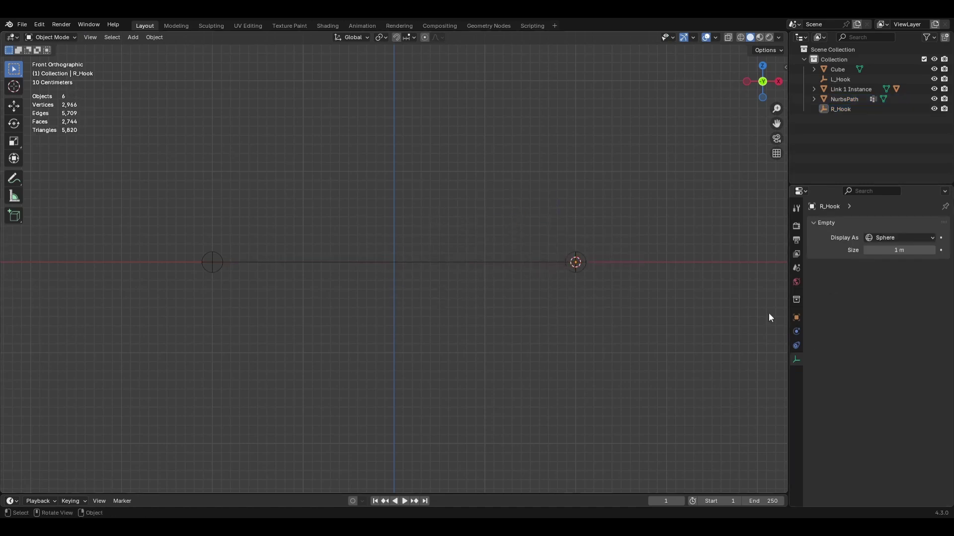
# - Add a Hook modifier to the NurbsPath and duplicate it
pyautogui.click(529, 263)
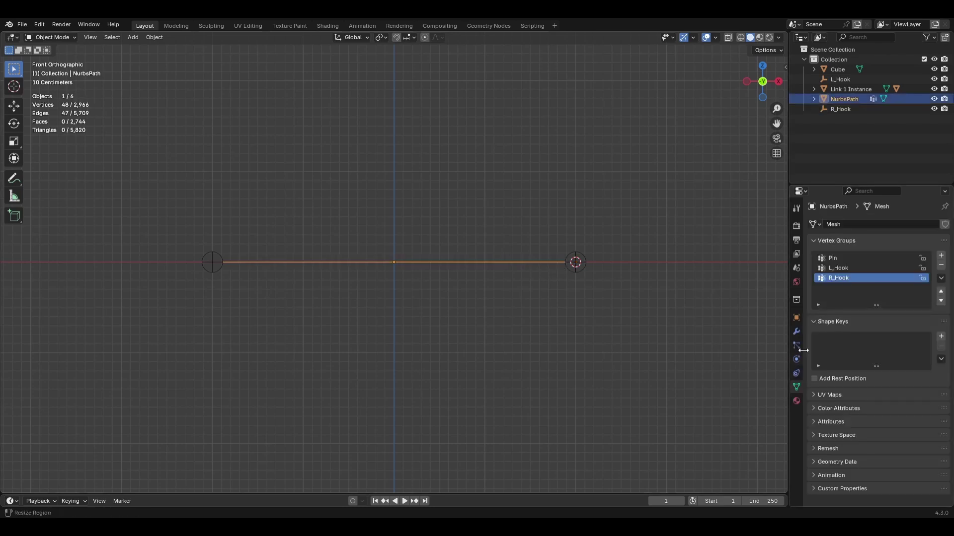
pyautogui.click(796, 331)
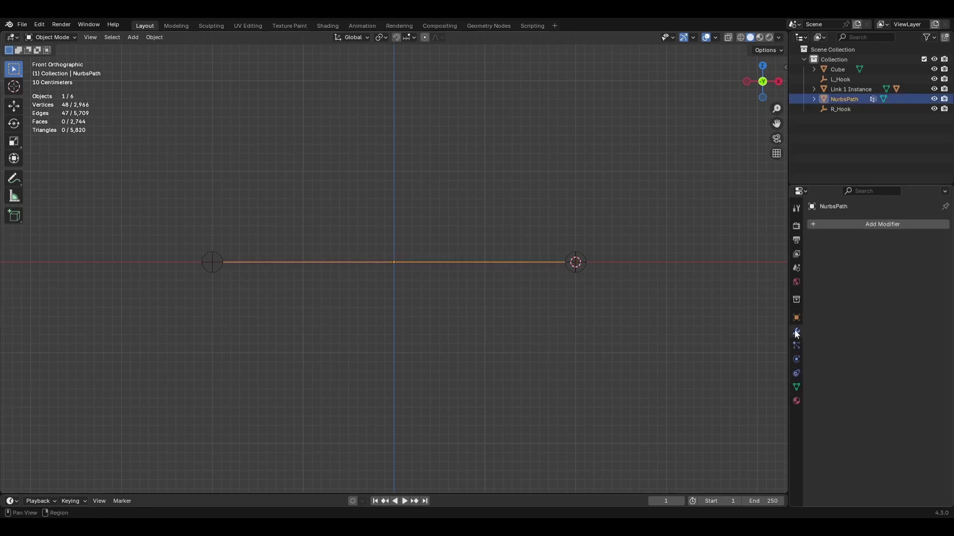
pyautogui.click(859, 224)
pyautogui.click(859, 224)
pyautogui.write('oo')
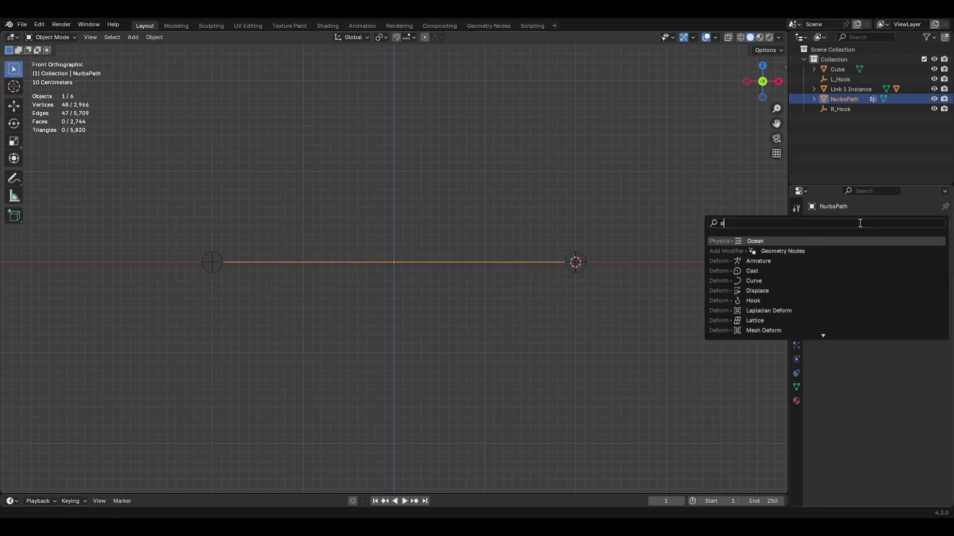
pyautogui.press('BackSpace')
pyautogui.press('BackSpace')
pyautogui.write('ho')
pyautogui.press('Return')
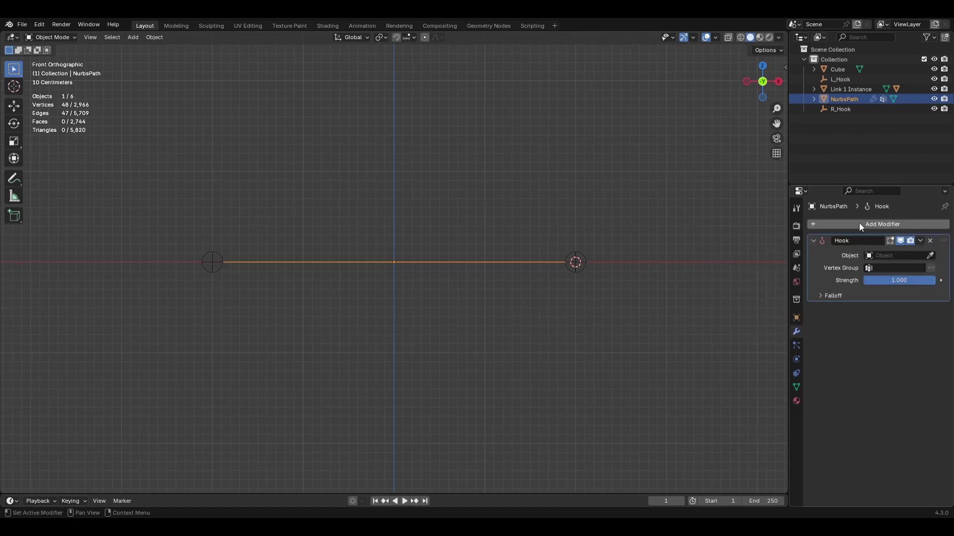
pyautogui.click(922, 240)
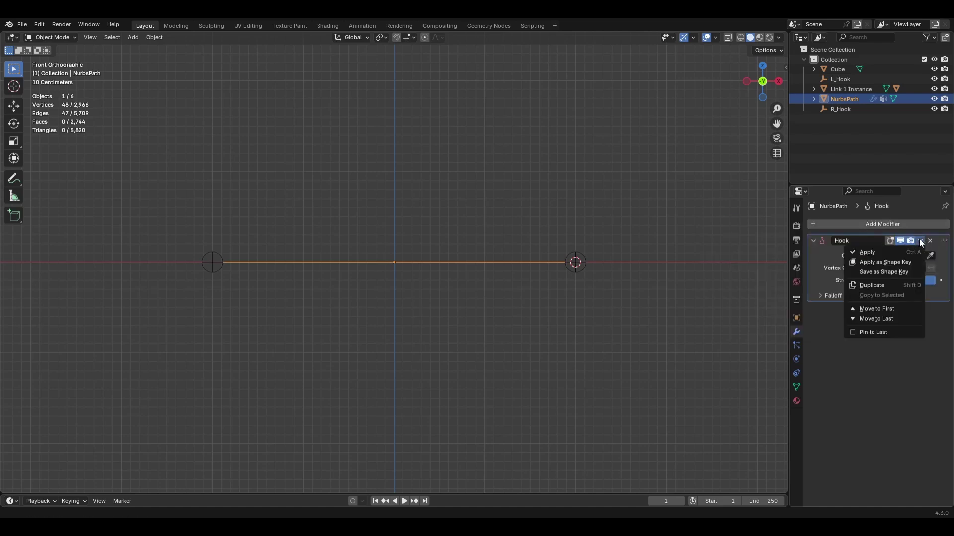
pyautogui.click(885, 284)
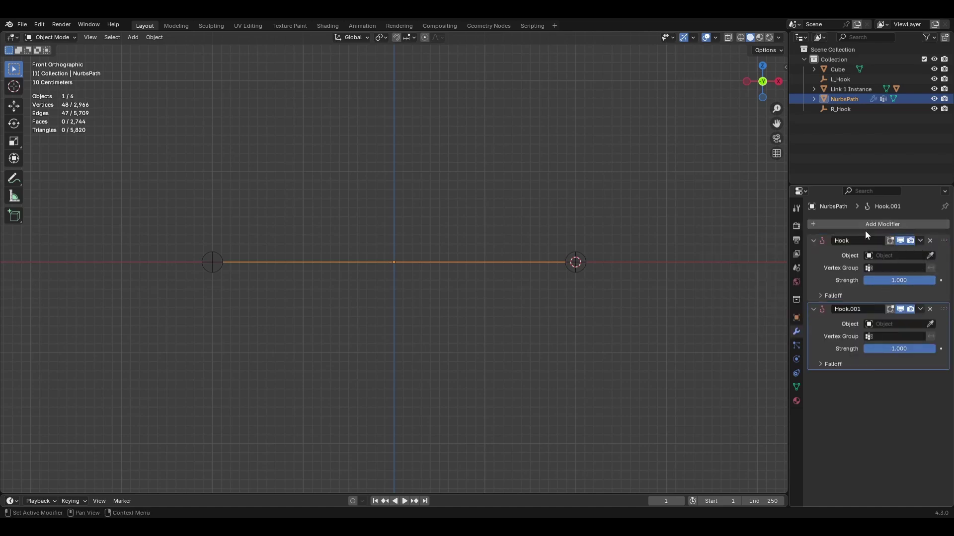
# - Set the first hook's object to L_Hook and vertex group to L_Hook
pyautogui.click(892, 256)
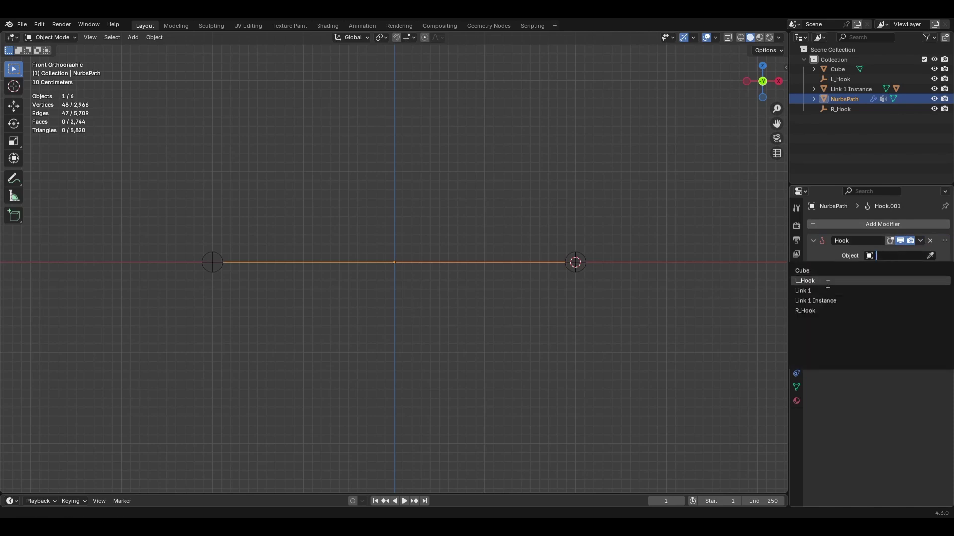
pyautogui.click(894, 279)
pyautogui.click(901, 270)
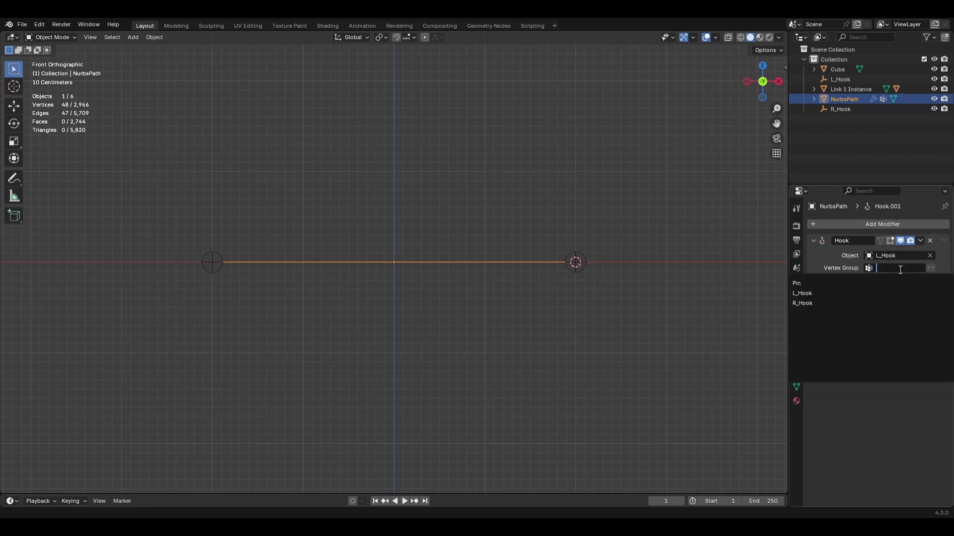
pyautogui.click(820, 294)
# - Set Hook.001's object to R_Hook and vertex group to R_Hook
pyautogui.click(891, 324)
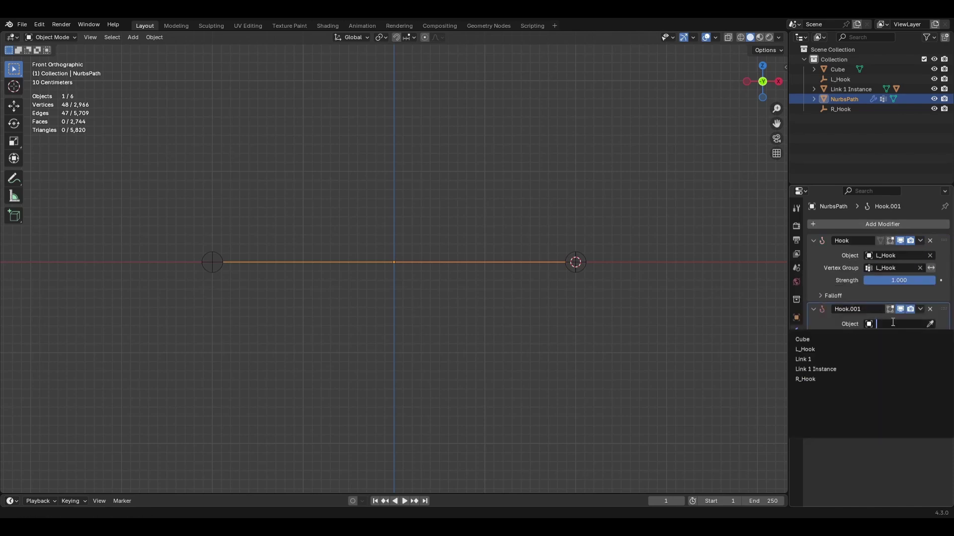
pyautogui.click(824, 379)
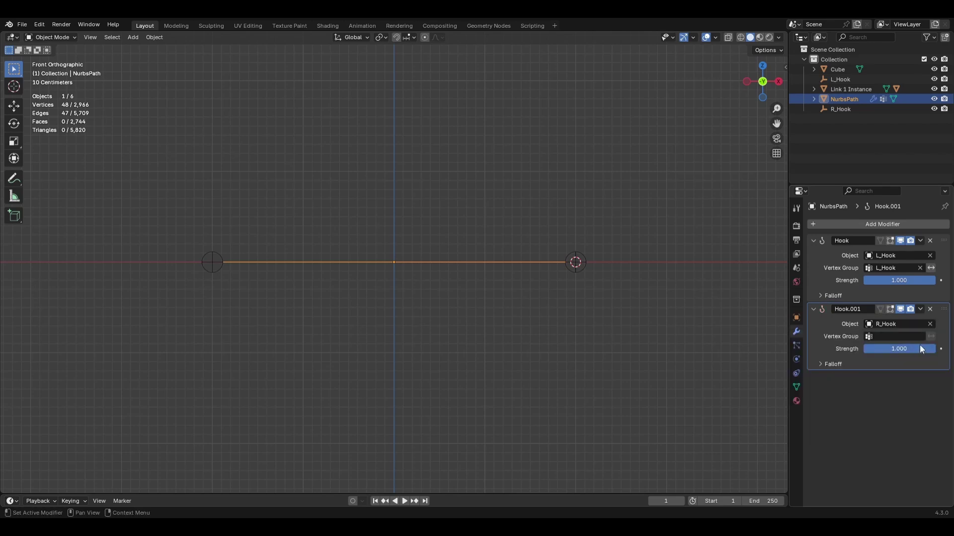
pyautogui.click(896, 337)
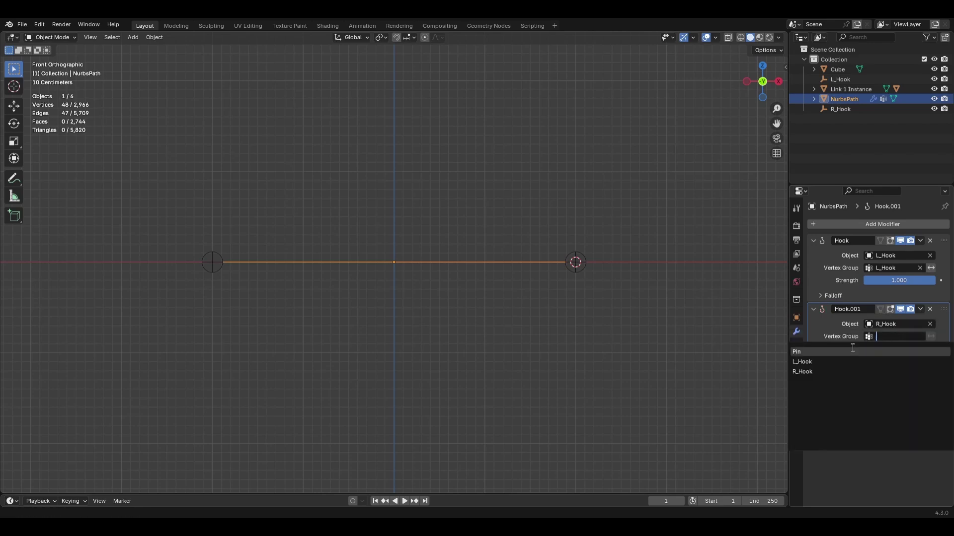
pyautogui.click(803, 371)
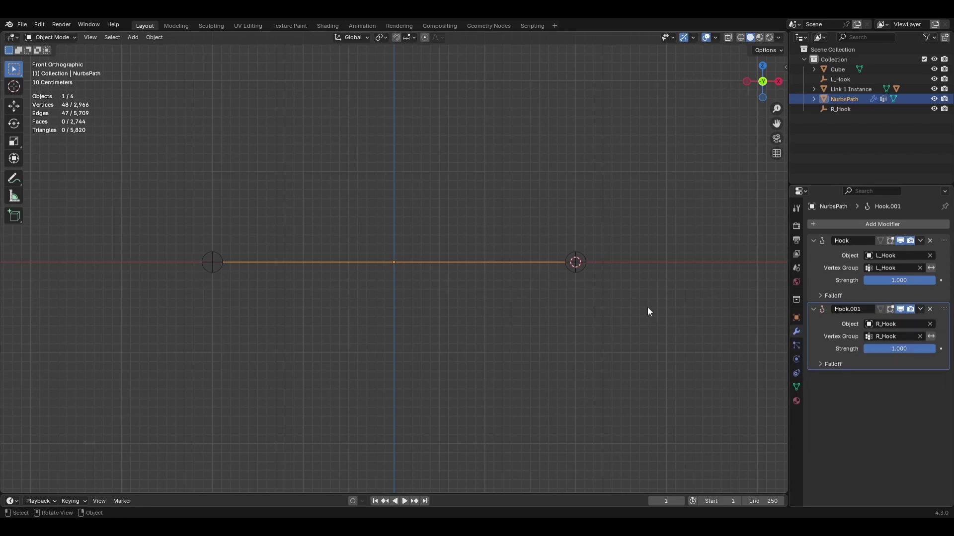
# - Add a Cloth simulation to the NurbsPath with Quality Steps set to 15
pyautogui.click(871, 224)
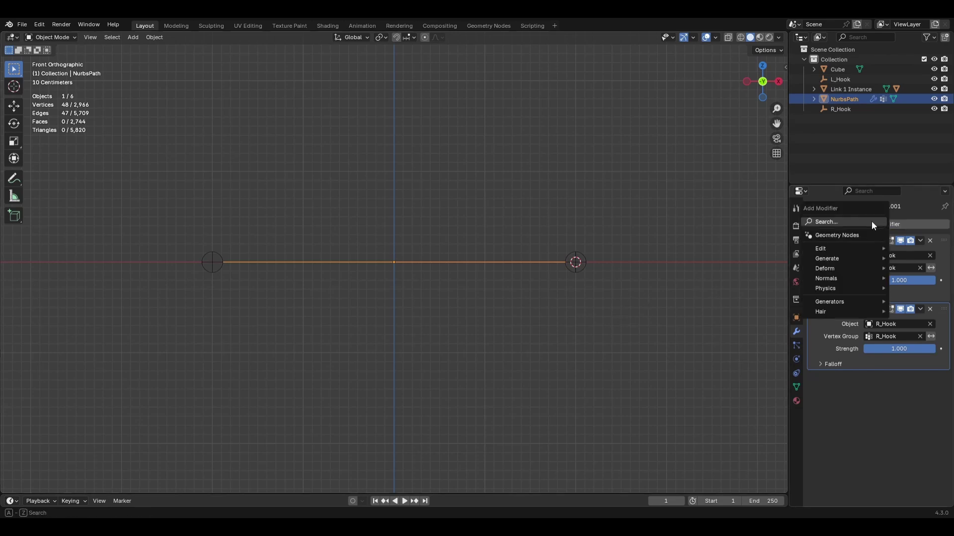
pyautogui.write('c')
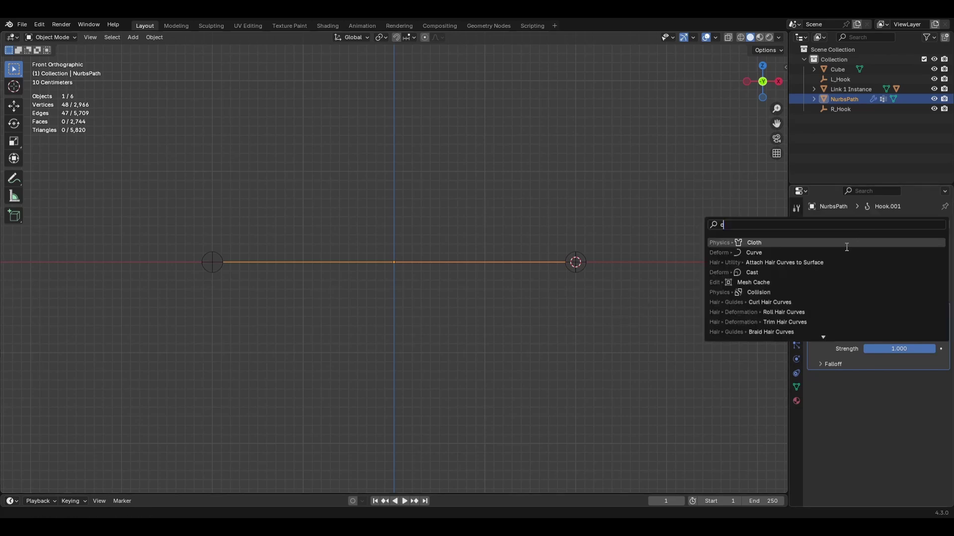
pyautogui.click(765, 244)
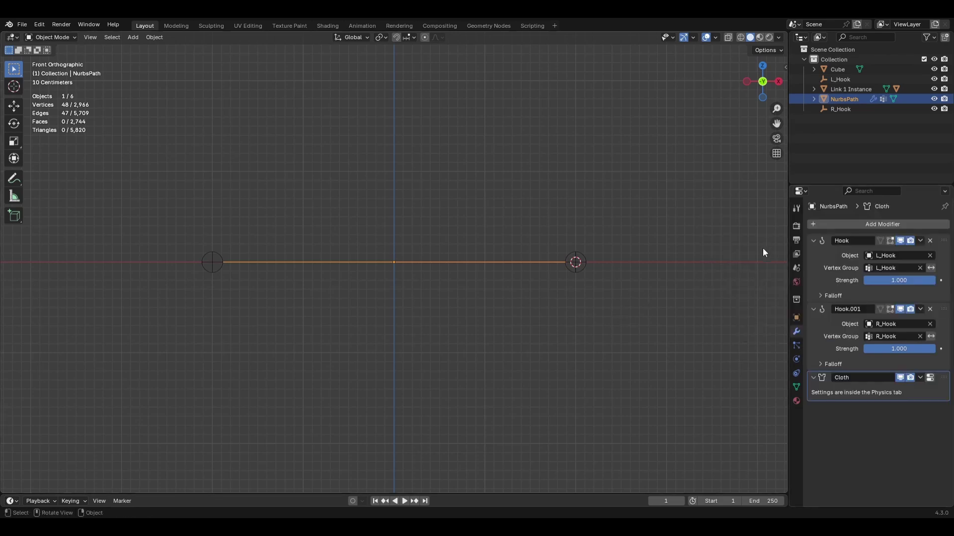
pyautogui.click(796, 360)
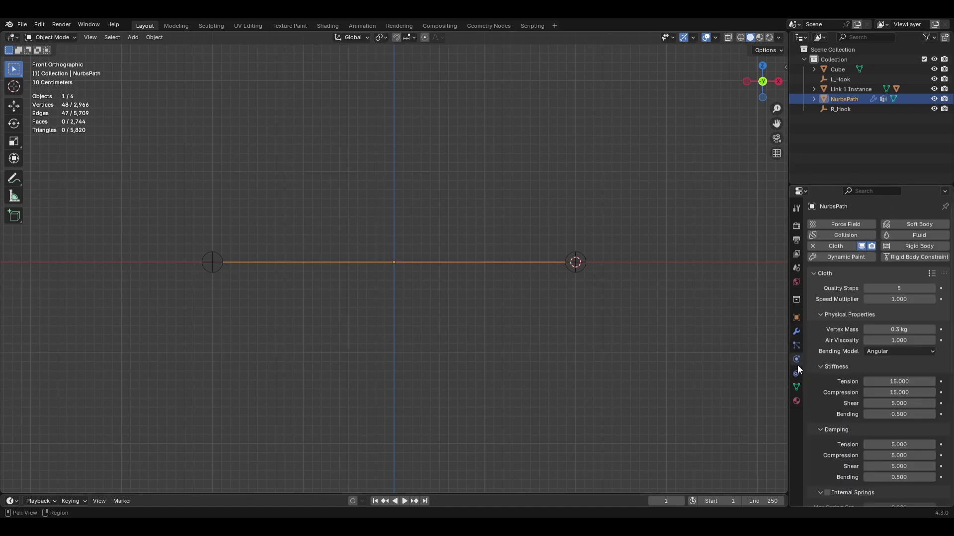
pyautogui.click(907, 288)
pyautogui.write('15')
pyautogui.press('Return')
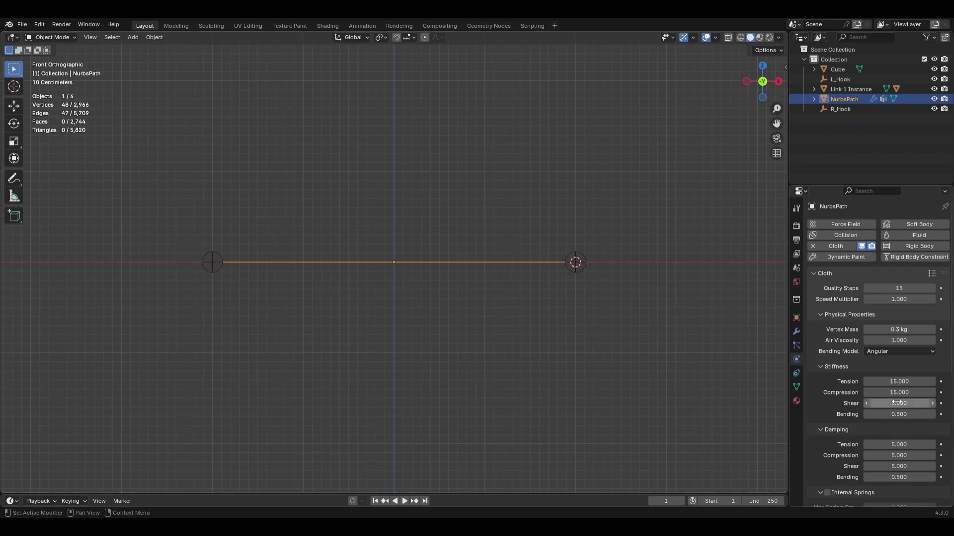
# - Set the cloth stiffness Tension, Compression and Bending to 50
pyautogui.moveTo(894, 382); pyautogui.dragTo(898, 394)
pyautogui.write('50')
pyautogui.press('Return')
pyautogui.click(909, 414)
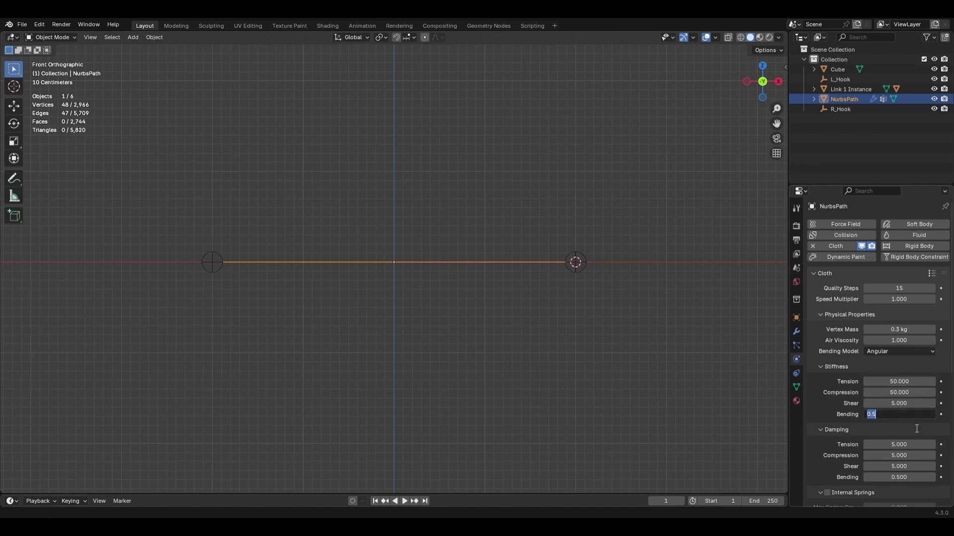
pyautogui.write('50')
pyautogui.press('Return')
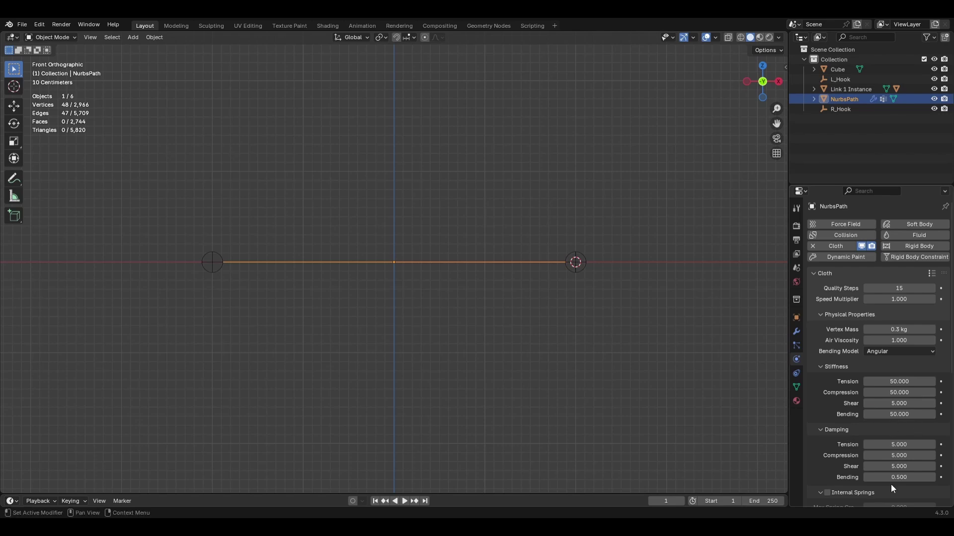
# - Set the cloth damping Tension, Compression and Bending to 50
pyautogui.moveTo(894, 456); pyautogui.dragTo(910, 445)
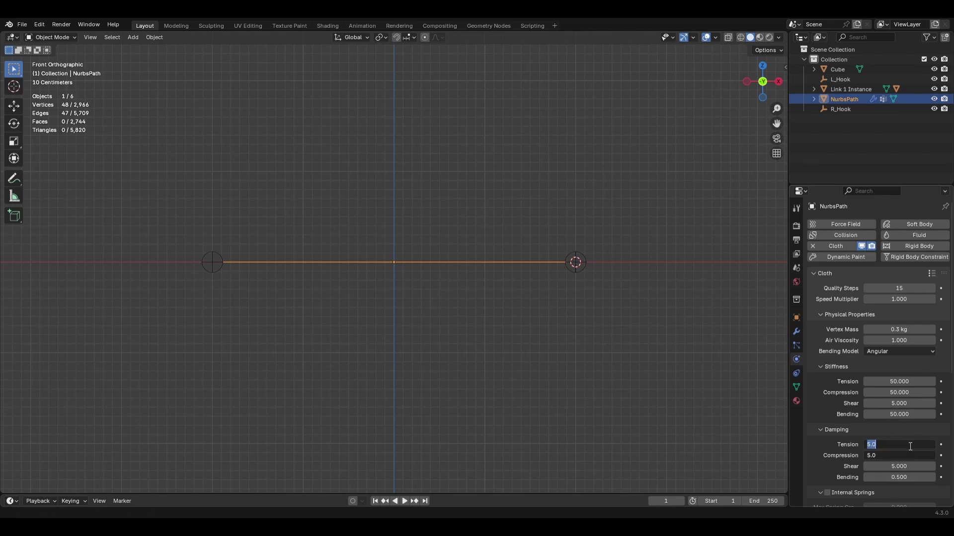
pyautogui.write('50')
pyautogui.press('Return')
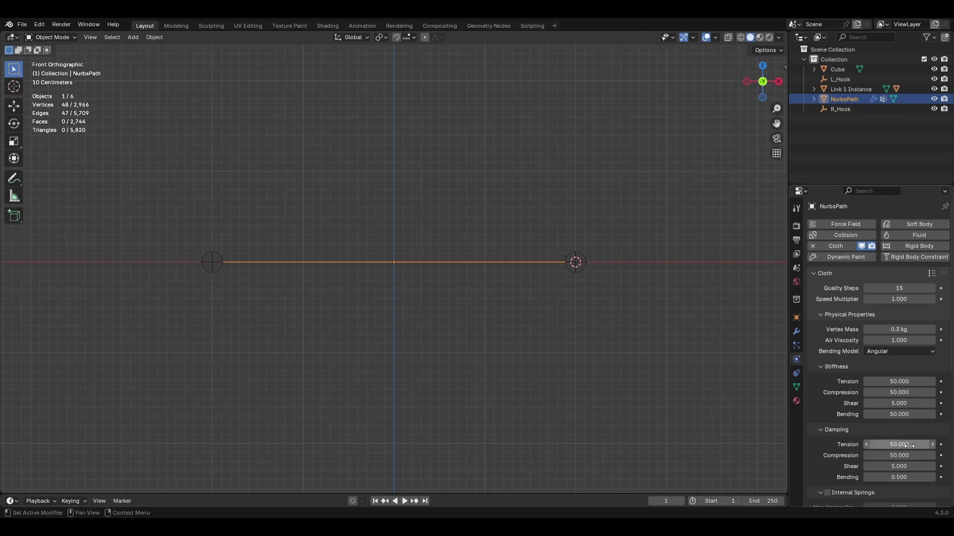
pyautogui.click(899, 477)
pyautogui.write('50')
pyautogui.press('Return')
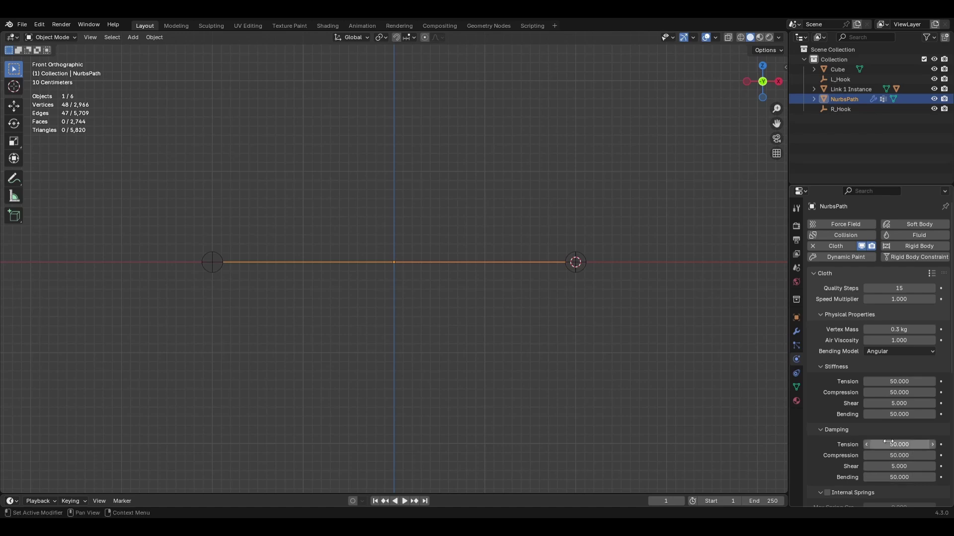
# - Set the cloth Shape pin group to the Pin vertex group
pyautogui.scroll(-3, 841, 431)
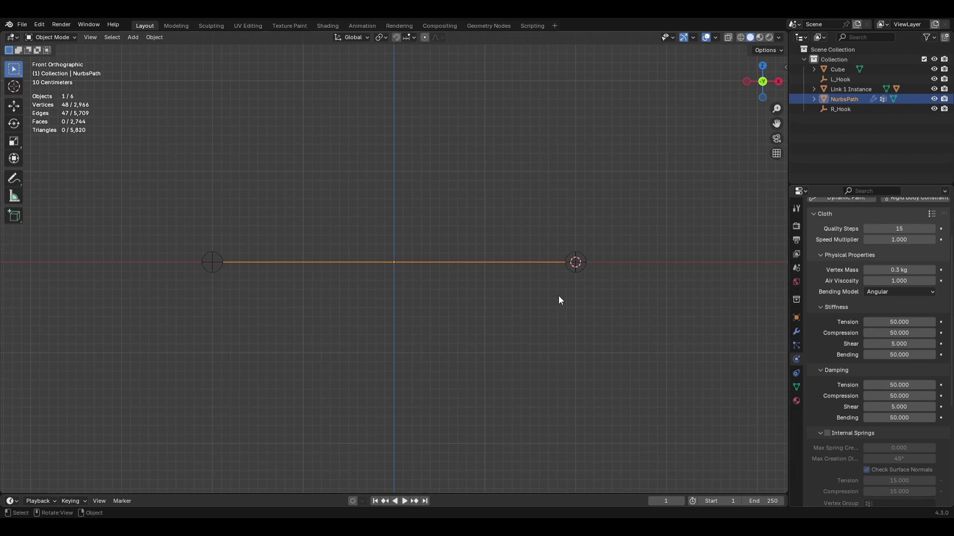
pyautogui.scroll(-8, 862, 416)
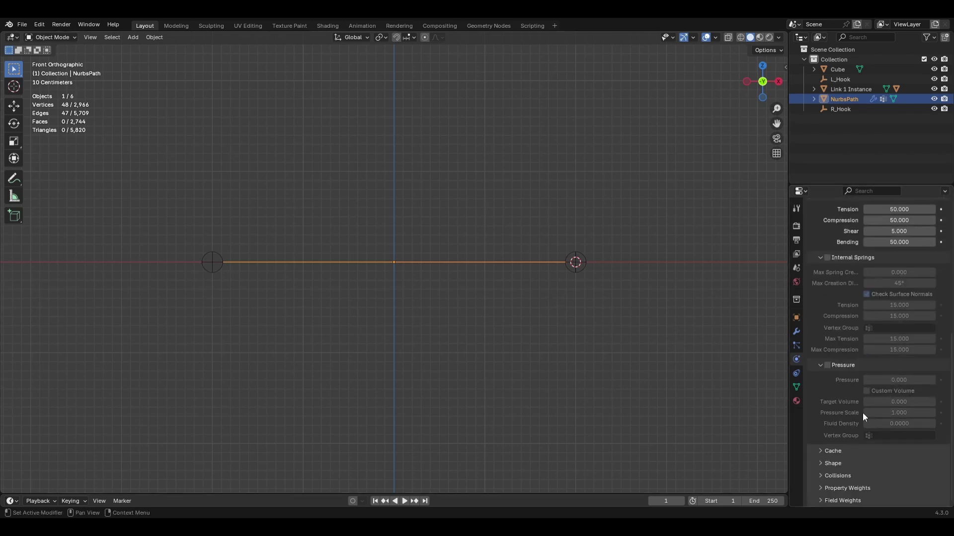
pyautogui.click(821, 464)
pyautogui.click(875, 479)
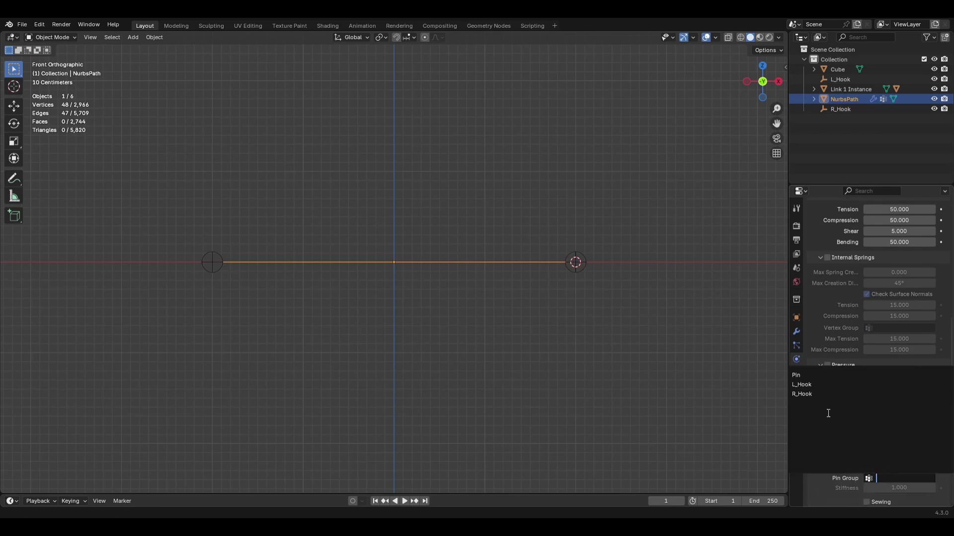
pyautogui.click(808, 375)
pyautogui.scroll(-2, 851, 484)
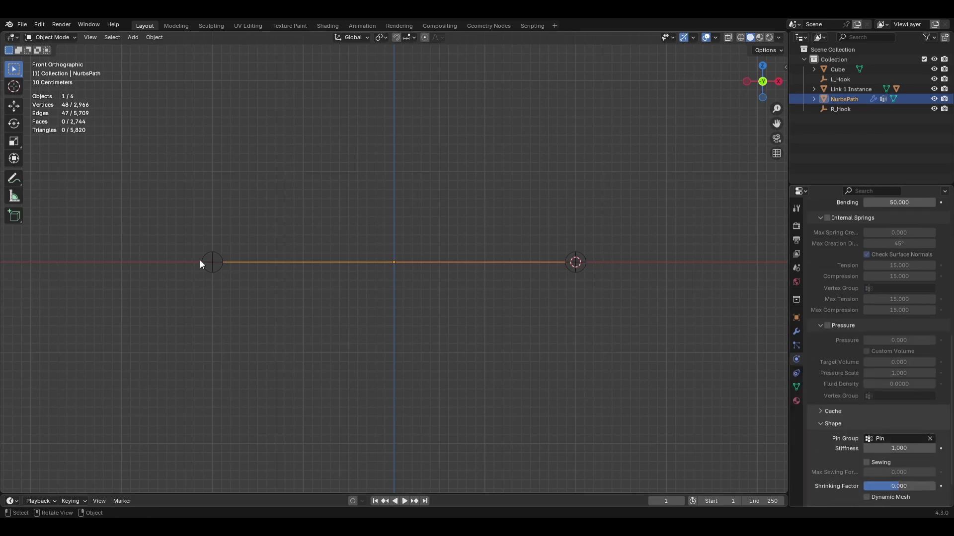
pyautogui.press('space')
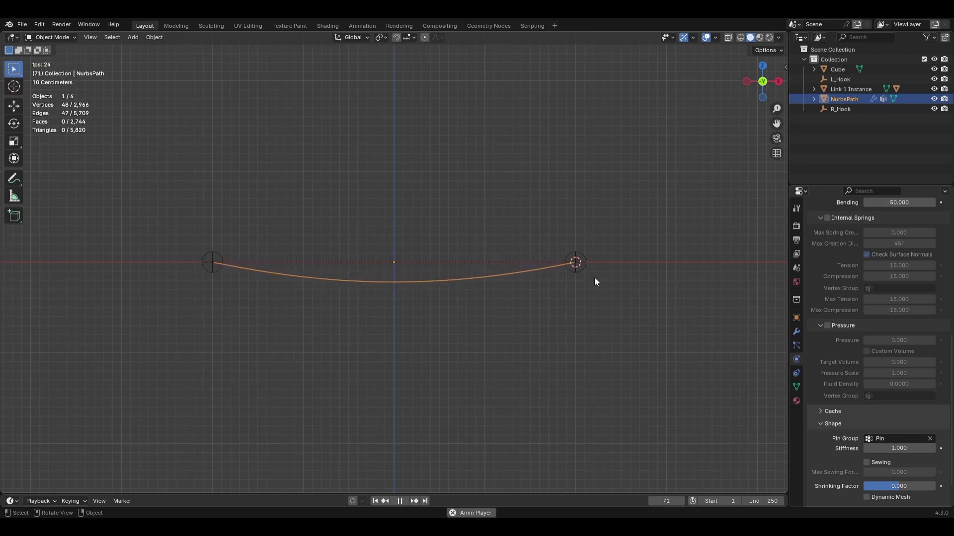
pyautogui.press('space')
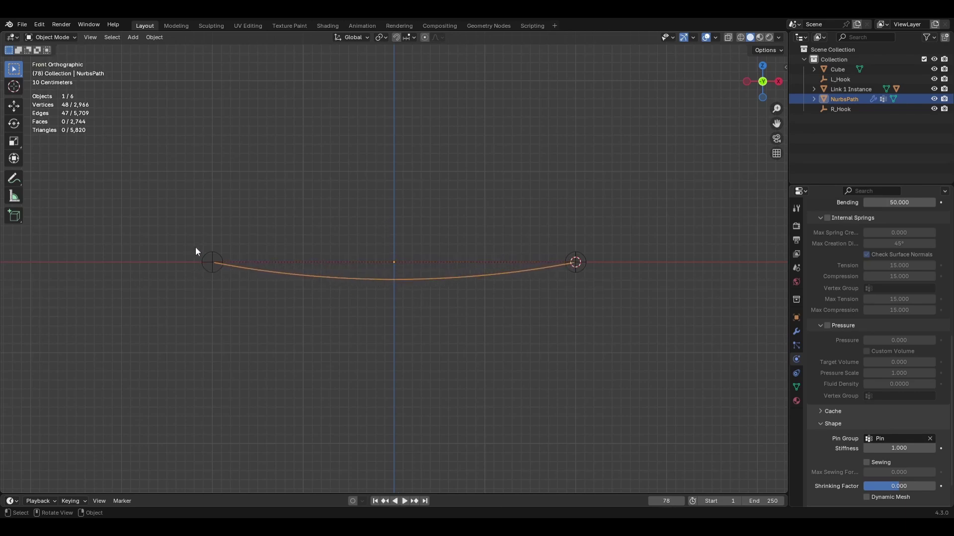
pyautogui.click(218, 259)
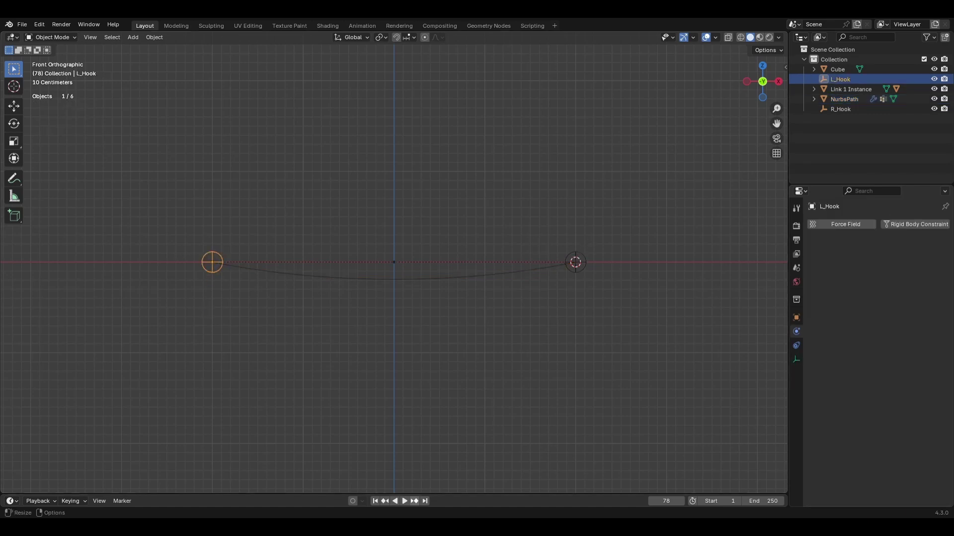
pyautogui.click(376, 501)
pyautogui.press('space')
pyautogui.press('g')
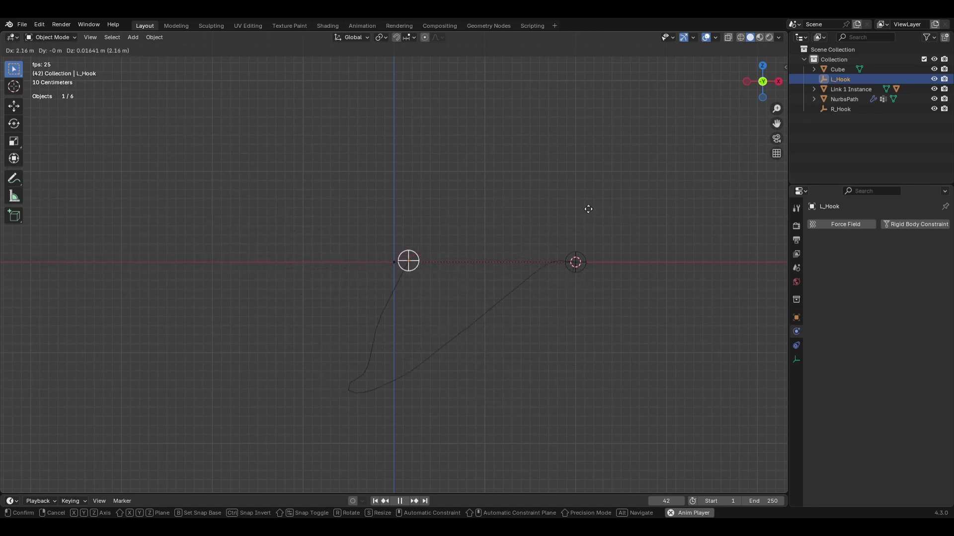
pyautogui.click(461, 228)
pyautogui.press('space')
pyautogui.hotkey('shift', 'Left')
# - Split the viewport into a geometry node editor and create a node group named Necklace on the path
pyautogui.click(401, 262)
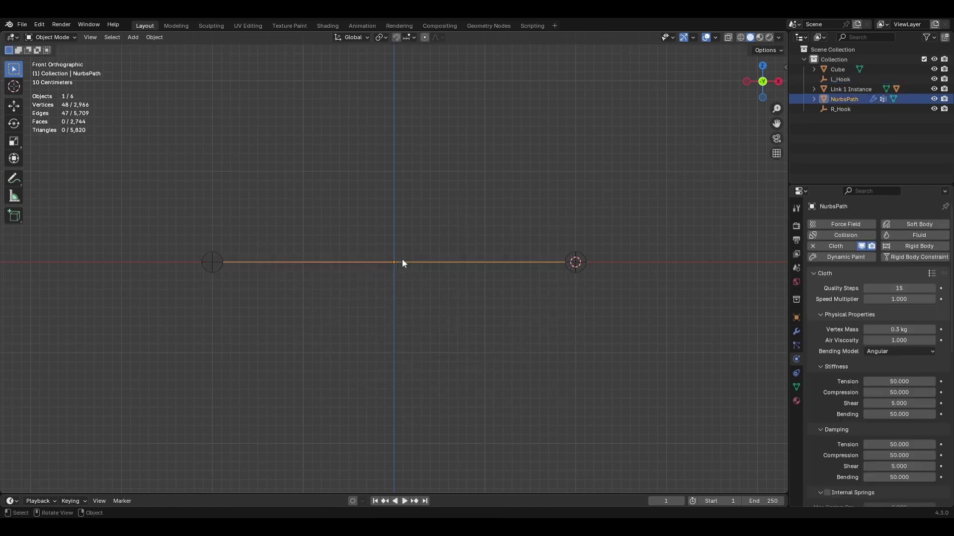
pyautogui.rightClick(789, 420)
pyautogui.click(753, 432)
pyautogui.click(358, 366)
pyautogui.click(12, 371)
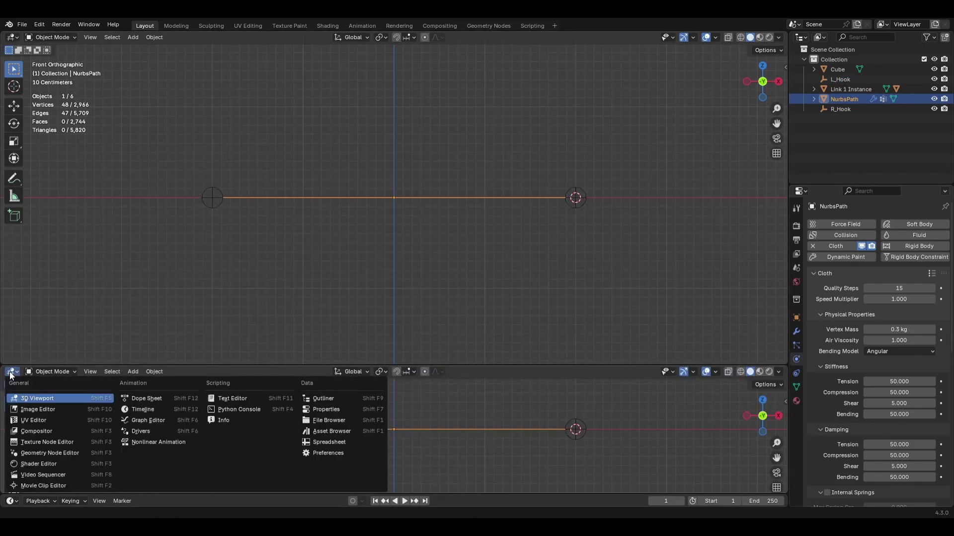
pyautogui.click(54, 452)
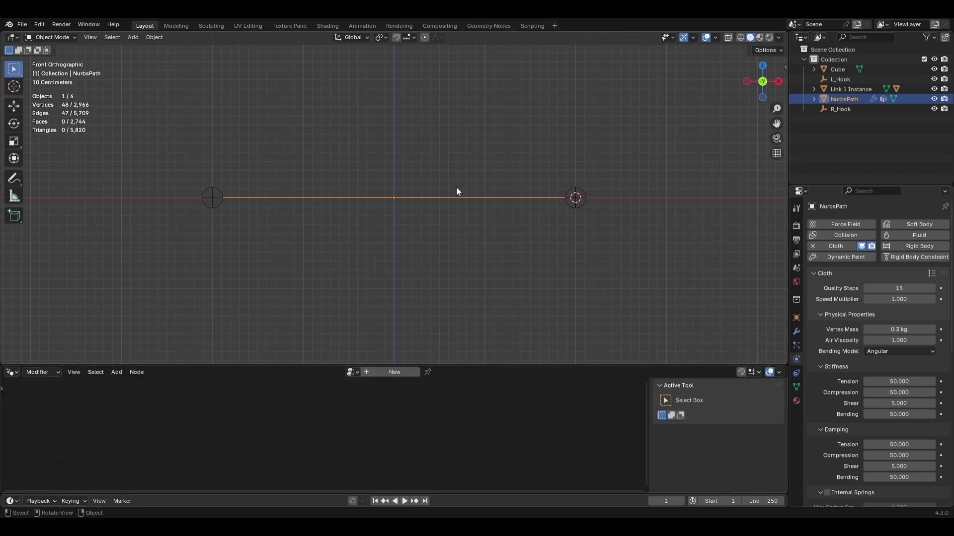
pyautogui.click(386, 373)
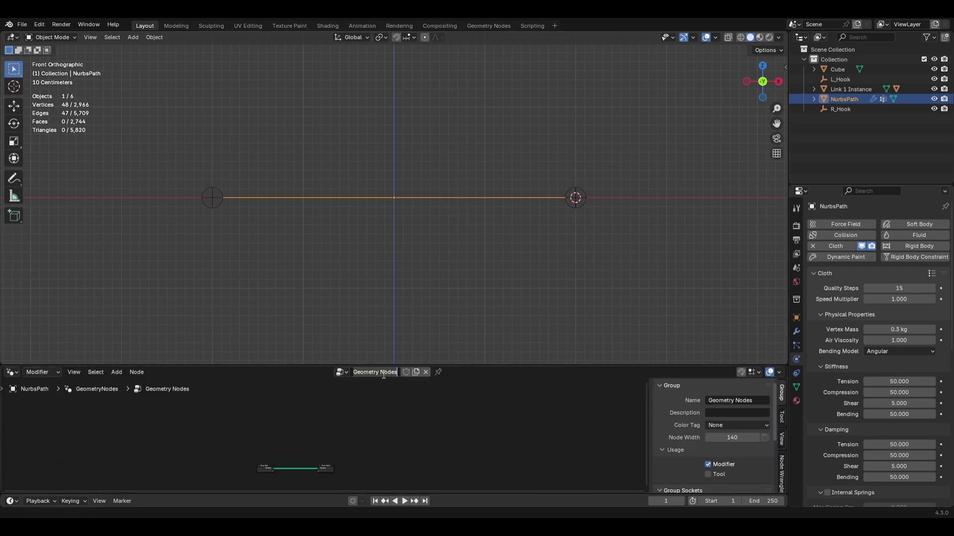
pyautogui.write('Necklace')
pyautogui.press('Return')
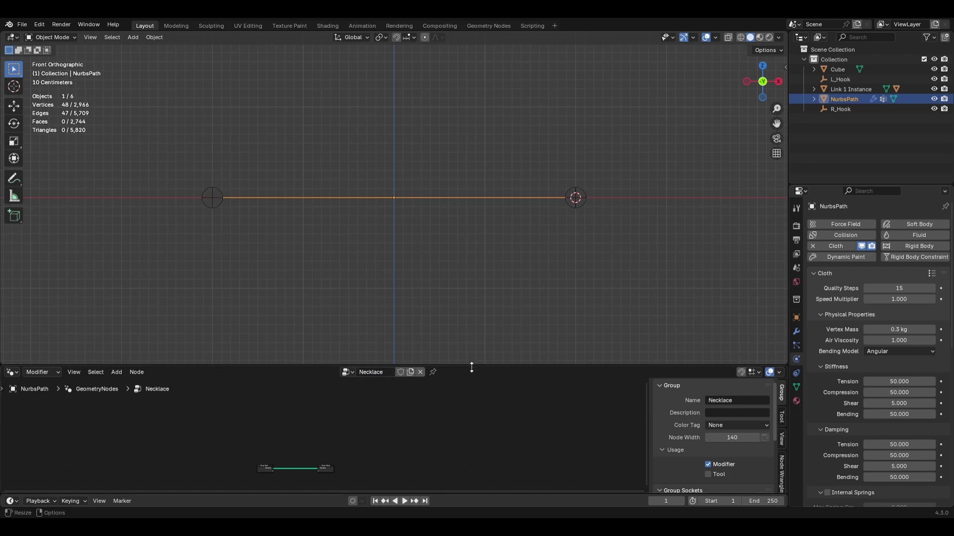
# - Enlarge the node editor and spread Group Input and Group Output apart
pyautogui.click(467, 303)
pyautogui.moveTo(472, 367); pyautogui.dragTo(472, 274)
pyautogui.press('n')
pyautogui.scroll(1, 378, 430)
pyautogui.moveTo(377, 431); pyautogui.dragTo(453, 353, button='middle')
pyautogui.scroll(5, 437, 377)
pyautogui.click(304, 386)
pyautogui.moveTo(304, 386); pyautogui.dragTo(180, 387)
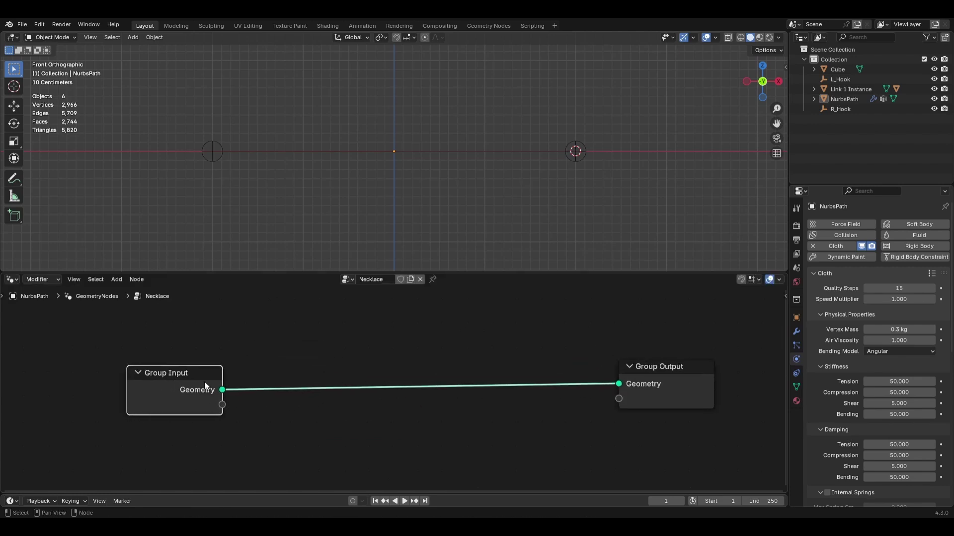
pyautogui.moveTo(672, 385); pyautogui.dragTo(705, 387)
pyautogui.moveTo(188, 411); pyautogui.dragTo(145, 397)
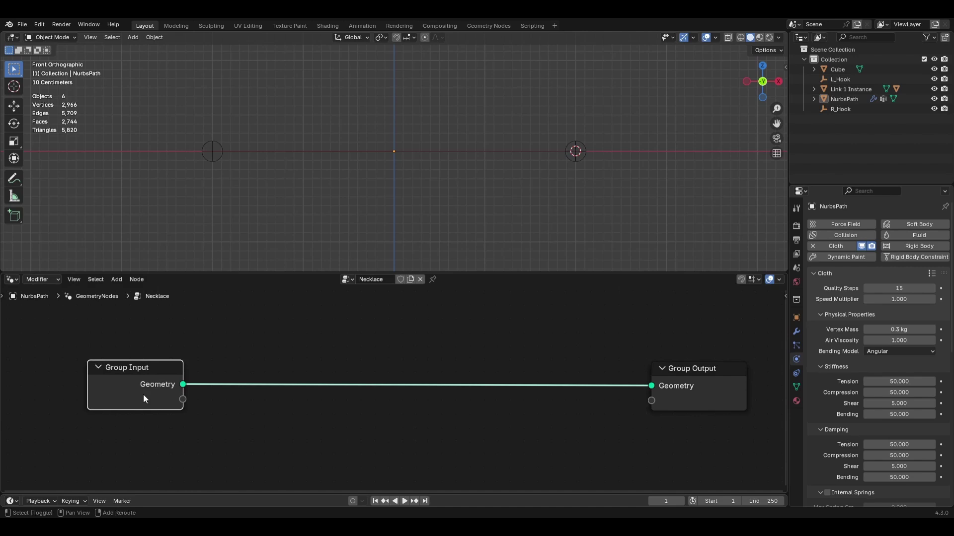
# - Insert Mesh to Curve and Instance on Points nodes between Group Input and Group Output
pyautogui.hotkey('shift', 'a')
pyautogui.write('cur')
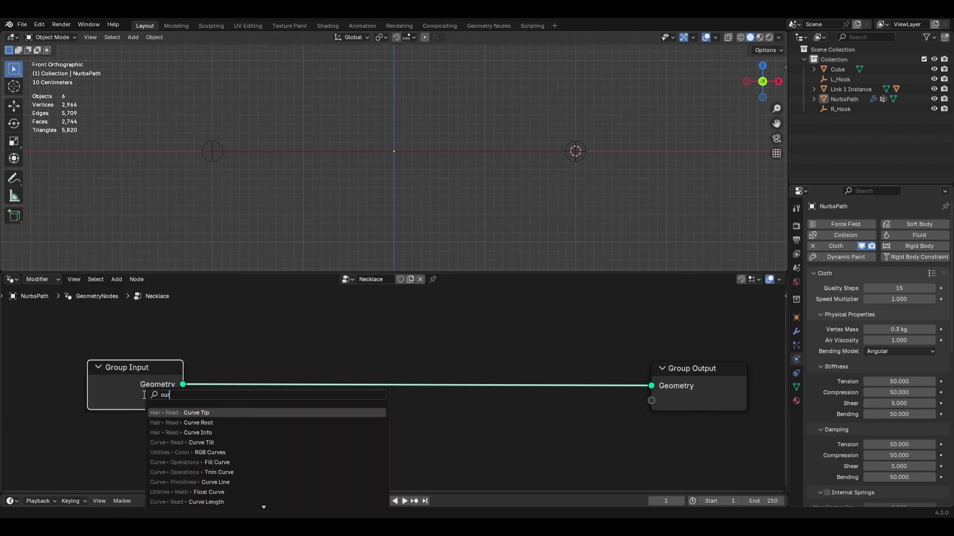
pyautogui.press('BackSpace')
pyautogui.press('BackSpace')
pyautogui.press('BackSpace')
pyautogui.write('mesh to u')
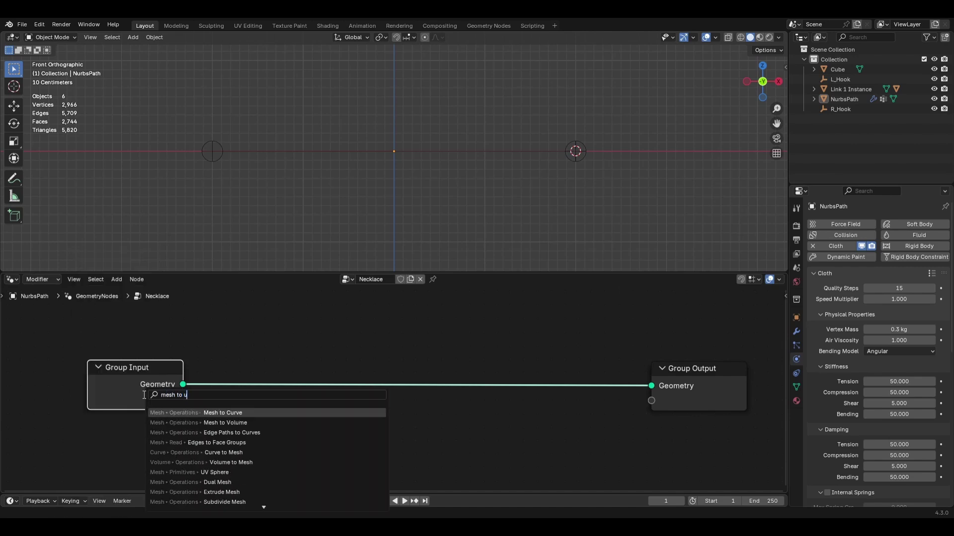
pyautogui.press('Return')
pyautogui.click(211, 361)
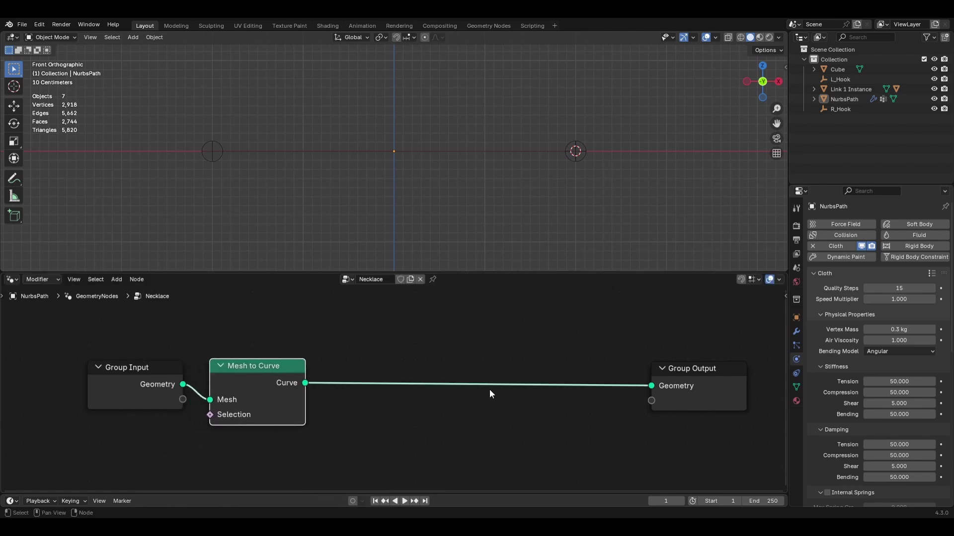
pyautogui.hotkey('shift', 'a')
pyautogui.write('instance on')
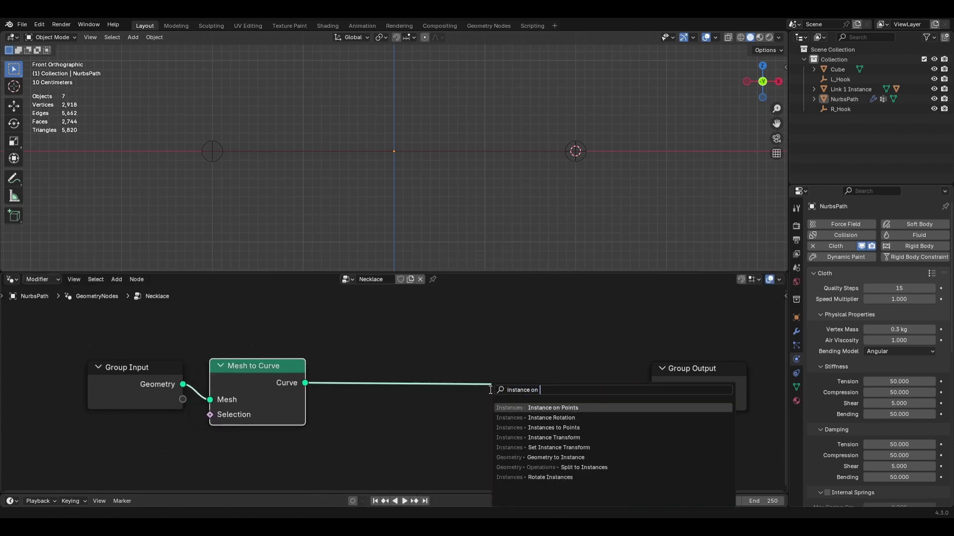
pyautogui.write(' points')
pyautogui.press('Return')
pyautogui.click(531, 370)
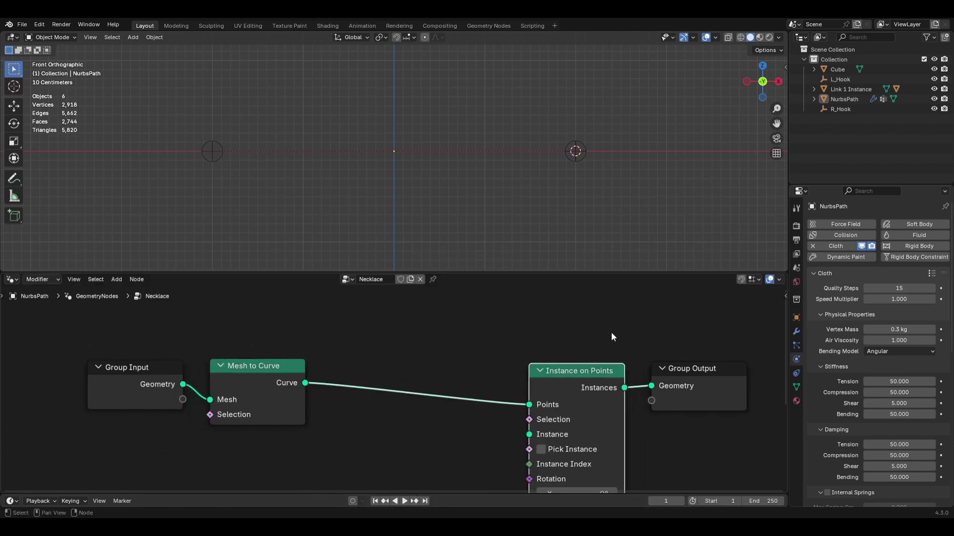
# - Add Link 1 Instance as an Object Info node, set As Instance, into the Instance socket
pyautogui.moveTo(858, 89); pyautogui.dragTo(359, 466)
pyautogui.moveTo(377, 409); pyautogui.dragTo(401, 315, button='middle')
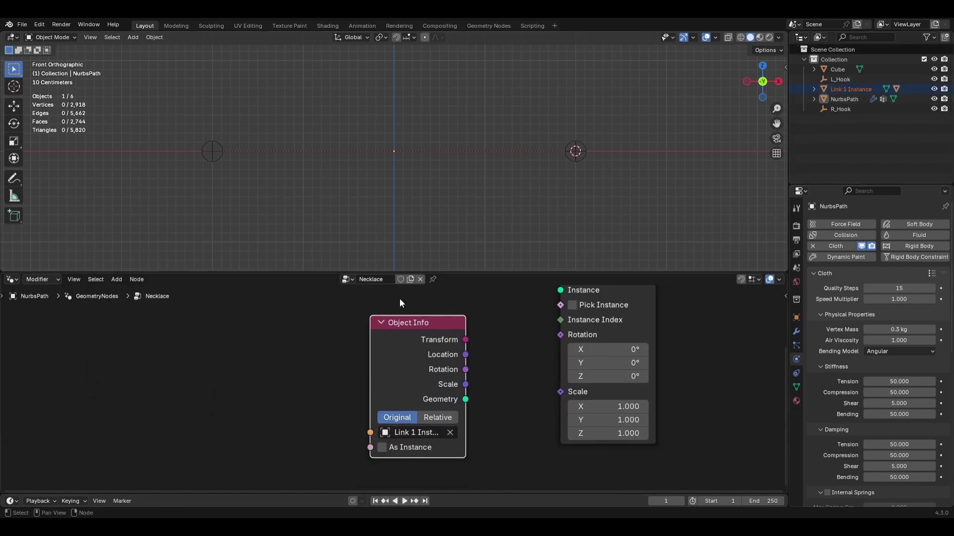
pyautogui.scroll(-1, 378, 439)
pyautogui.click(382, 439)
pyautogui.moveTo(397, 442); pyautogui.dragTo(376, 461, button='middle')
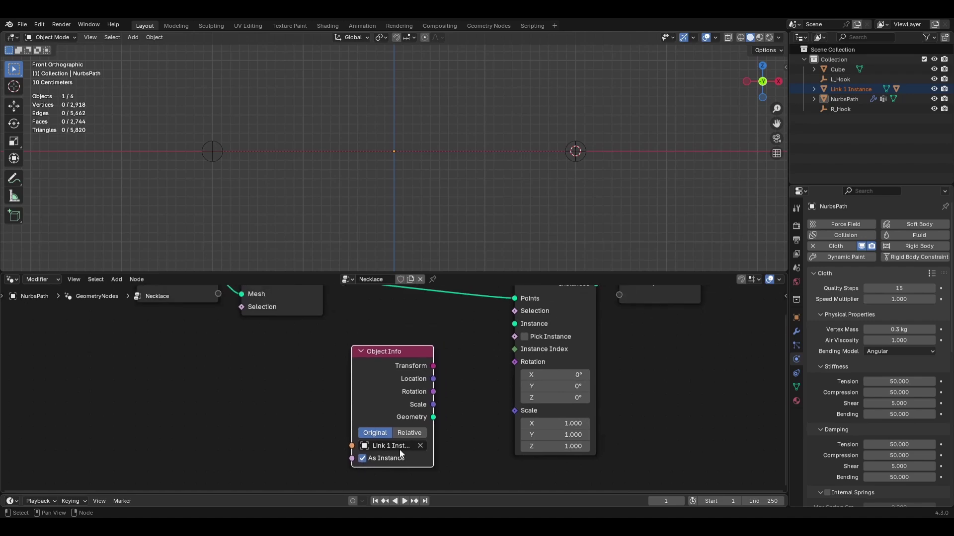
pyautogui.moveTo(434, 417); pyautogui.dragTo(502, 321)
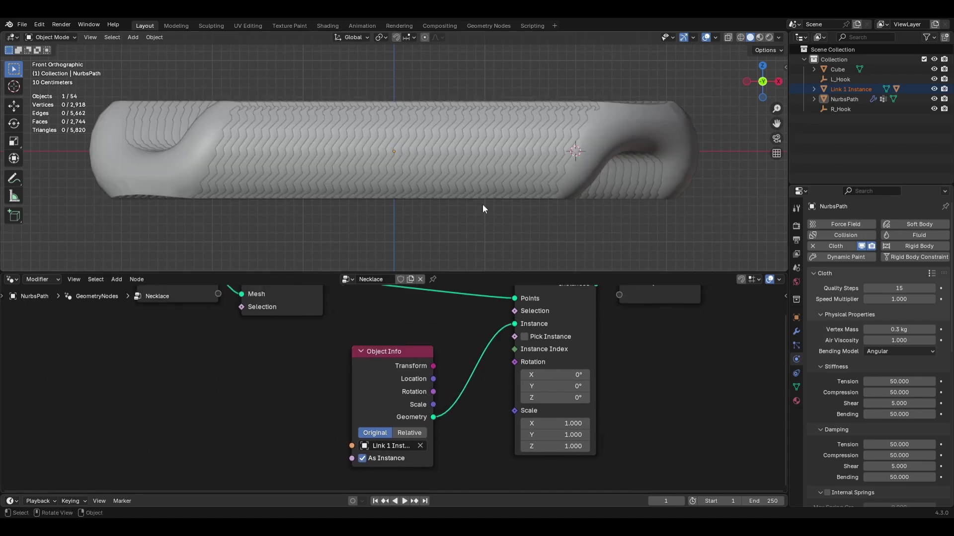
pyautogui.moveTo(482, 192); pyautogui.dragTo(481, 221, button='middle')
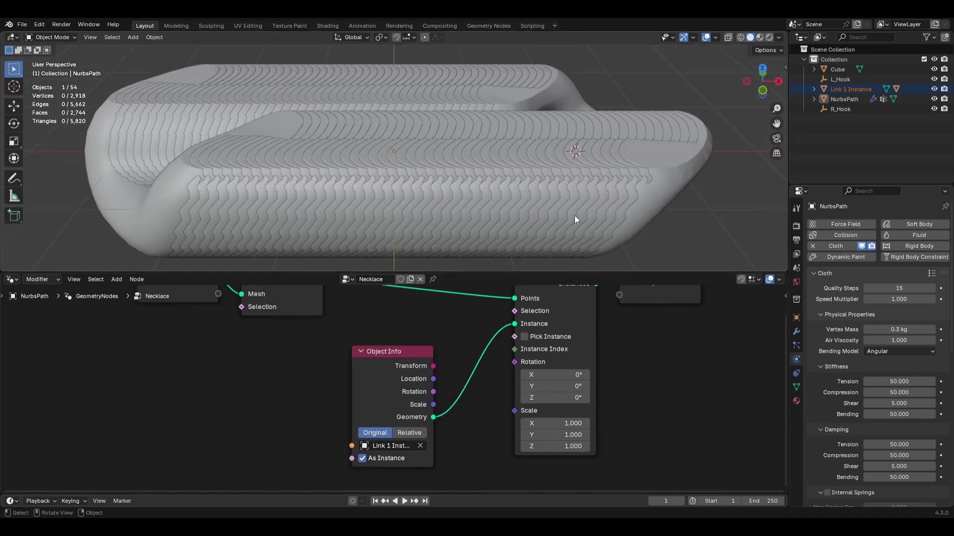
# - Shrink Link 1 Instance in three rounds, applying its scale after each
pyautogui.click(850, 89)
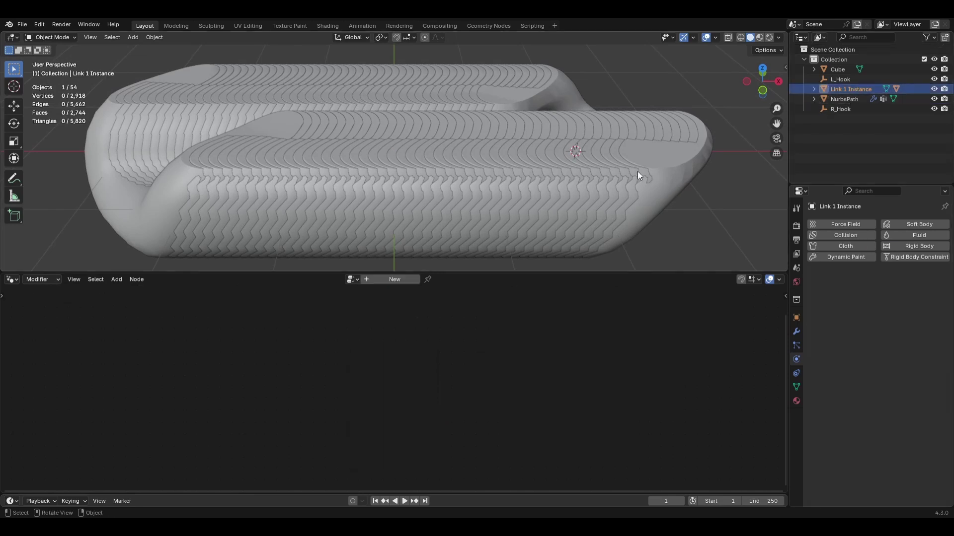
pyautogui.press('s')
pyautogui.click(454, 180)
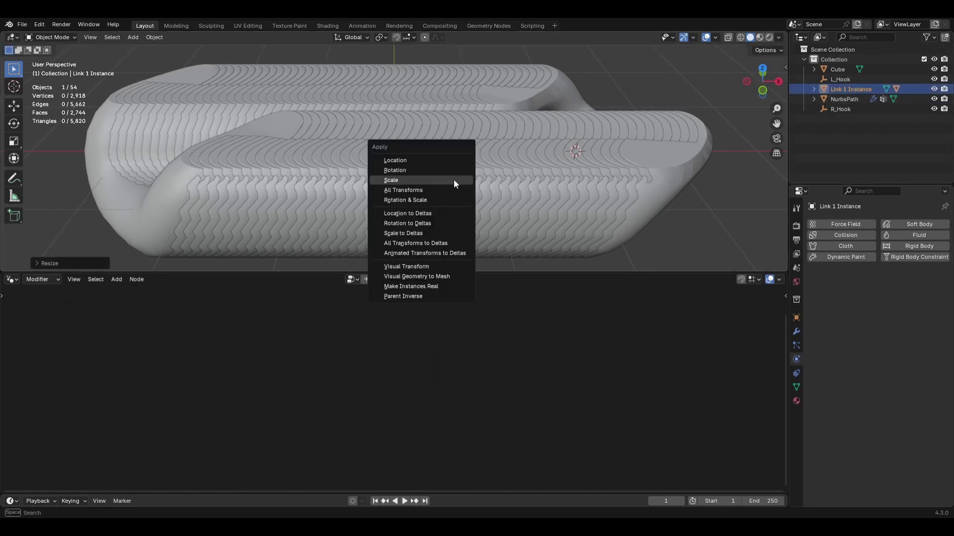
pyautogui.hotkey('ctrl', 'a')
pyautogui.click(448, 180)
pyautogui.press('s')
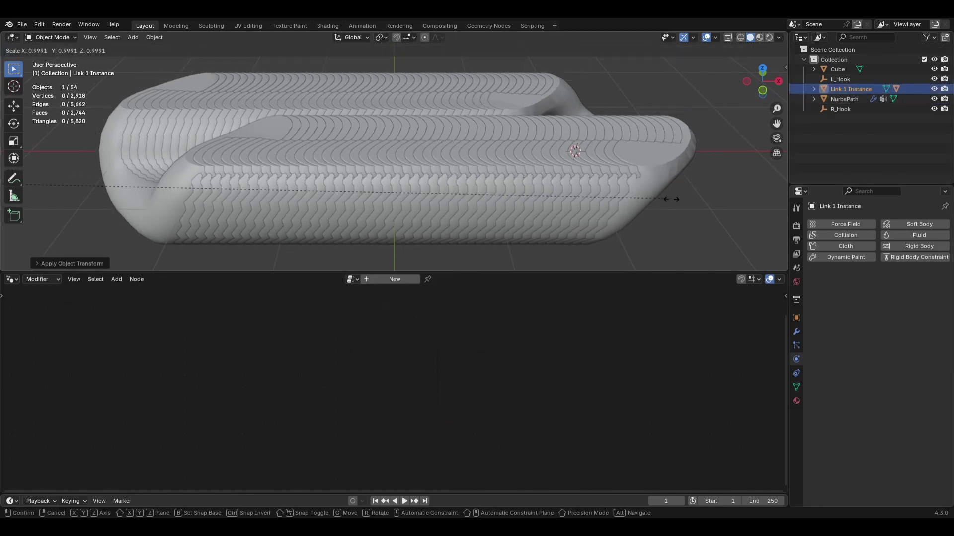
pyautogui.click(285, 188)
pyautogui.hotkey('ctrl', 'a')
pyautogui.click(286, 189)
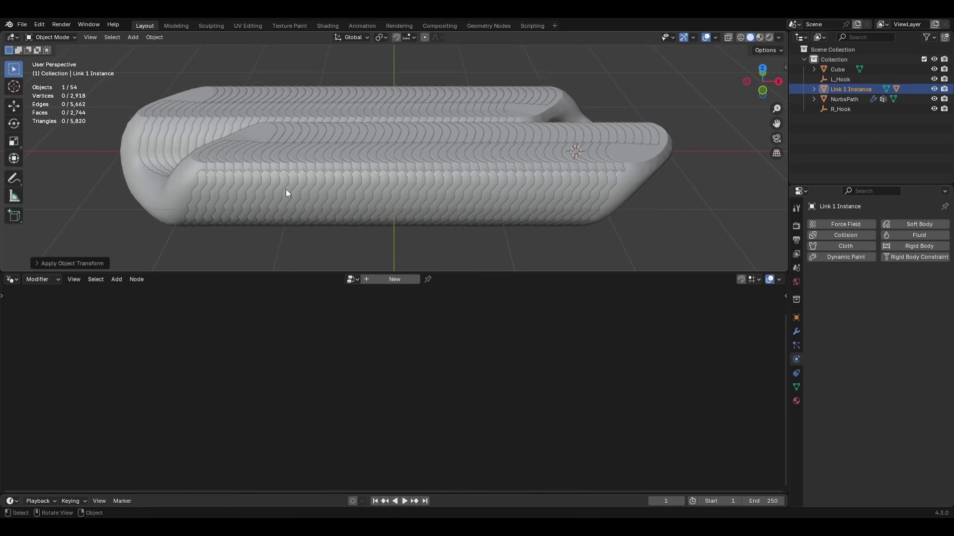
pyautogui.scroll(-5, 300, 192)
pyautogui.scroll(-3, 299, 191)
pyautogui.press('s')
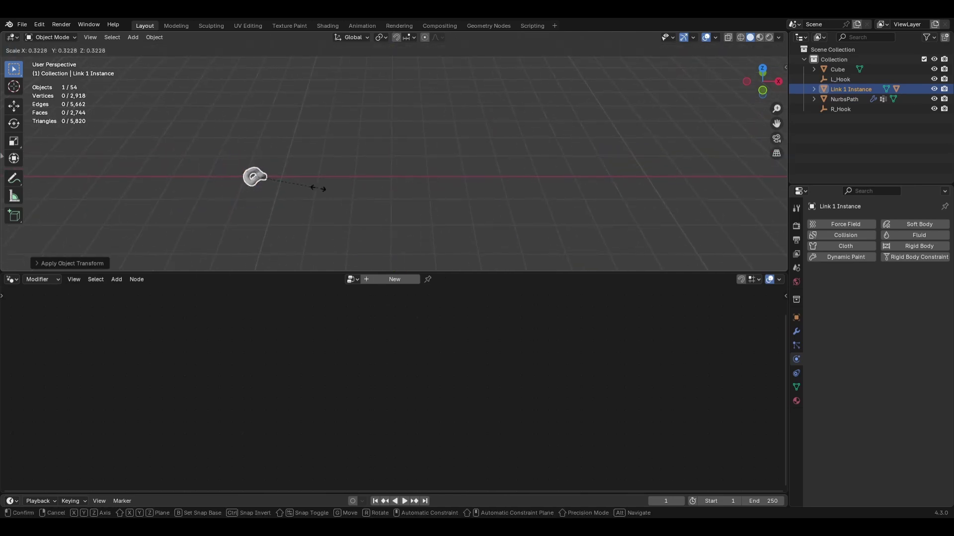
pyautogui.click(275, 184)
pyautogui.hotkey('ctrl', 'a')
pyautogui.click(274, 183)
# - Inspect the chain of small links, ending in the front orthographic view
pyautogui.scroll(8, 318, 193)
pyautogui.moveTo(382, 146); pyautogui.dragTo(443, 146, button='middle')
pyautogui.moveTo(421, 186); pyautogui.dragTo(423, 230, button='middle')
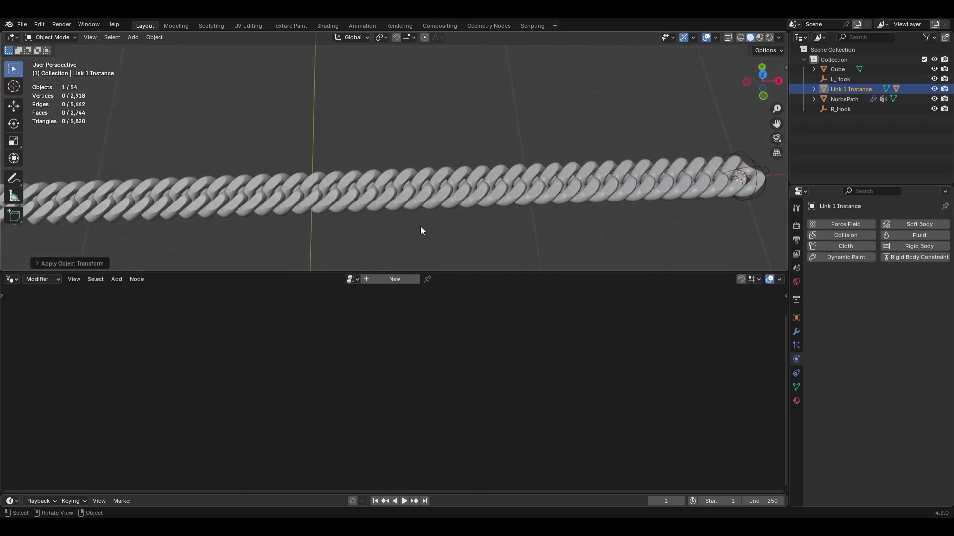
pyautogui.press('KP_1')
pyautogui.scroll(-3, 428, 178)
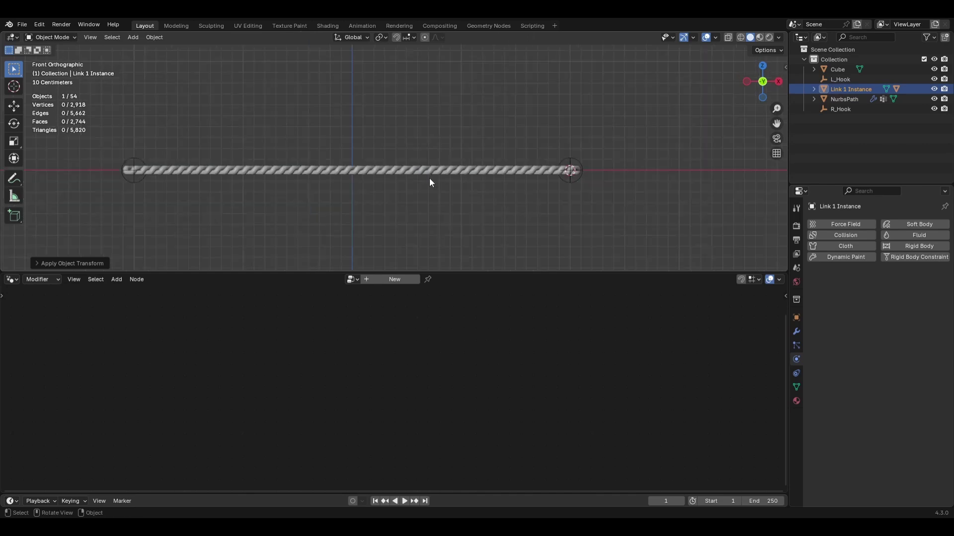
# - Play the cloth simulation, stop at frame 178, and view the chain sagging between its ends
pyautogui.press('space')
pyautogui.moveTo(430, 182); pyautogui.dragTo(480, 253, button='middle')
pyautogui.scroll(3, 276, 219)
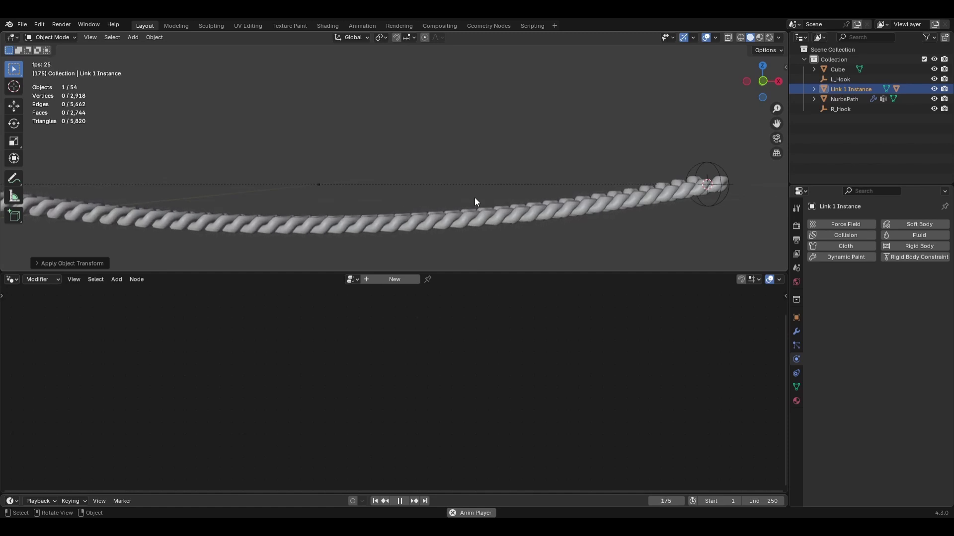
pyautogui.press('space')
pyautogui.scroll(-4, 475, 198)
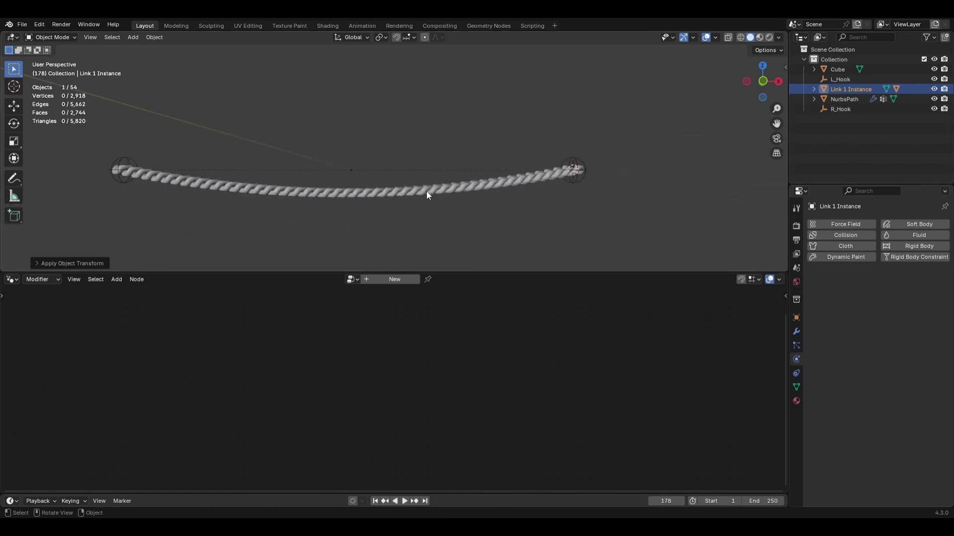
pyautogui.moveTo(424, 191); pyautogui.dragTo(423, 216, button='middle')
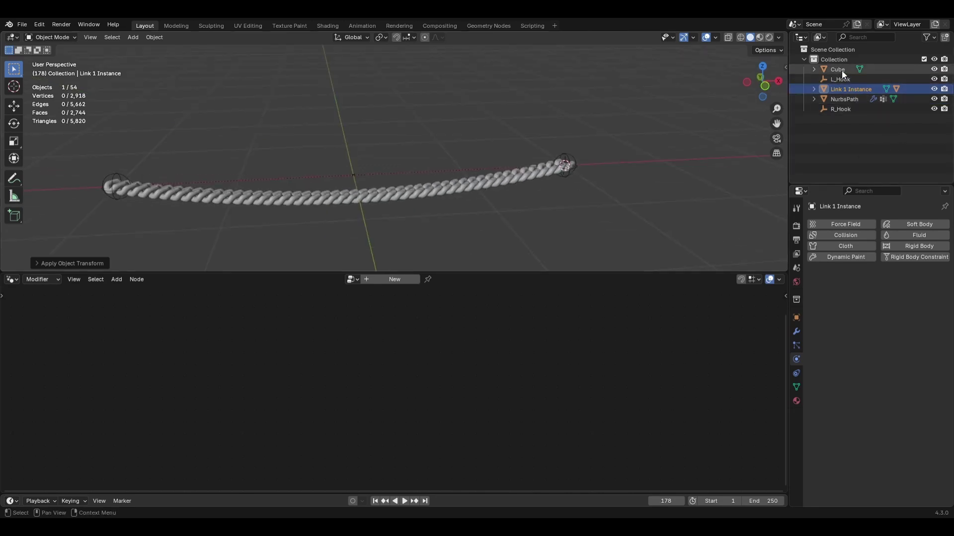
# - Rename the NurbsPath object to 'Chain Path'
pyautogui.click(847, 99)
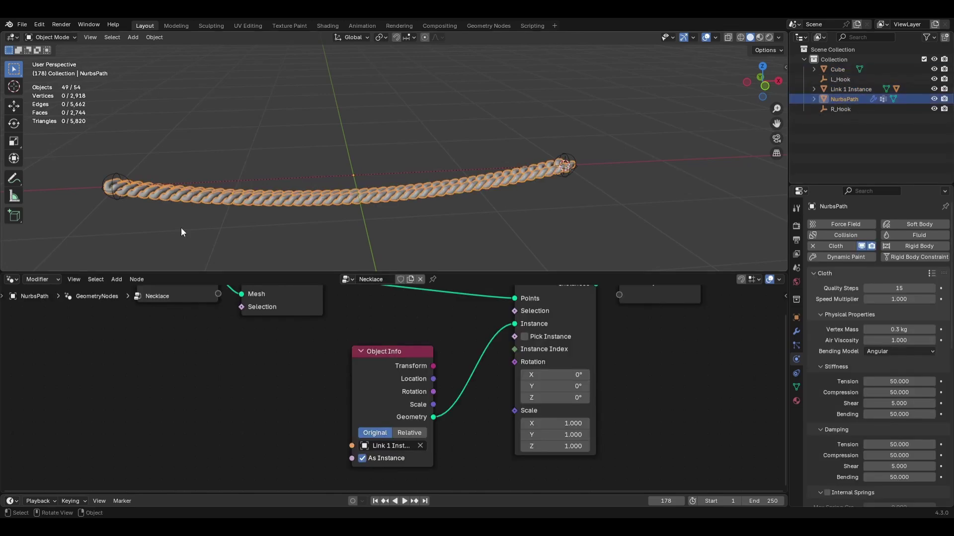
pyautogui.doubleClick(845, 99)
pyautogui.write('Chain Path')
pyautogui.press('Return')
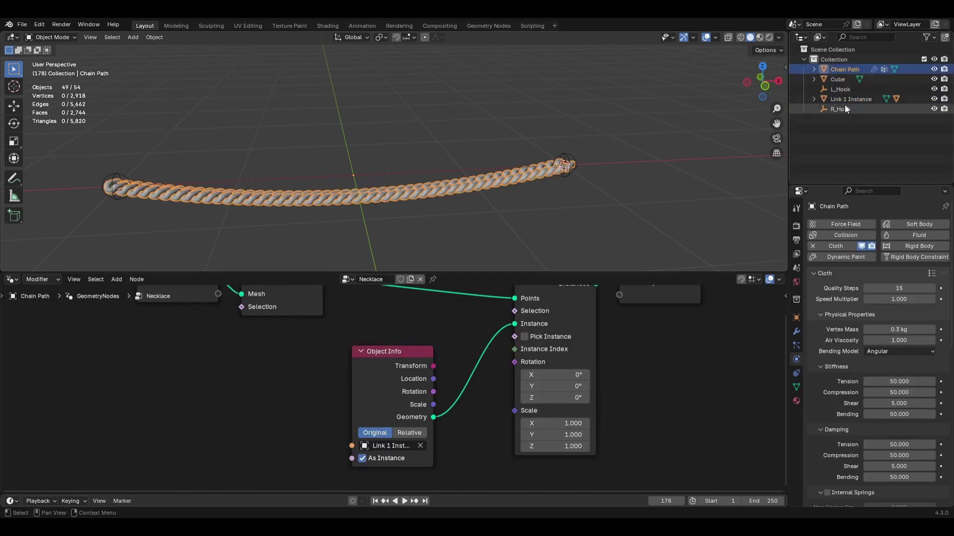
pyautogui.press('KP_1')
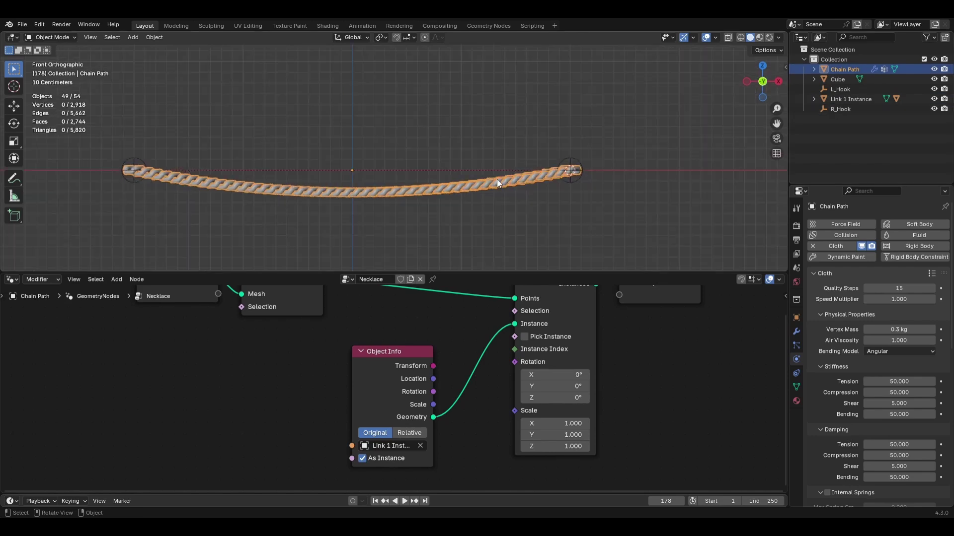
# - Move the Object Info and Mesh to Curve nodes, trying an 'align' node search from Rotation
pyautogui.moveTo(385, 371); pyautogui.dragTo(258, 365)
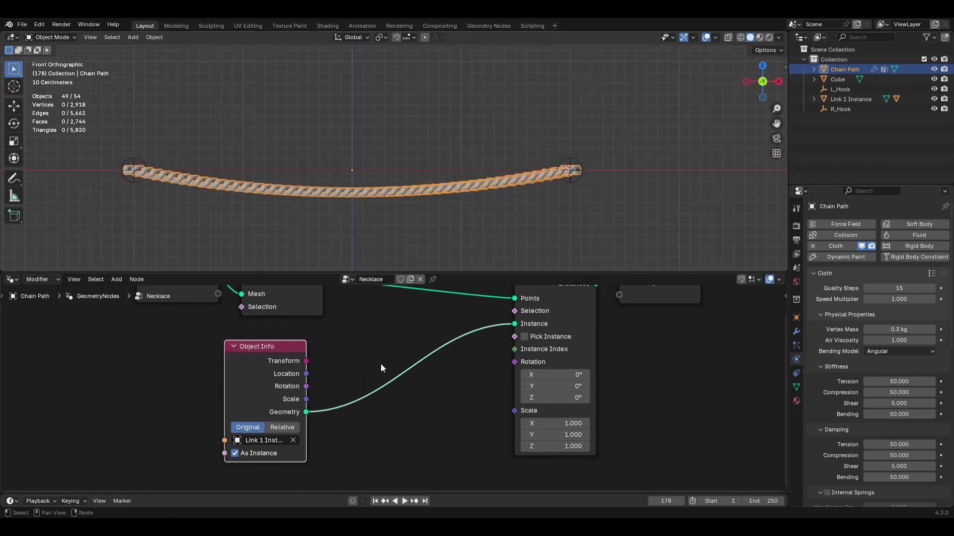
pyautogui.moveTo(294, 347); pyautogui.dragTo(366, 421, button='middle')
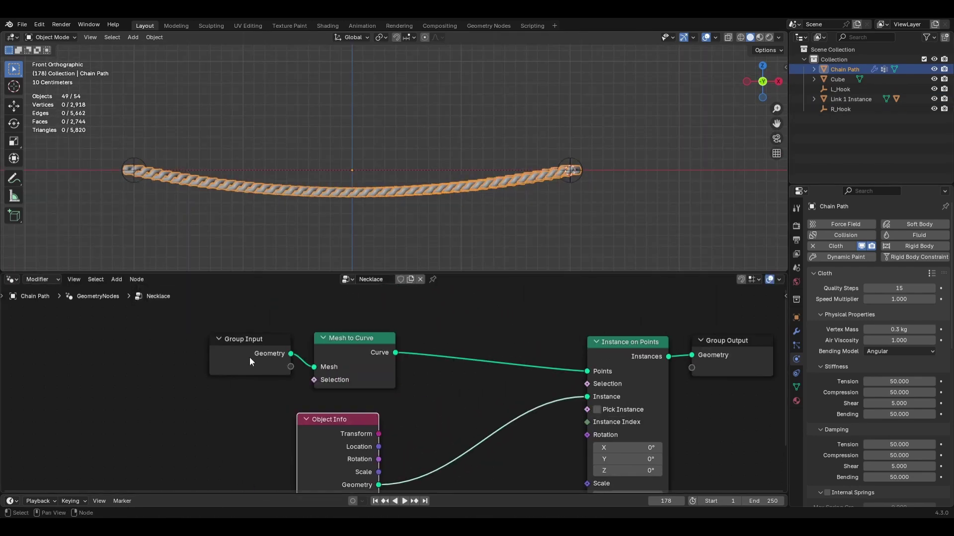
pyautogui.moveTo(179, 332); pyautogui.dragTo(353, 351)
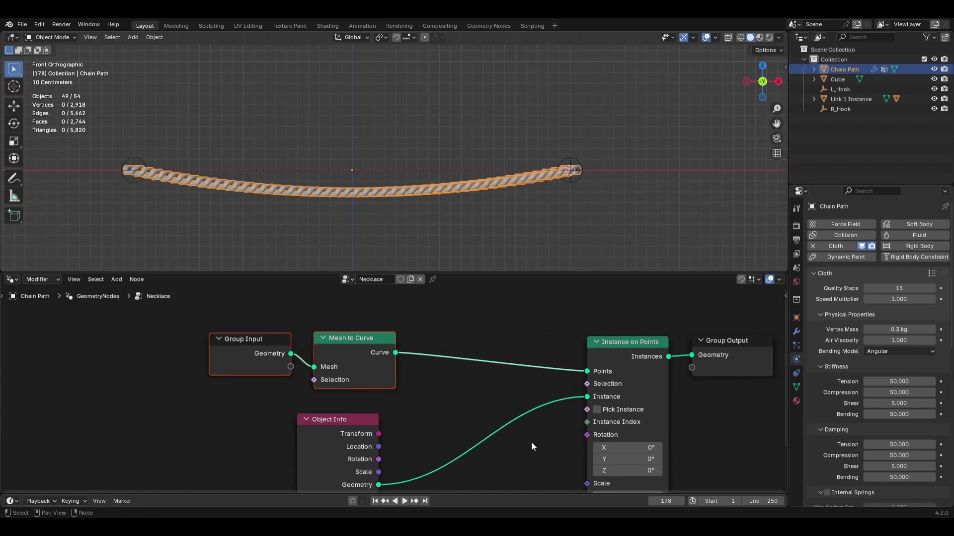
pyautogui.moveTo(373, 449); pyautogui.dragTo(391, 433)
pyautogui.moveTo(368, 373); pyautogui.dragTo(367, 363)
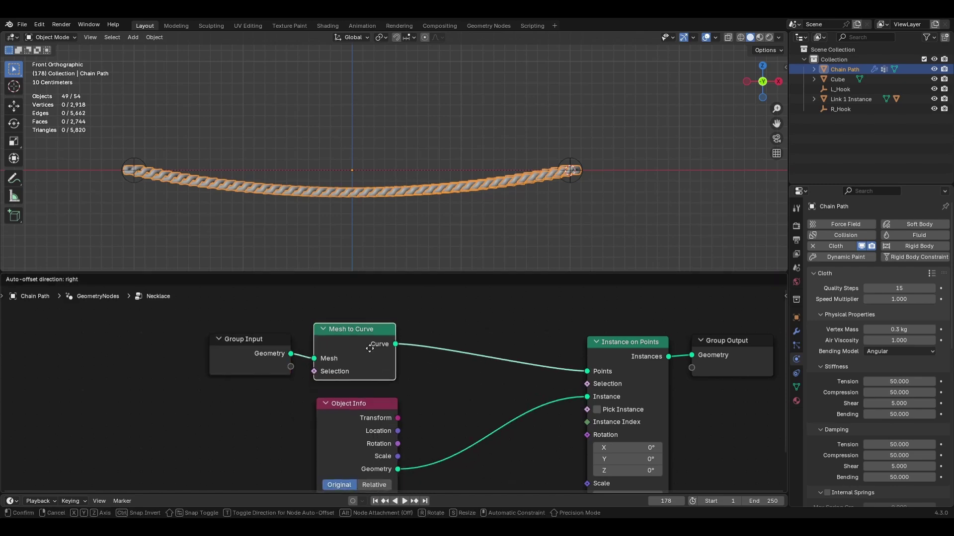
pyautogui.moveTo(588, 434); pyautogui.dragTo(559, 461)
pyautogui.write('align')
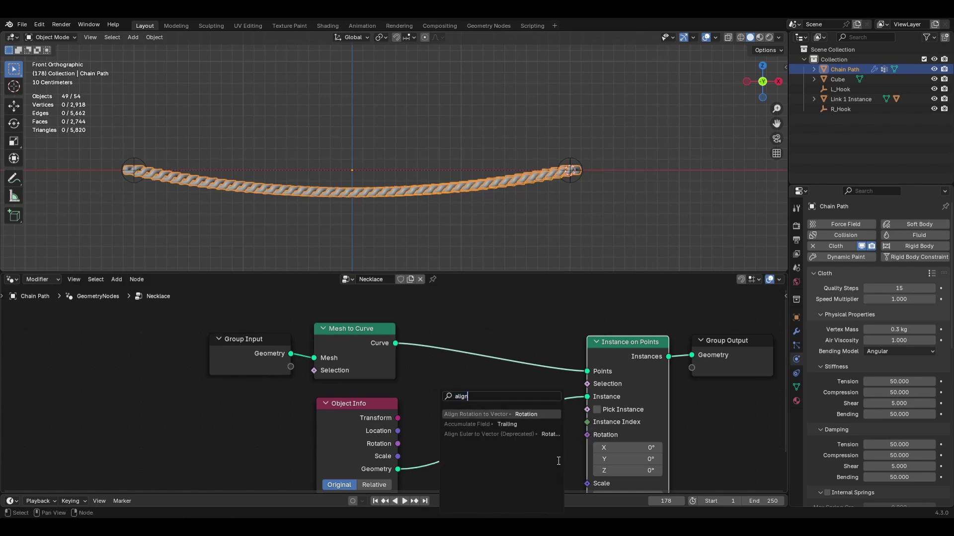
pyautogui.press('Escape')
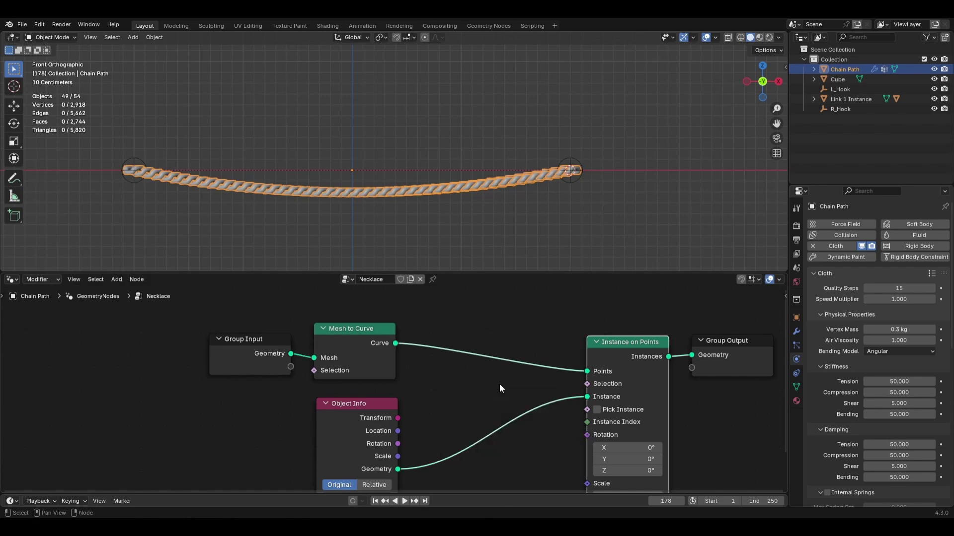
# - Spread out Group Input, Object Info, Group Output and Instance on Points, leaving room around Rotation
pyautogui.moveTo(355, 329); pyautogui.dragTo(360, 311)
pyautogui.moveTo(287, 338); pyautogui.dragTo(290, 318)
pyautogui.moveTo(376, 409); pyautogui.dragTo(386, 369, button='middle')
pyautogui.moveTo(386, 370); pyautogui.dragTo(390, 343)
pyautogui.moveTo(292, 305); pyautogui.dragTo(299, 315)
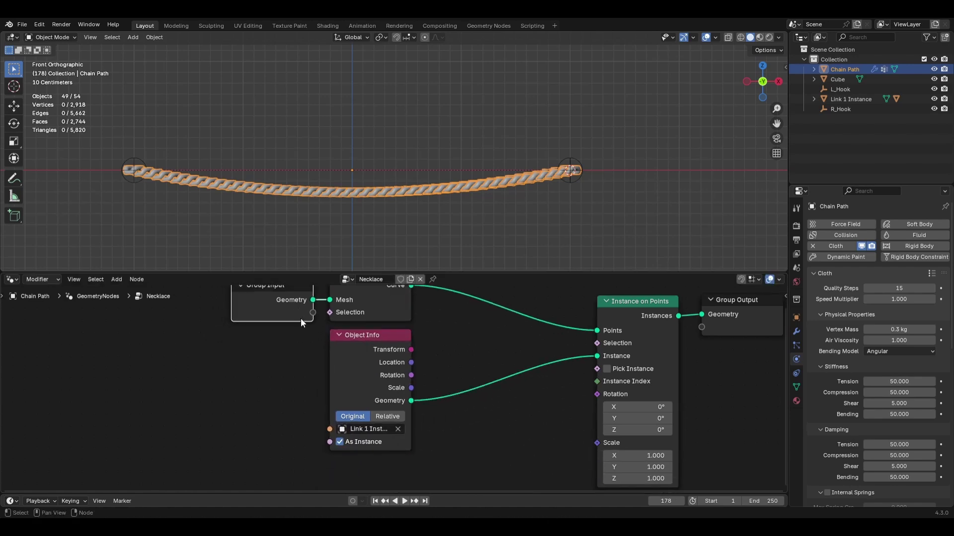
pyautogui.moveTo(655, 326); pyautogui.dragTo(471, 336, button='middle')
pyautogui.moveTo(552, 312); pyautogui.dragTo(684, 312)
pyautogui.moveTo(416, 333); pyautogui.dragTo(480, 319)
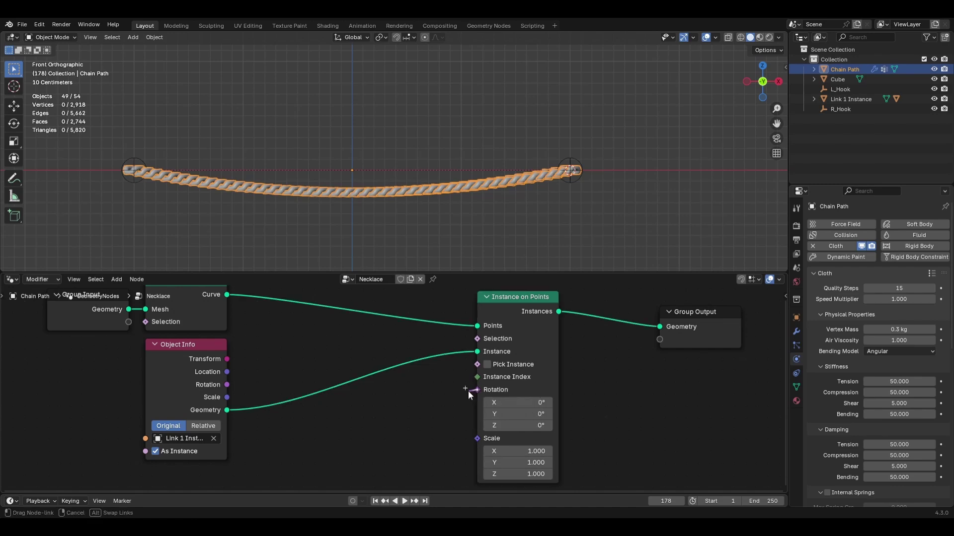
pyautogui.moveTo(455, 395); pyautogui.dragTo(420, 414)
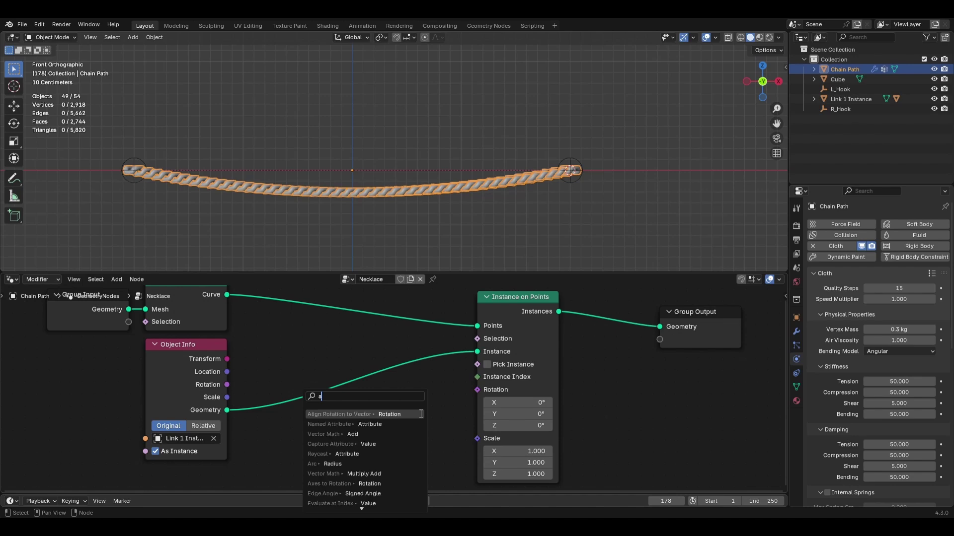
# - Drive the instance Rotation with an Axes to Rotation node, using Normal as Primary Axis
pyautogui.write('xe')
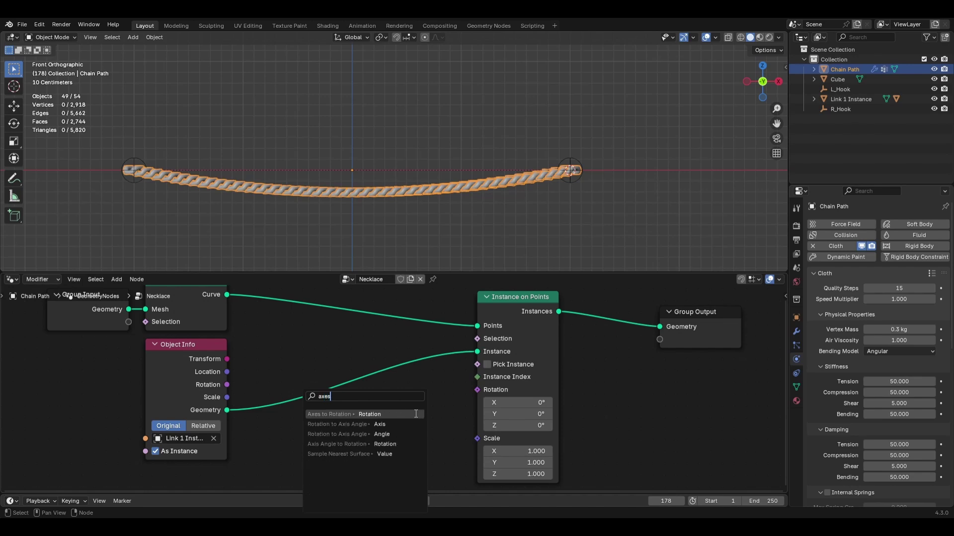
pyautogui.write('s')
pyautogui.click(414, 414)
pyautogui.click(411, 417)
pyautogui.moveTo(410, 416); pyautogui.dragTo(459, 364, button='middle')
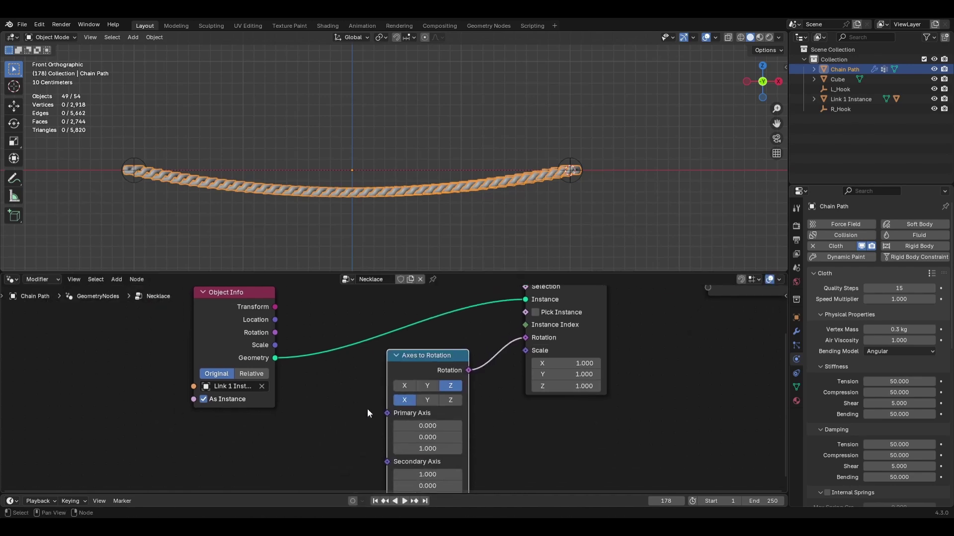
pyautogui.moveTo(387, 413); pyautogui.dragTo(344, 437)
pyautogui.write('normal')
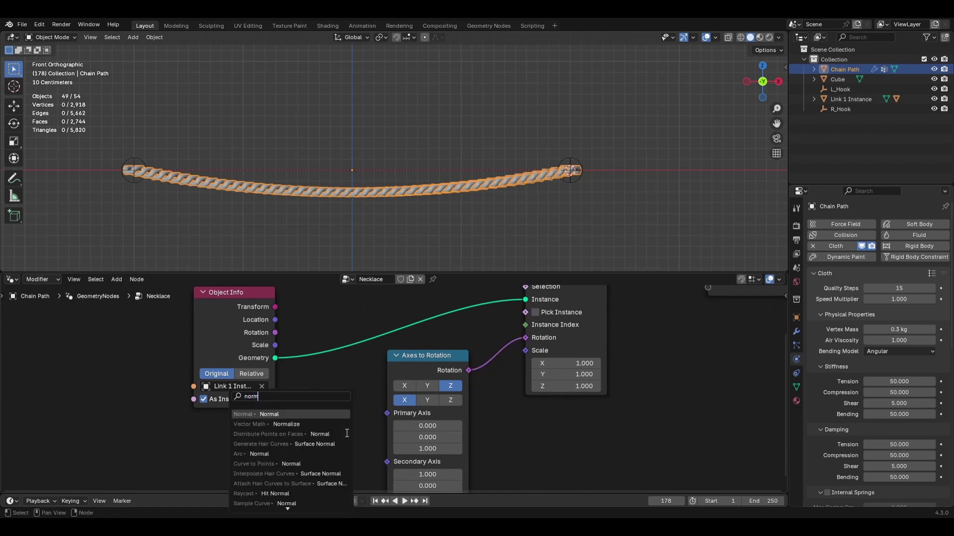
pyautogui.press('Return')
pyautogui.click(372, 403)
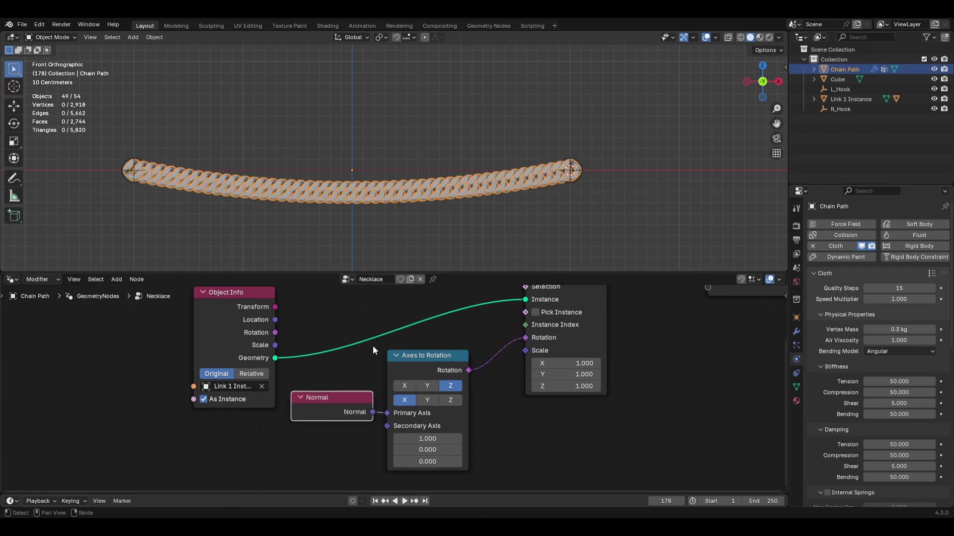
pyautogui.moveTo(372, 224); pyautogui.dragTo(341, 205, button='middle')
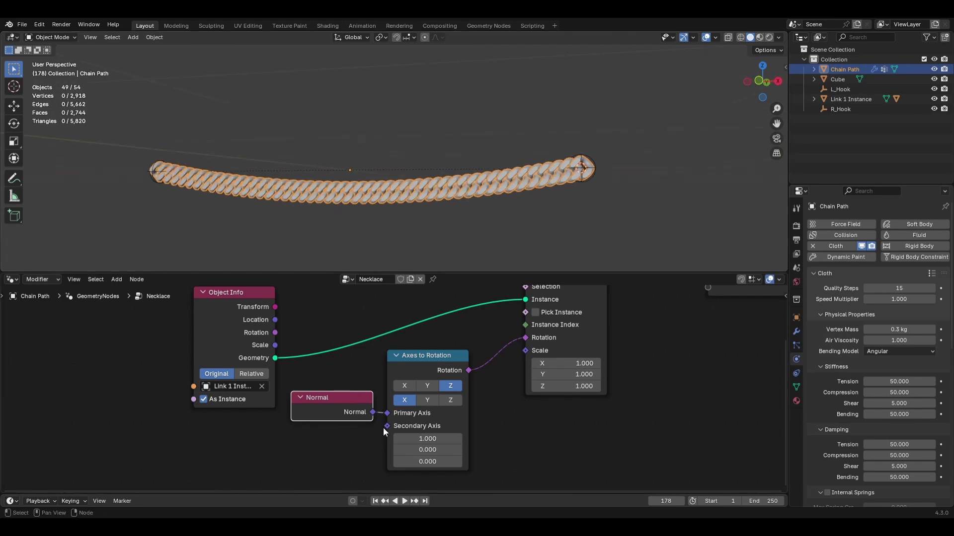
# - Connect a Curve Tangent node to Secondary Axis and frame the chain from the front
pyautogui.moveTo(387, 426); pyautogui.dragTo(318, 397)
pyautogui.write('cur')
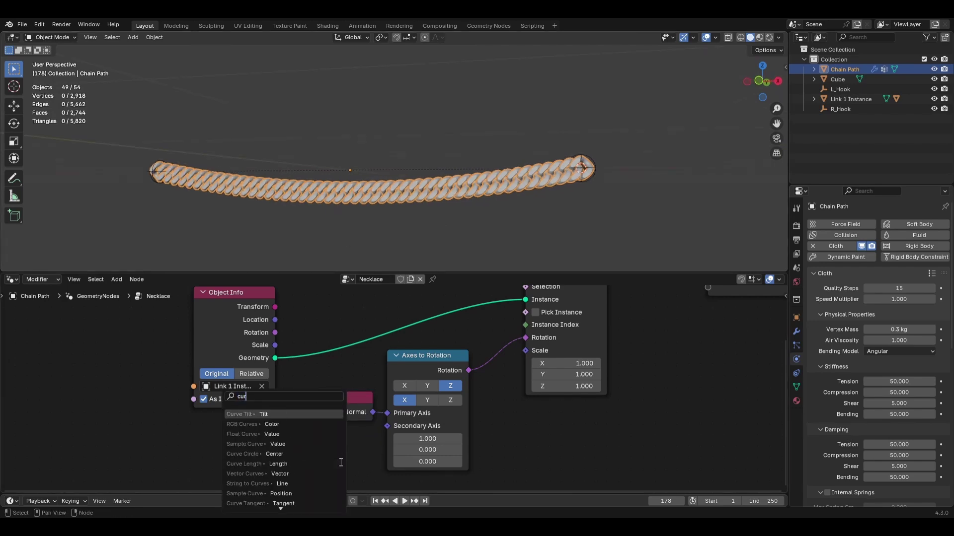
pyautogui.write('ve t')
pyautogui.press('Down')
pyautogui.press('Return')
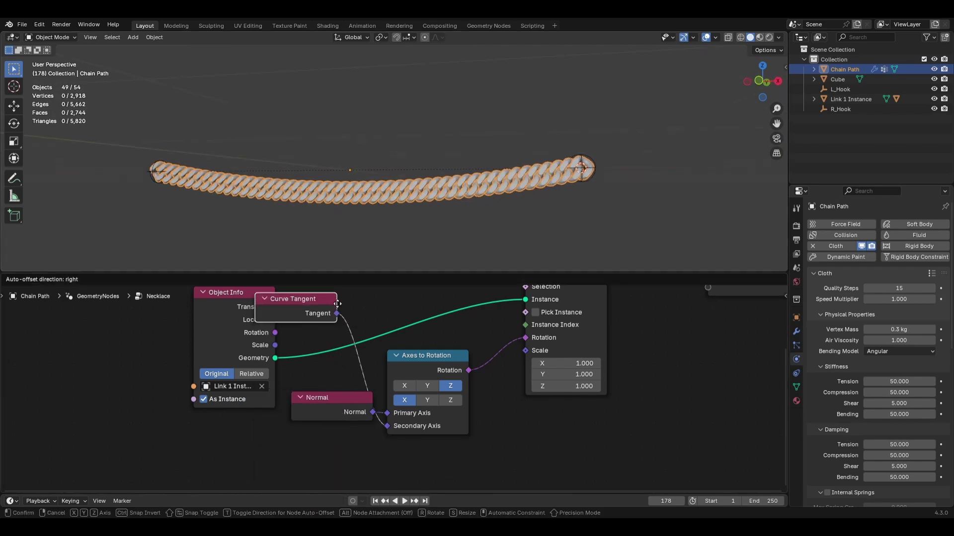
pyautogui.click(376, 423)
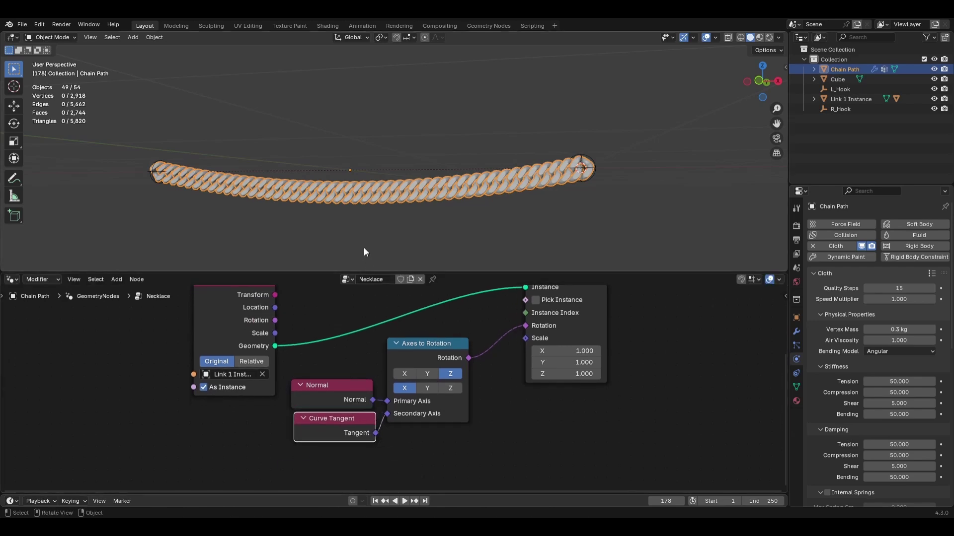
pyautogui.scroll(-3, 364, 248)
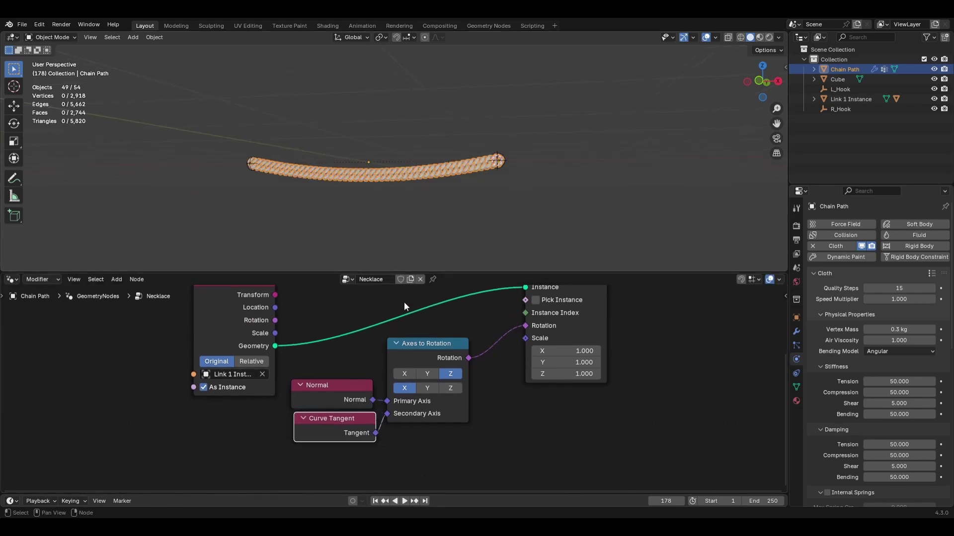
pyautogui.press('KP_1')
pyautogui.press('KP_Decimal')
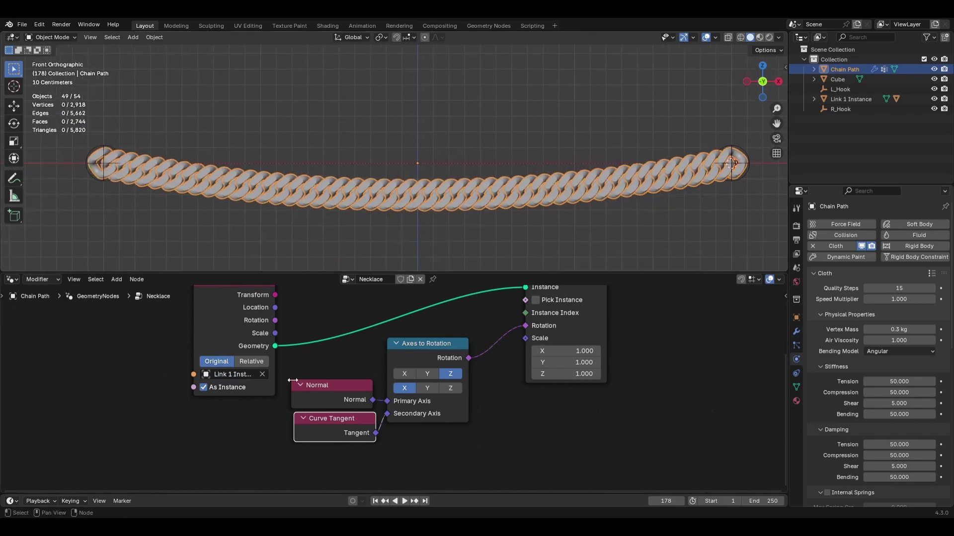
# - Disconnect the Normal, Curve Tangent and Axes to Rotation nodes and move them left
pyautogui.moveTo(315, 371); pyautogui.dragTo(464, 451)
pyautogui.moveTo(519, 327); pyautogui.dragTo(411, 362)
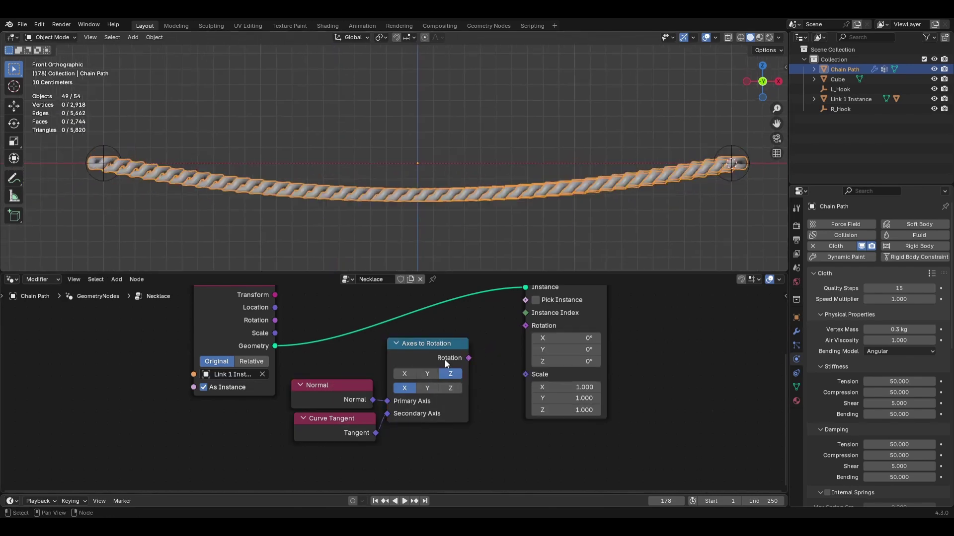
pyautogui.moveTo(401, 414); pyautogui.dragTo(45, 409)
# - Feed Rotation from an Align Rotation to Vector node driven by Normal, then play the animation
pyautogui.moveTo(528, 327); pyautogui.dragTo(489, 357)
pyautogui.write('align')
pyautogui.press('Return')
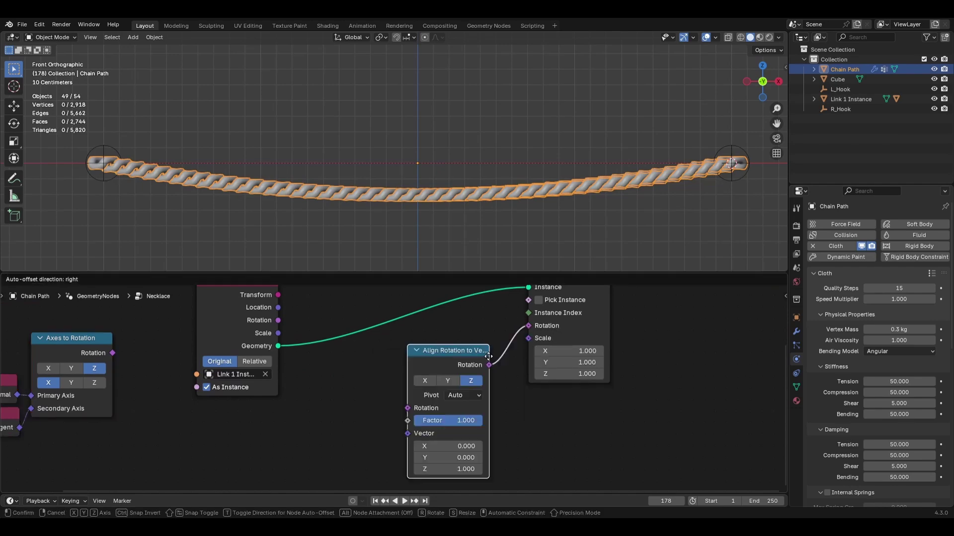
pyautogui.click(489, 357)
pyautogui.moveTo(376, 448); pyautogui.dragTo(376, 449)
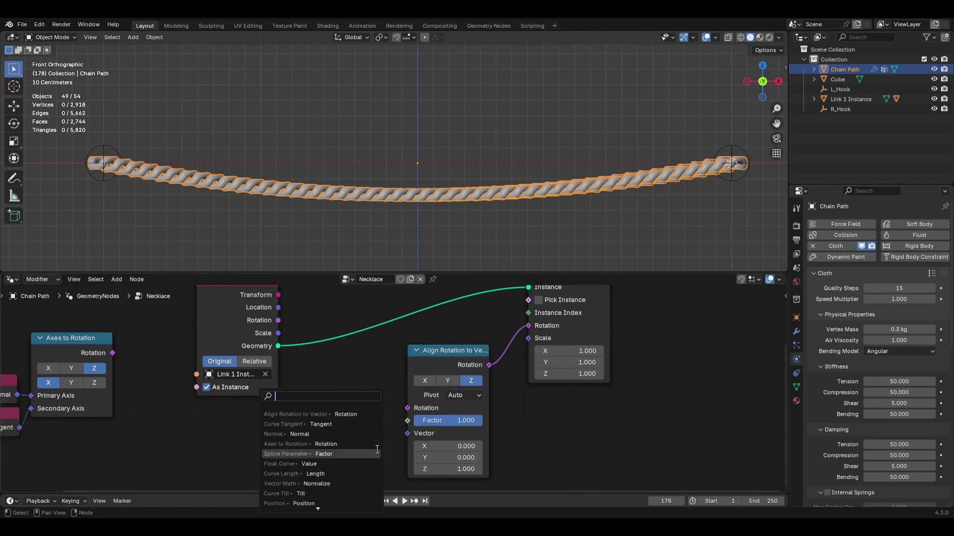
pyautogui.write('normal')
pyautogui.press('Return')
pyautogui.click(379, 446)
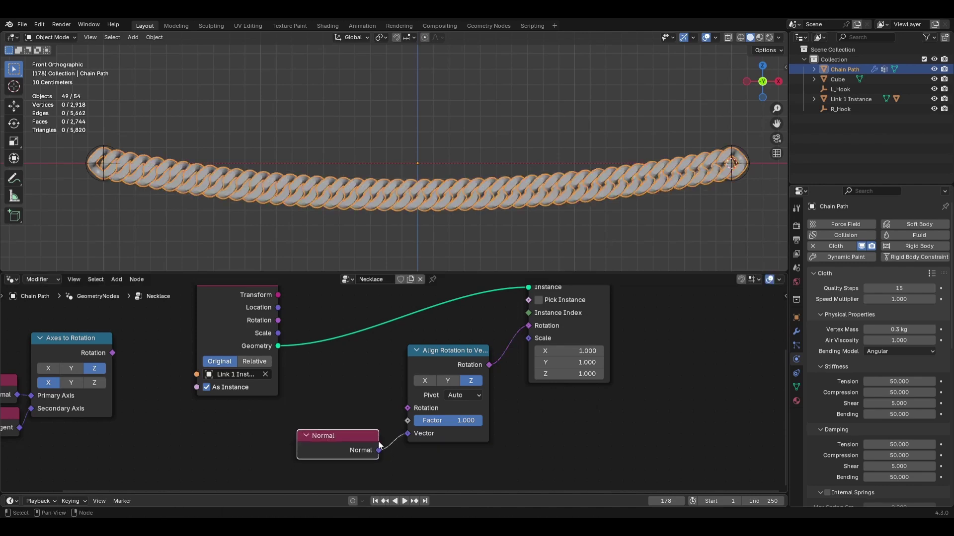
pyautogui.press('space')
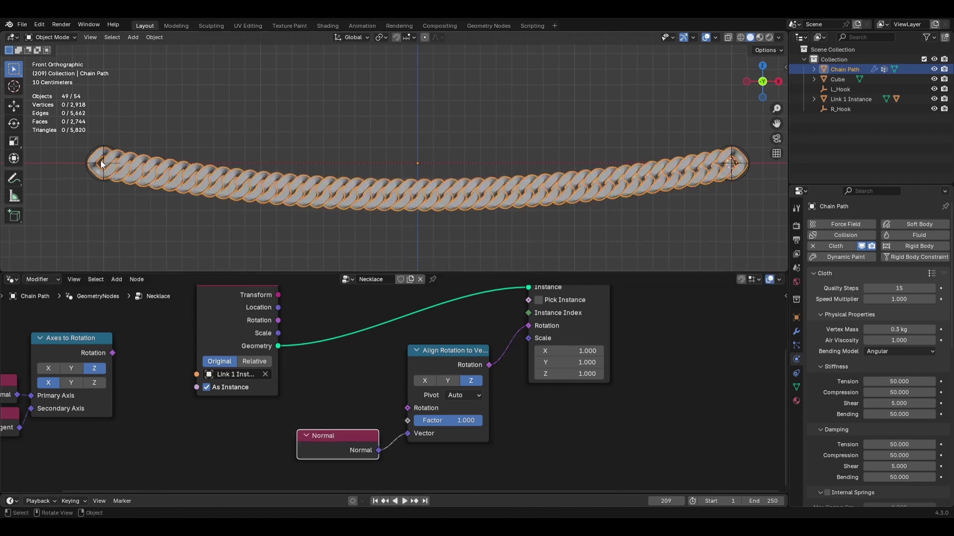
# - Drag L_Hook sideways during playback, then stop and rewind to frame 1
pyautogui.click(102, 157)
pyautogui.press('space')
pyautogui.press('g')
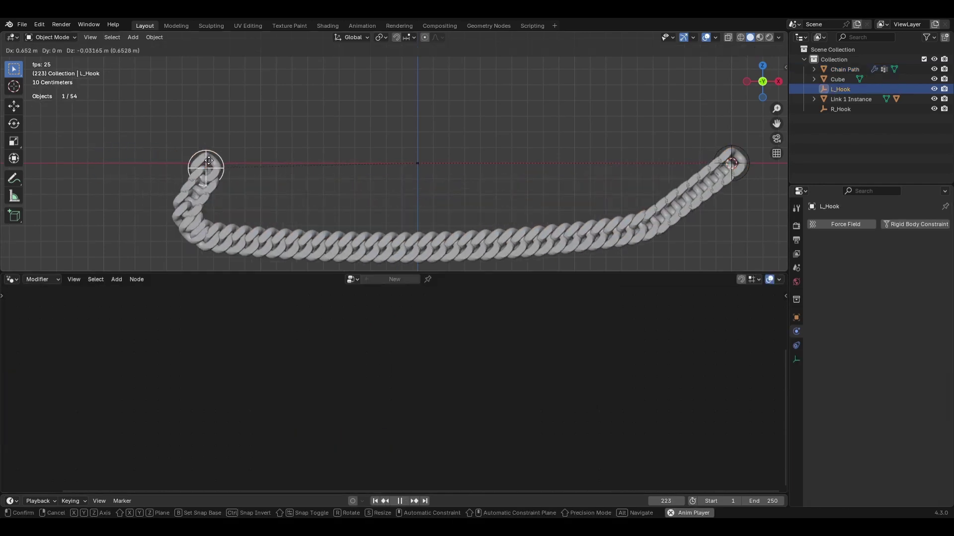
pyautogui.click(344, 164)
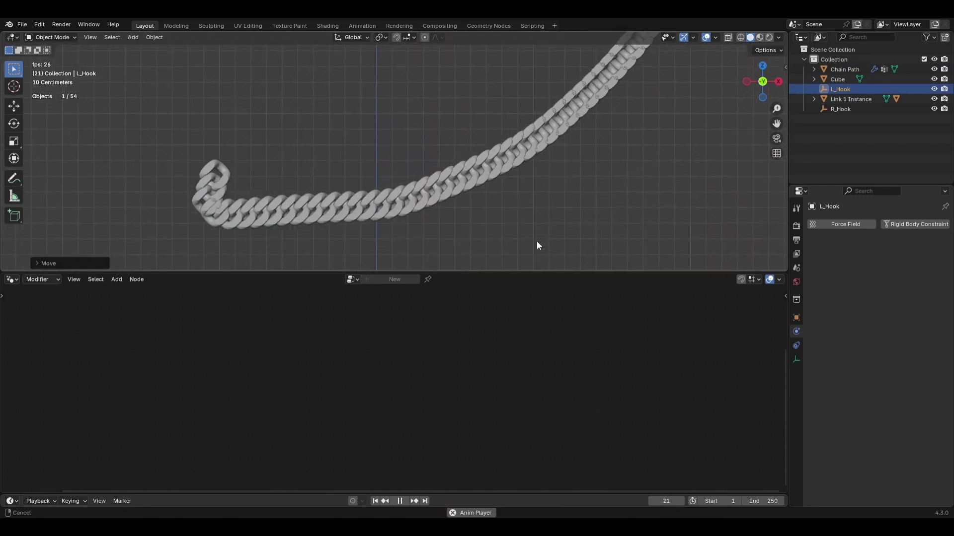
pyautogui.press('space')
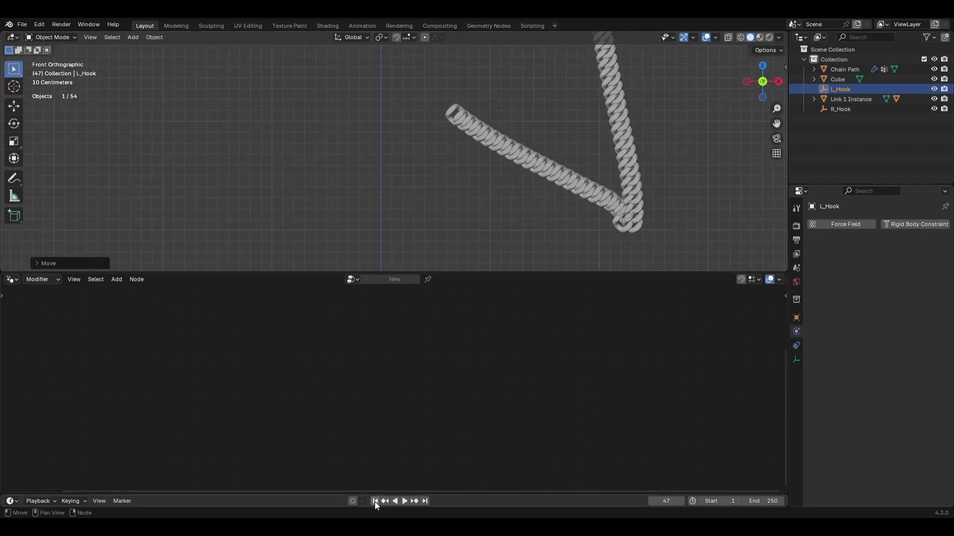
pyautogui.click(376, 500)
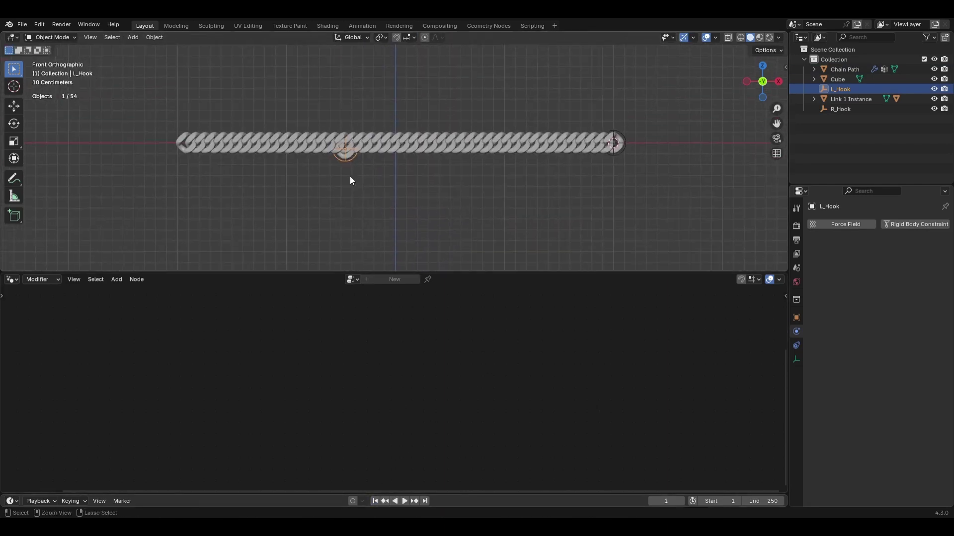
# - Replay the chain sag from frame 1, cancelling a mid-playback hook move
pyautogui.press('space')
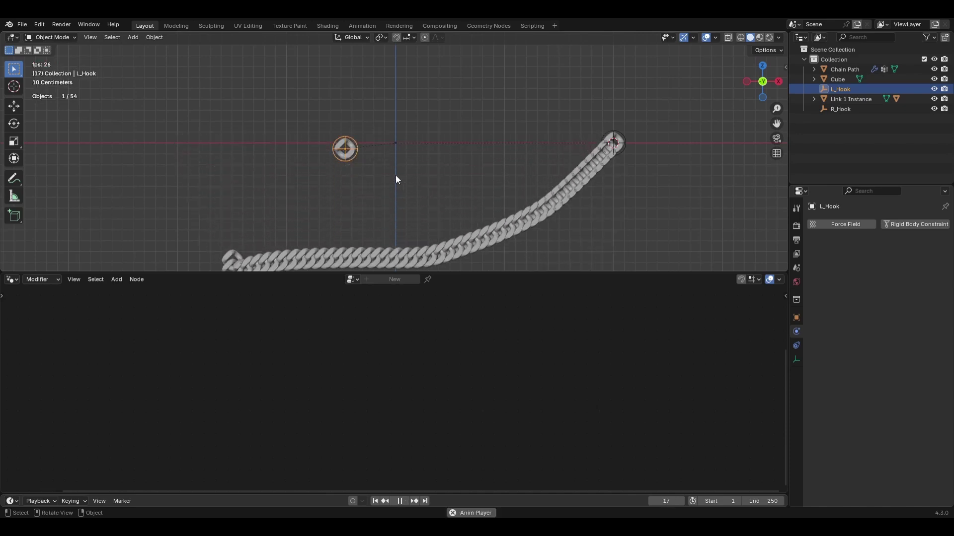
pyautogui.press('space')
pyautogui.click(376, 501)
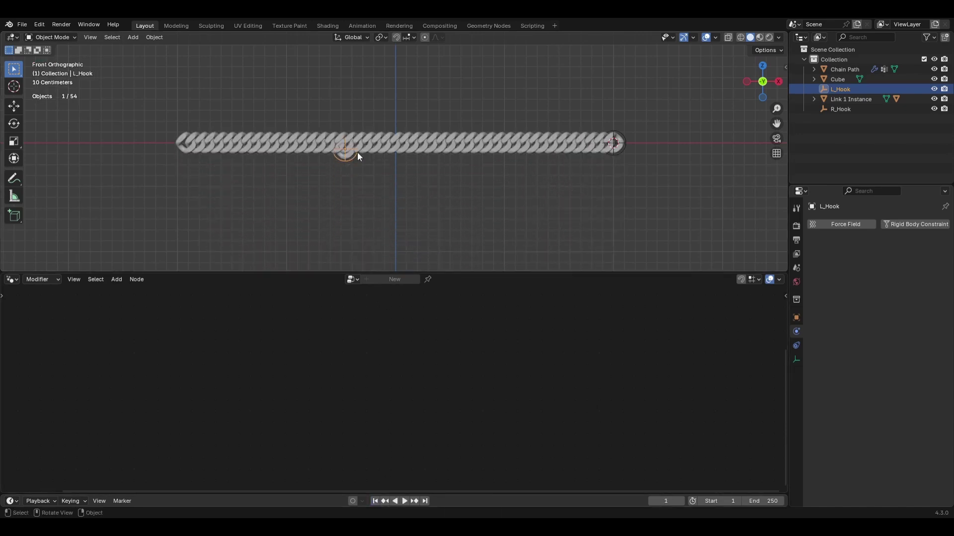
pyautogui.press('space')
pyautogui.press('space')
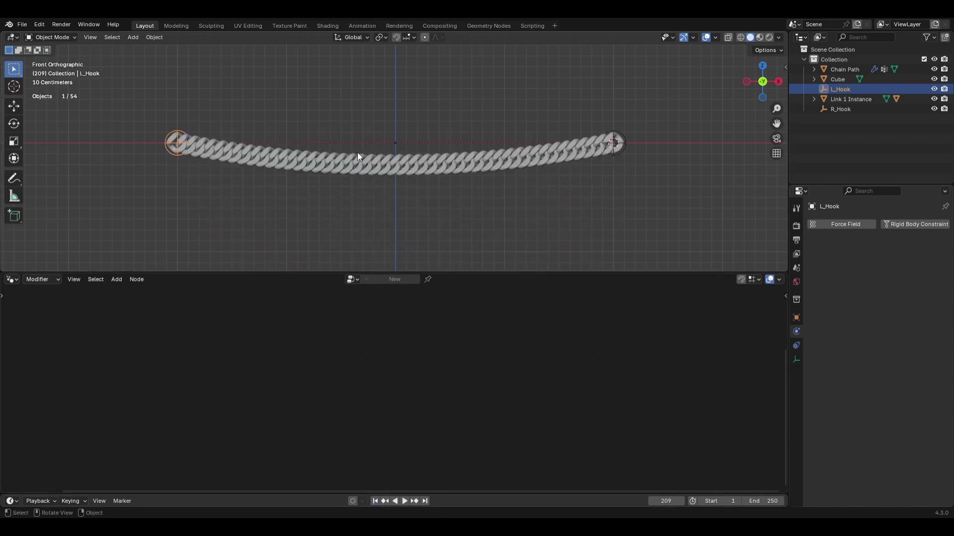
pyautogui.press('g')
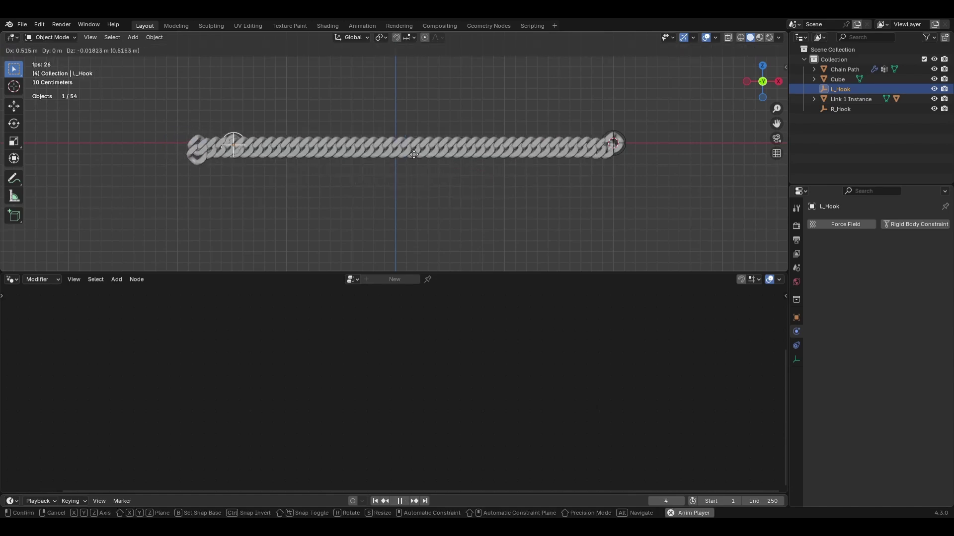
pyautogui.rightClick(392, 156)
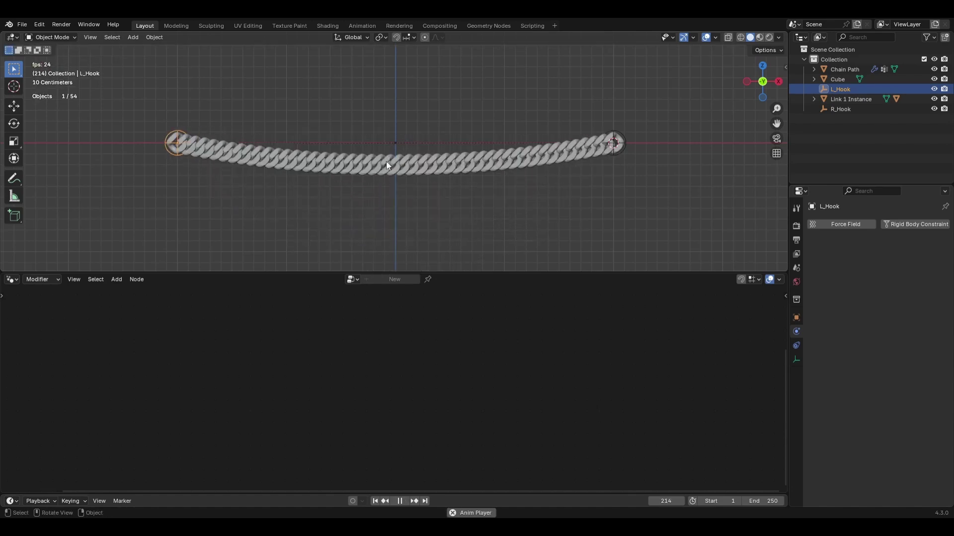
# - Drag L_Hook further right while simulating and pause at frame 146 to inspect the links
pyautogui.click(375, 501)
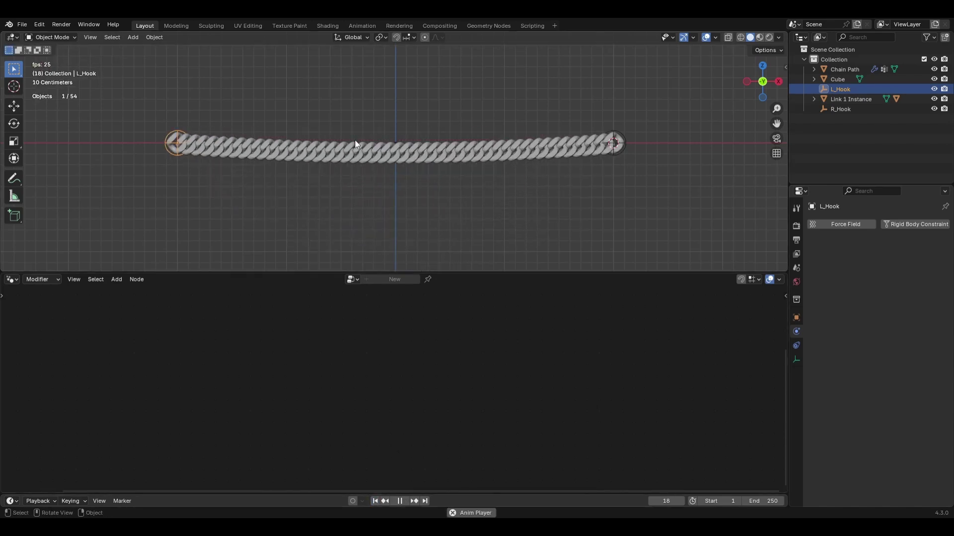
pyautogui.press('g')
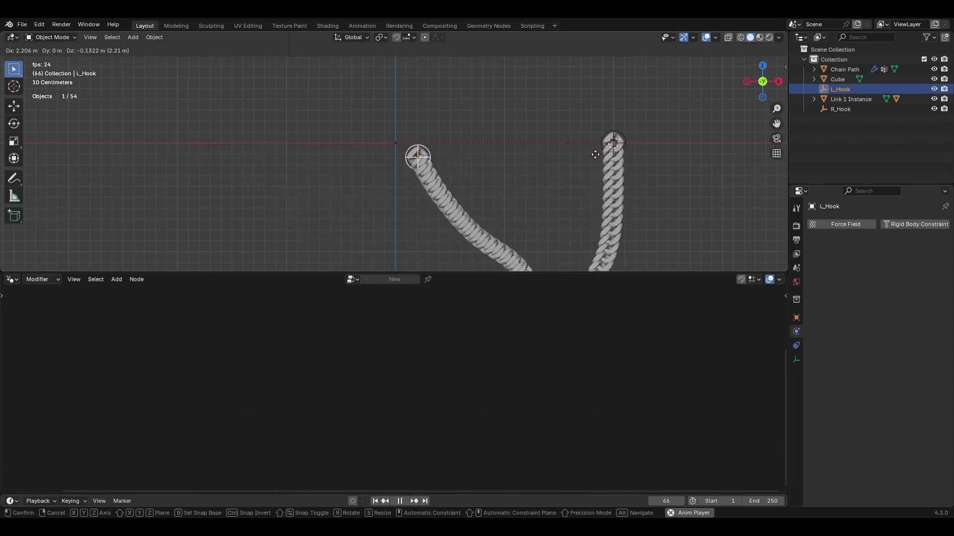
pyautogui.click(573, 154)
pyautogui.keyDown('shift'); pyautogui.scroll(-5, 531, 196); pyautogui.keyUp('shift')
pyautogui.scroll(5, 476, 254)
pyautogui.press('space')
pyautogui.moveTo(431, 126); pyautogui.dragTo(451, 134, button='middle')
pyautogui.scroll(-4, 453, 204)
pyautogui.scroll(2, 417, 185)
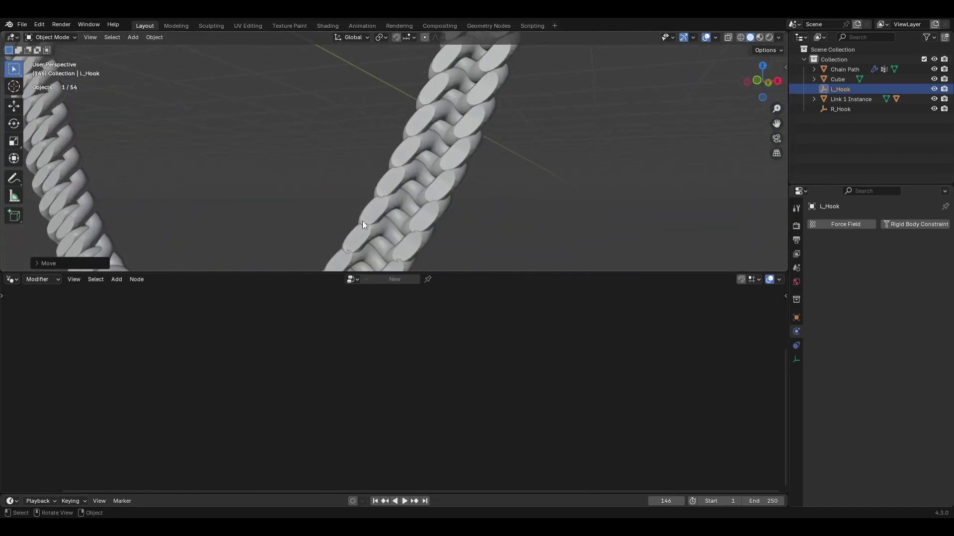
pyautogui.moveTo(361, 225); pyautogui.dragTo(469, 120, button='middle')
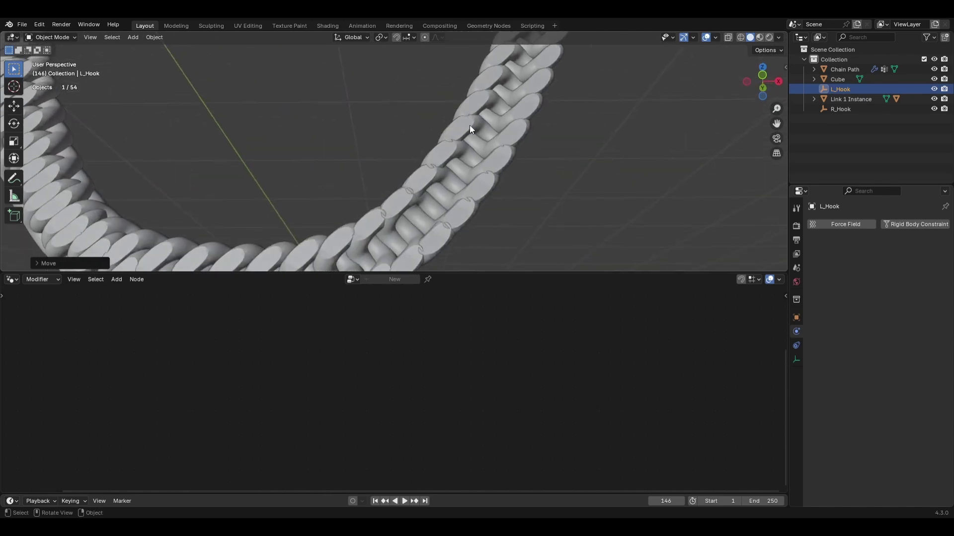
pyautogui.moveTo(468, 125); pyautogui.dragTo(472, 142, button='middle')
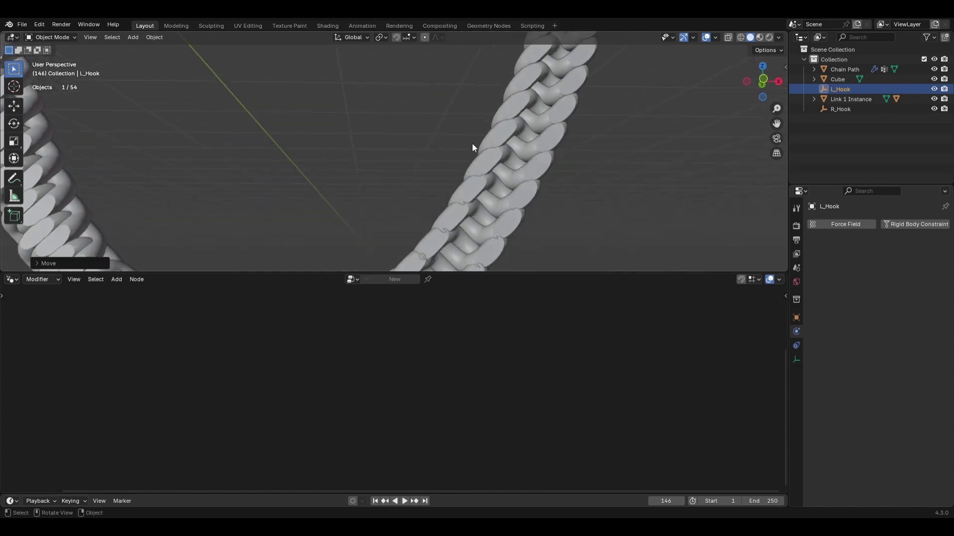
pyautogui.moveTo(511, 131); pyautogui.dragTo(535, 160, button='middle')
pyautogui.keyDown('shift'); pyautogui.moveTo(446, 229); pyautogui.dragTo(591, 186, button='middle'); pyautogui.keyUp('shift')
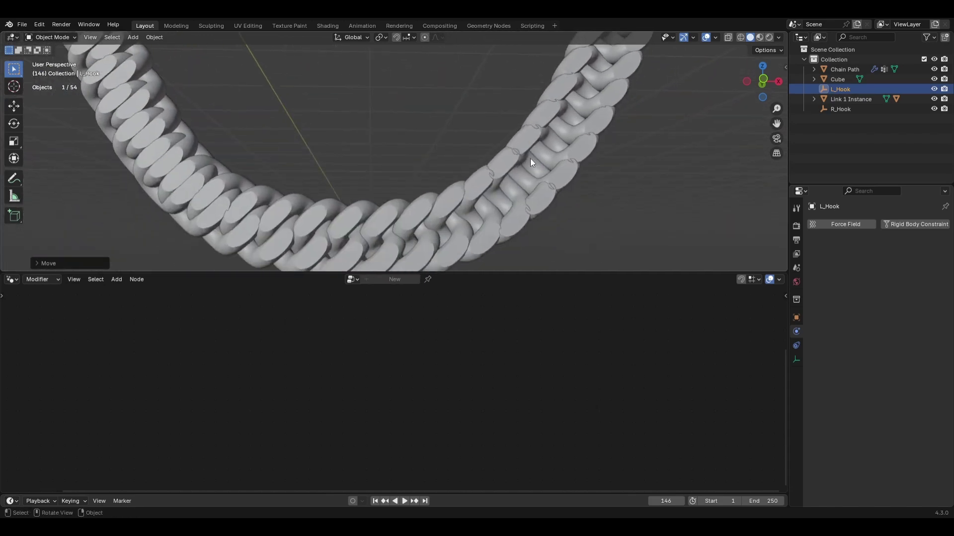
pyautogui.scroll(-6, 391, 194)
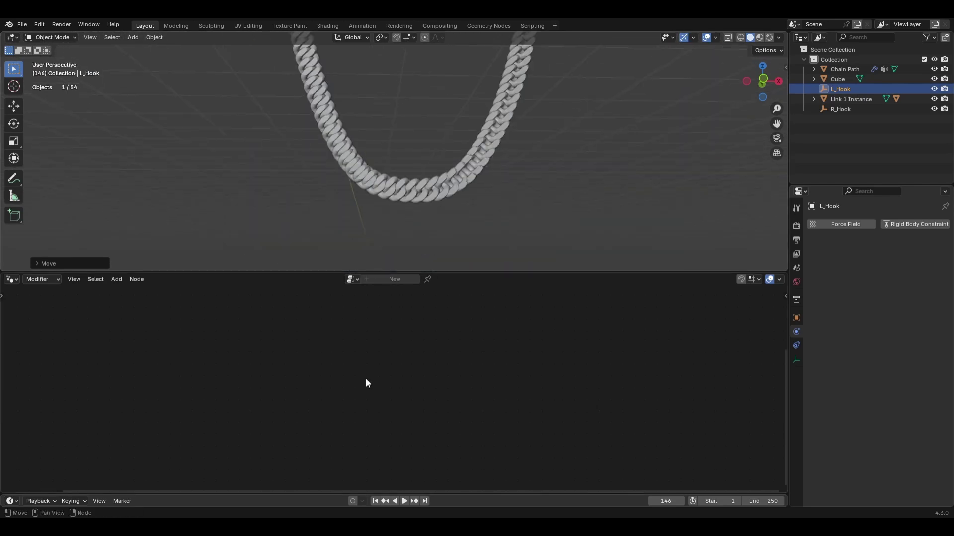
pyautogui.click(842, 99)
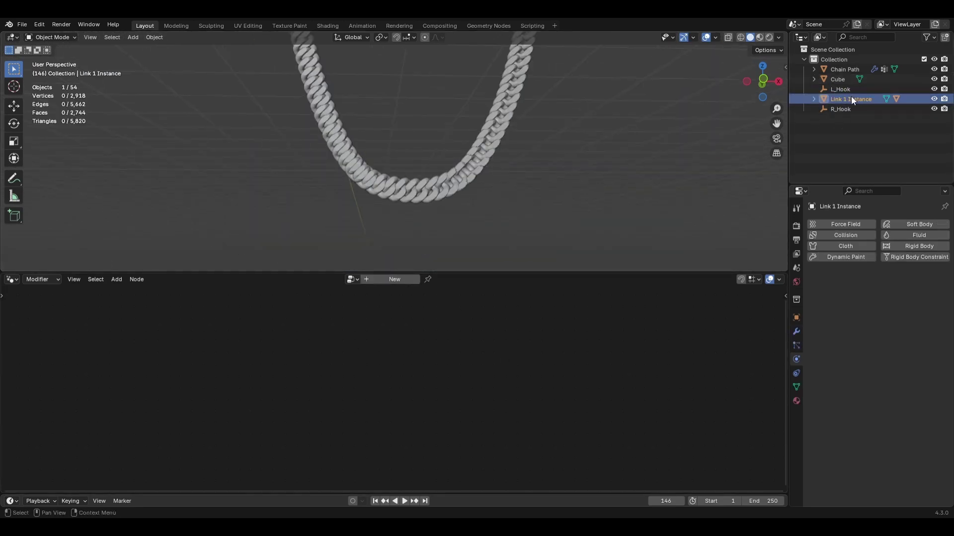
# - Insert a Rotate Rotation node after Align Rotation to Vector, set to local space
pyautogui.click(851, 69)
pyautogui.scroll(3, 473, 384)
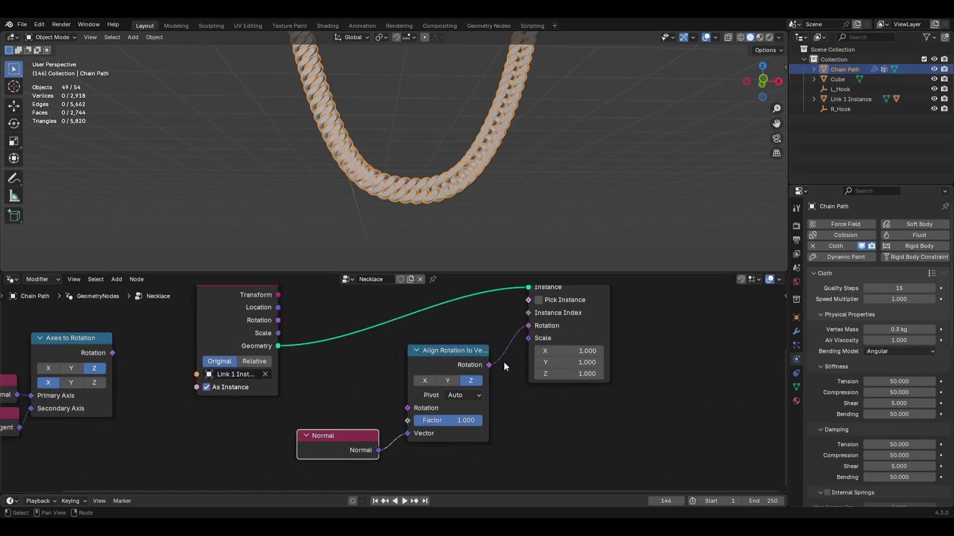
pyautogui.moveTo(447, 350); pyautogui.dragTo(432, 353)
pyautogui.hotkey('shift', 'a')
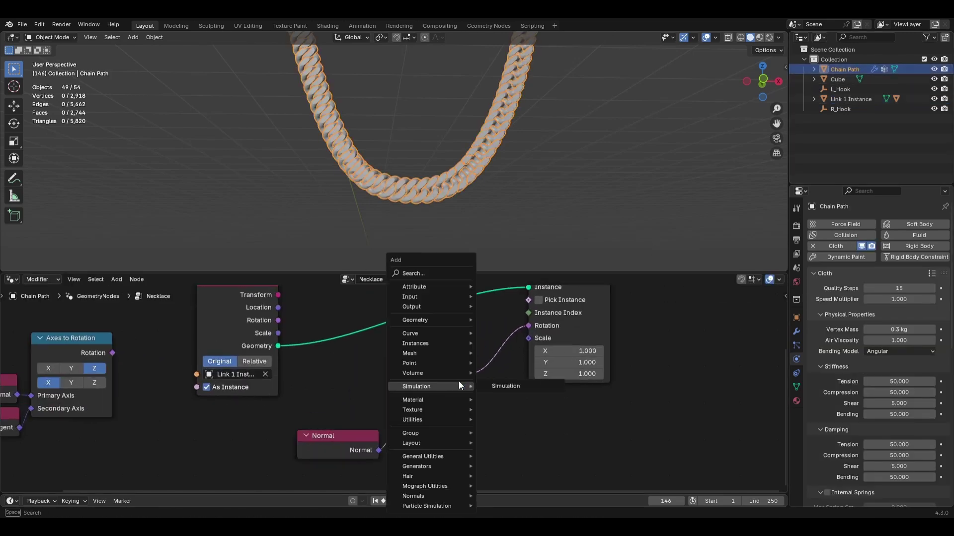
pyautogui.write('rotate r')
pyautogui.press('Return')
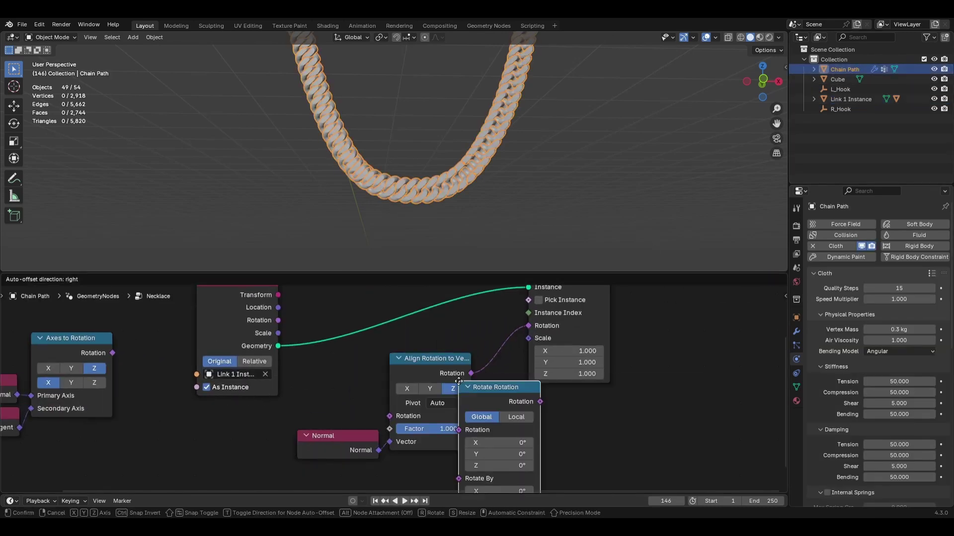
pyautogui.click(495, 334)
pyautogui.click(546, 370)
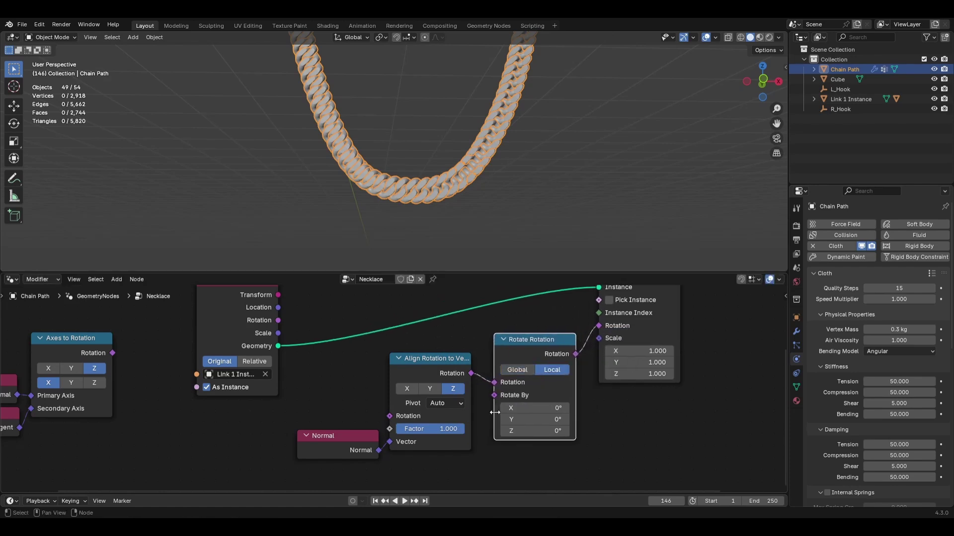
# - Feed a Curve Tangent node into Rotate By and play the simulation to check orientation
pyautogui.moveTo(494, 395); pyautogui.dragTo(360, 398)
pyautogui.write('curve tang')
pyautogui.press('Return')
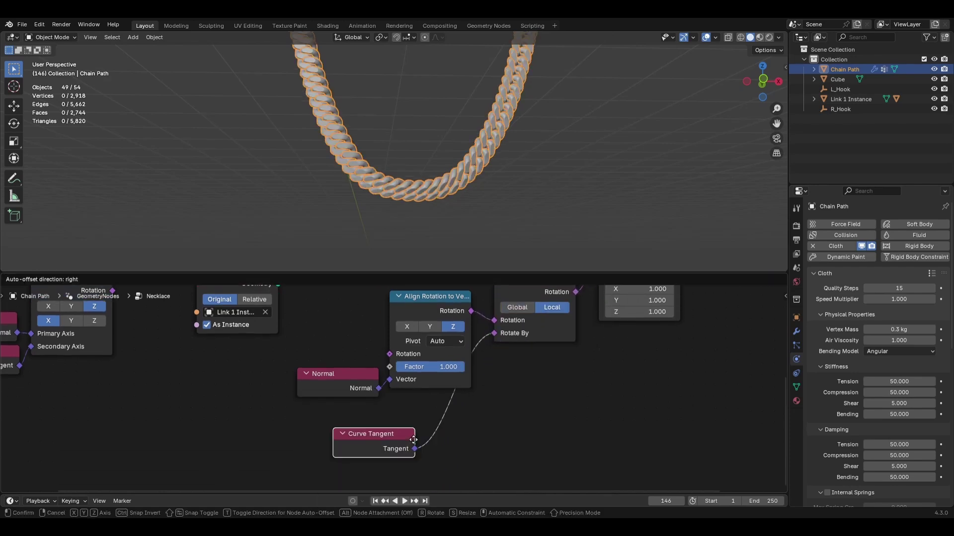
pyautogui.moveTo(457, 145); pyautogui.dragTo(312, 184, button='middle')
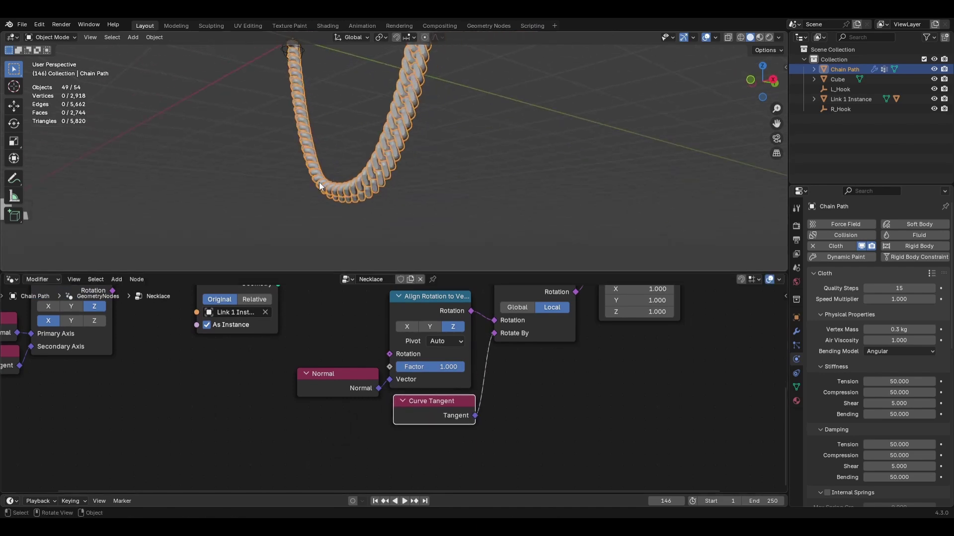
pyautogui.moveTo(372, 189); pyautogui.dragTo(425, 191, button='middle')
pyautogui.press('space')
pyautogui.press('space')
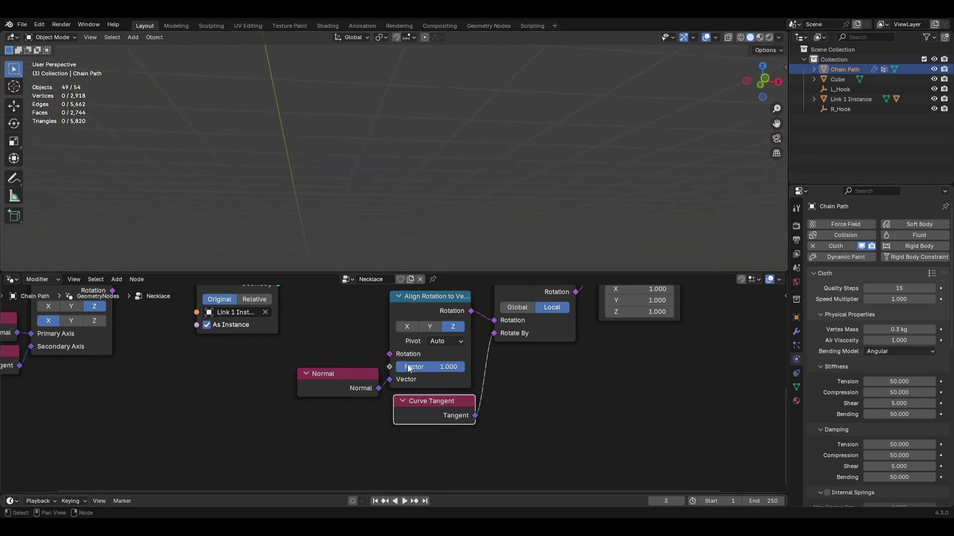
# - Move the old Align Rotation nodes out of the way to the bottom-left
pyautogui.scroll(-3, 393, 391)
pyautogui.moveTo(433, 404); pyautogui.dragTo(472, 412)
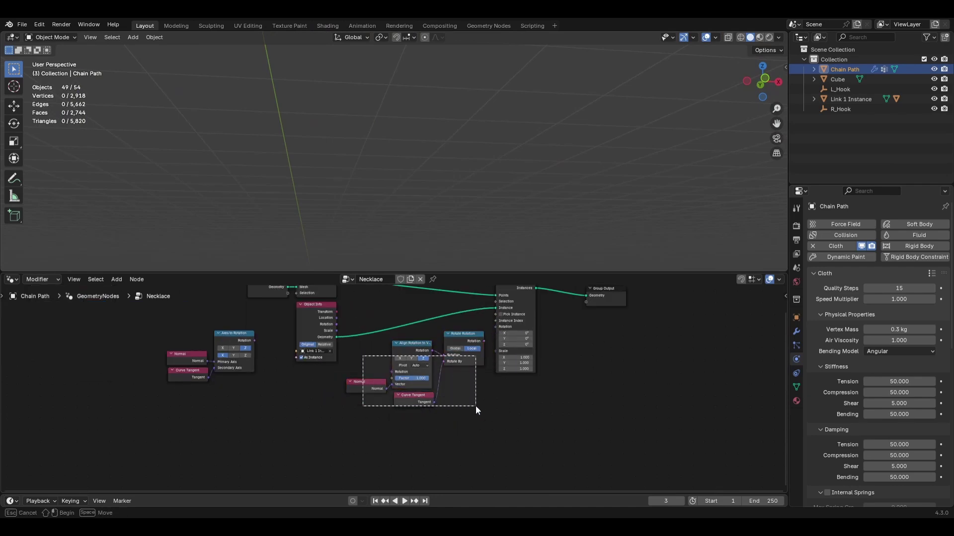
pyautogui.press('g')
pyautogui.click(139, 479)
# - Connect the Normal, Curve Tangent and Axes to Rotation group to the instance Rotation and play
pyautogui.moveTo(162, 308); pyautogui.dragTo(239, 385)
pyautogui.press('g')
pyautogui.click(447, 404)
pyautogui.moveTo(492, 318); pyautogui.dragTo(493, 320)
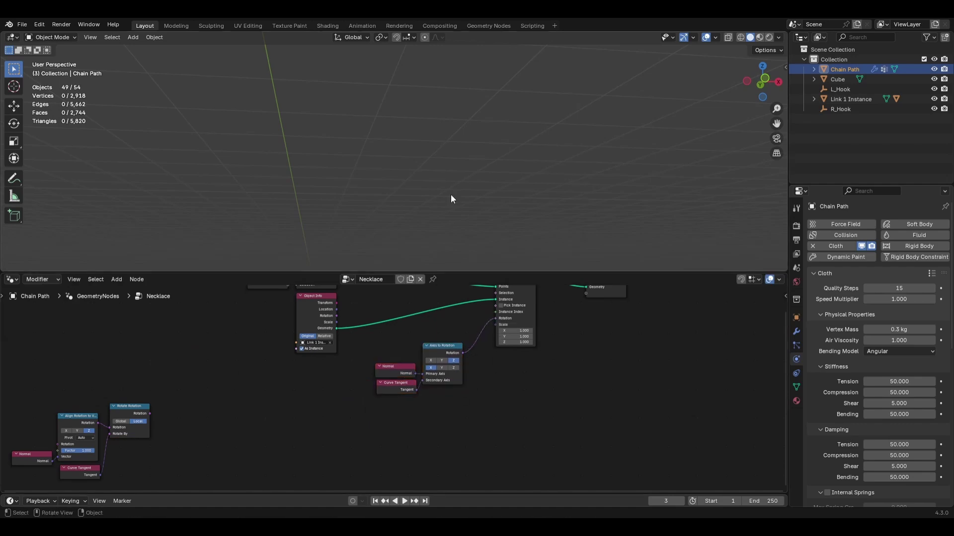
pyautogui.press('space')
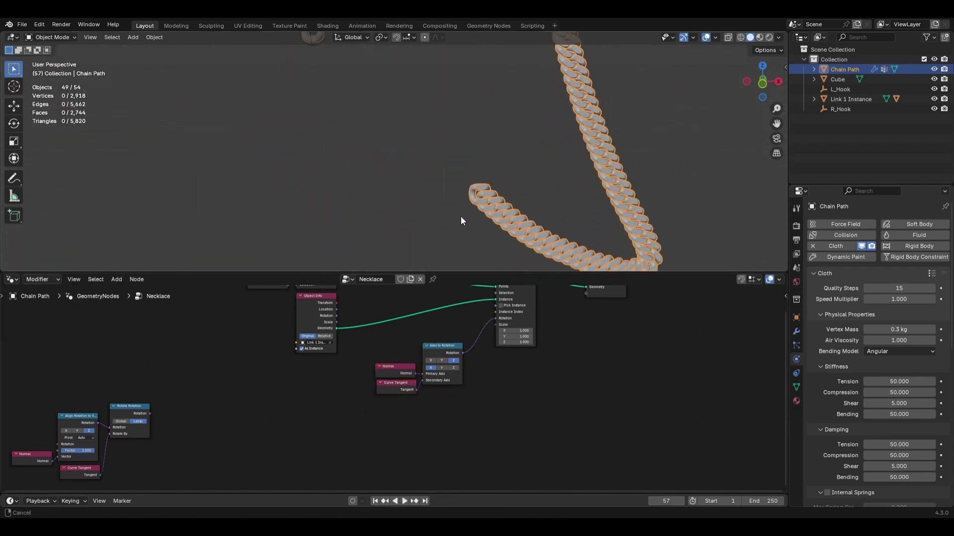
pyautogui.press('space')
pyautogui.press('space')
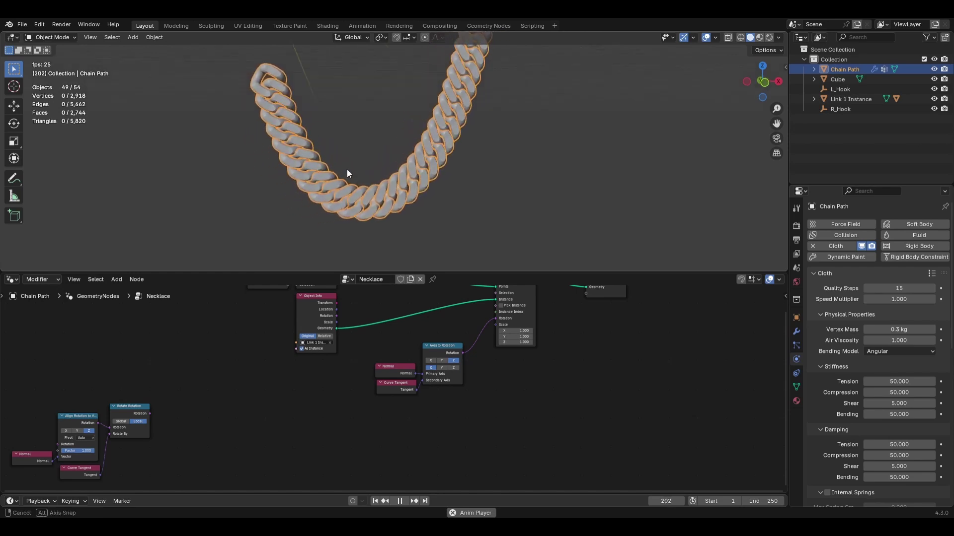
pyautogui.moveTo(348, 168); pyautogui.dragTo(310, 168, button='middle')
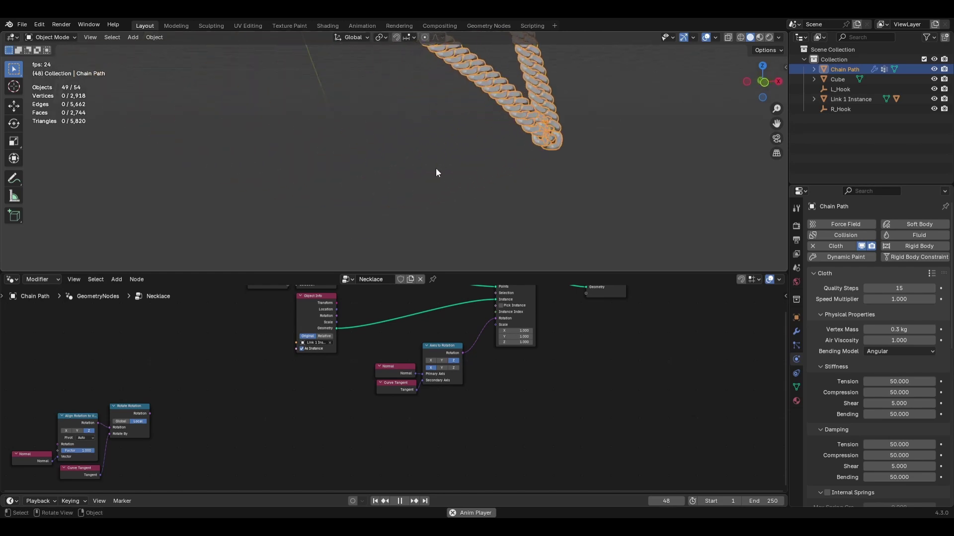
# - Enlarge the timeline area and scrub the simulation to frame 52
pyautogui.scroll(3, 426, 185)
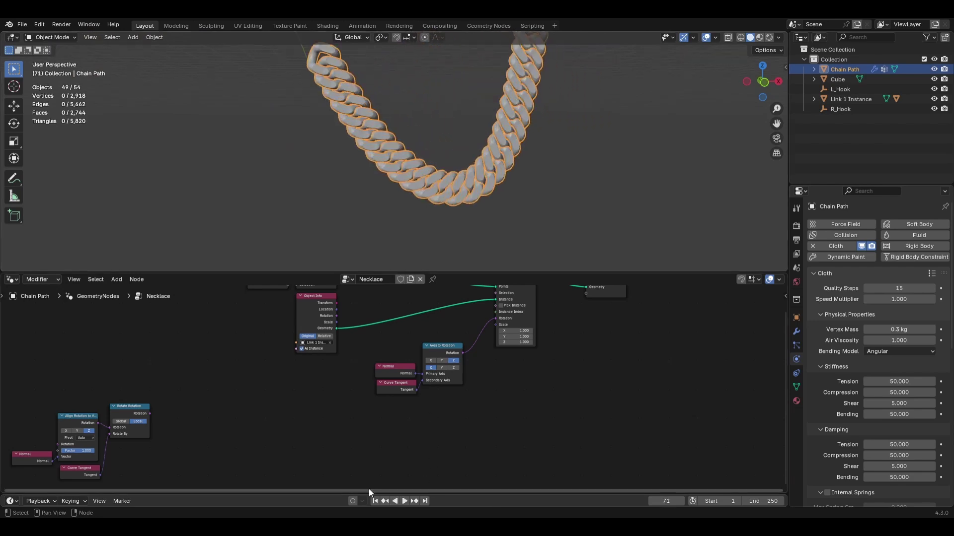
pyautogui.moveTo(450, 492); pyautogui.dragTo(450, 429)
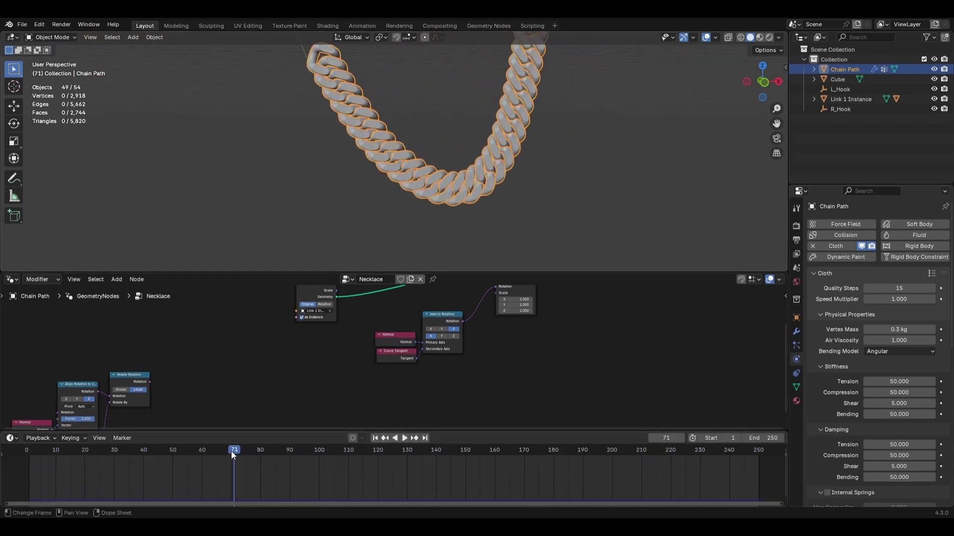
pyautogui.moveTo(232, 449); pyautogui.dragTo(180, 449)
pyautogui.keyDown('shift'); pyautogui.moveTo(378, 209); pyautogui.dragTo(413, 172, button='middle'); pyautogui.keyUp('shift')
# - Play the simulation from frame 52, scrub back, and orbit to a side view
pyautogui.scroll(2, 422, 178)
pyautogui.scroll(-5, 485, 189)
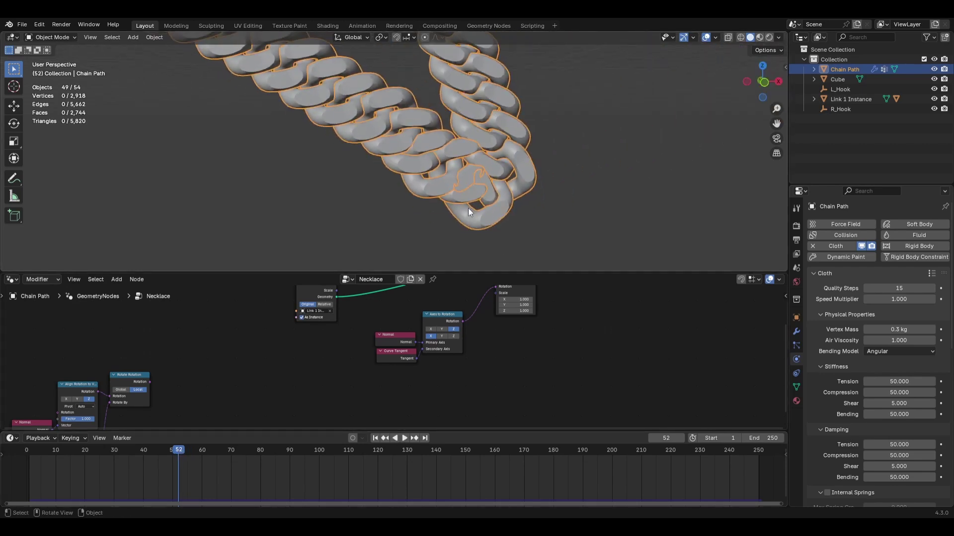
pyautogui.press('space')
pyautogui.moveTo(202, 449); pyautogui.dragTo(118, 415)
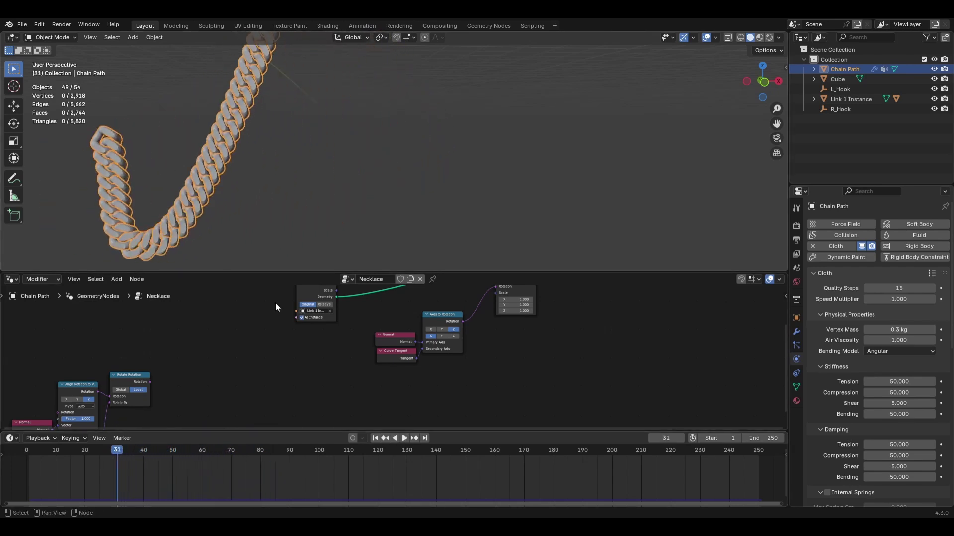
pyautogui.moveTo(187, 216); pyautogui.dragTo(318, 219, button='middle')
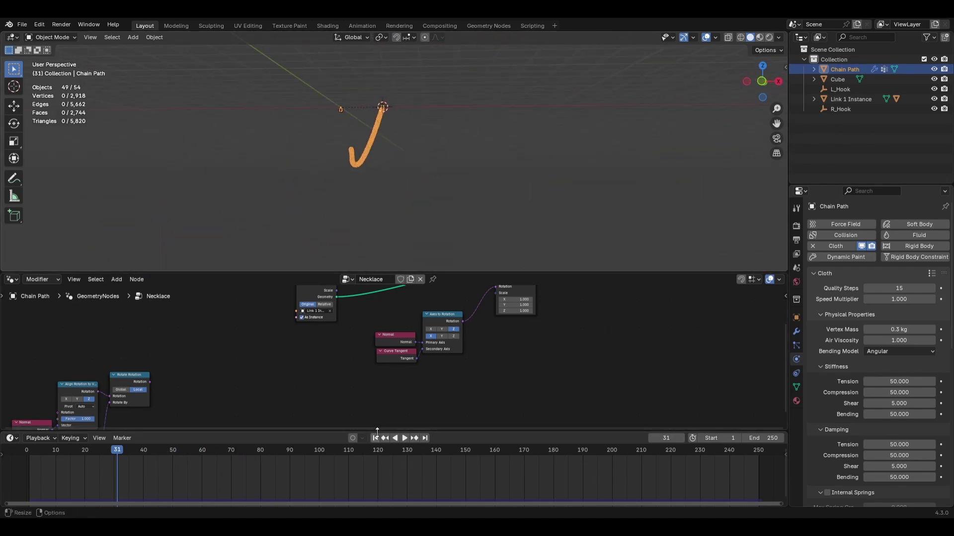
pyautogui.moveTo(398, 225); pyautogui.dragTo(300, 171, button='middle')
# - Edit the Chain Path vertices in front orthographic view with X-ray on
pyautogui.press('Tab')
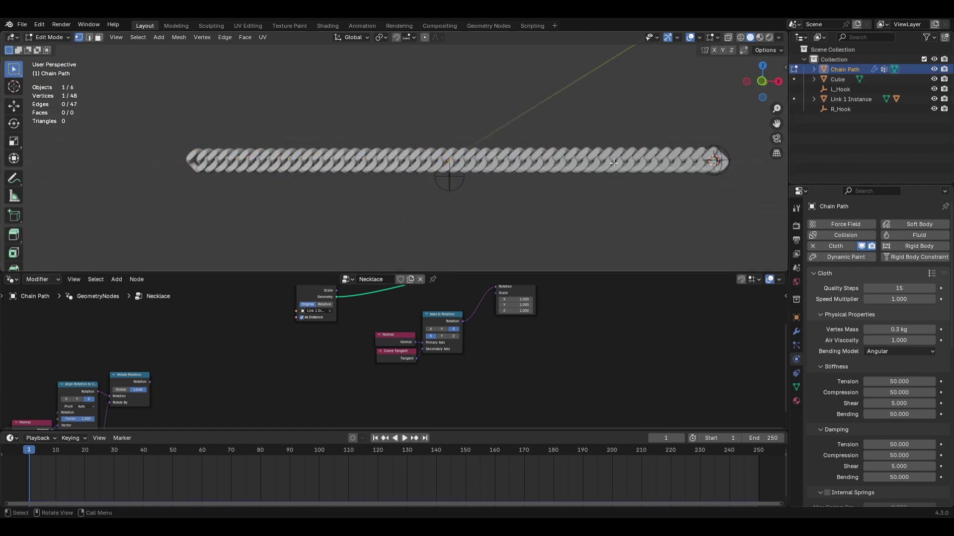
pyautogui.press('Tab')
pyautogui.click(450, 186)
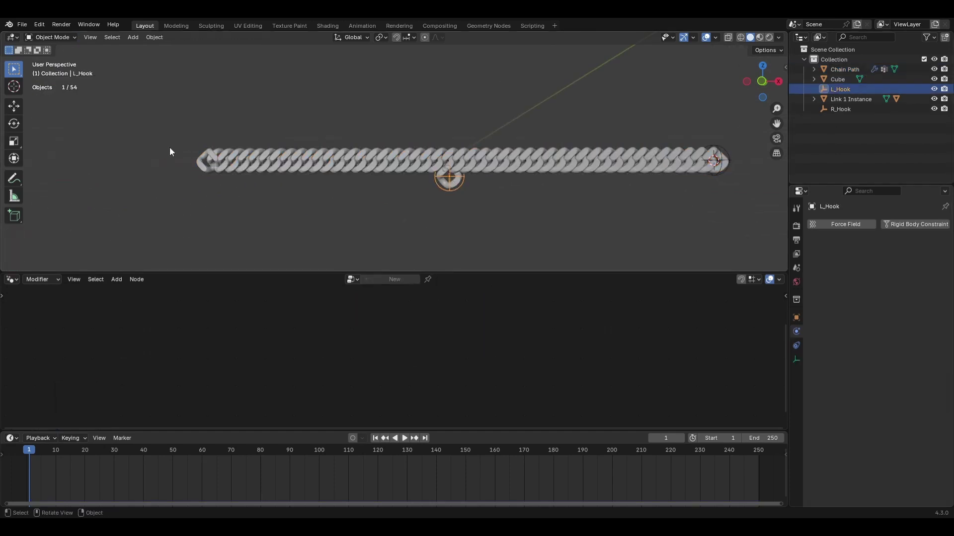
pyautogui.click(210, 161)
pyautogui.press('Tab')
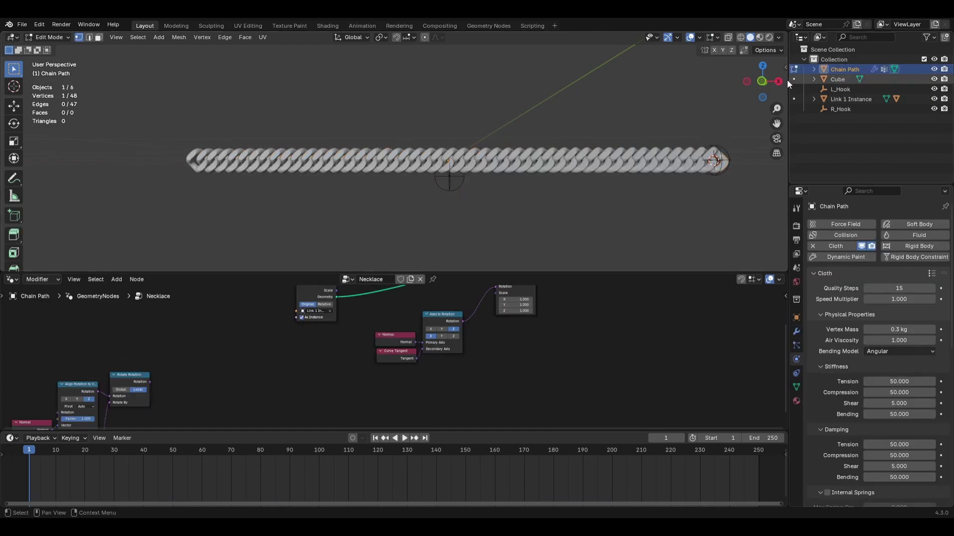
pyautogui.moveTo(447, 178); pyautogui.dragTo(412, 174, button='middle')
pyautogui.press('KP_1')
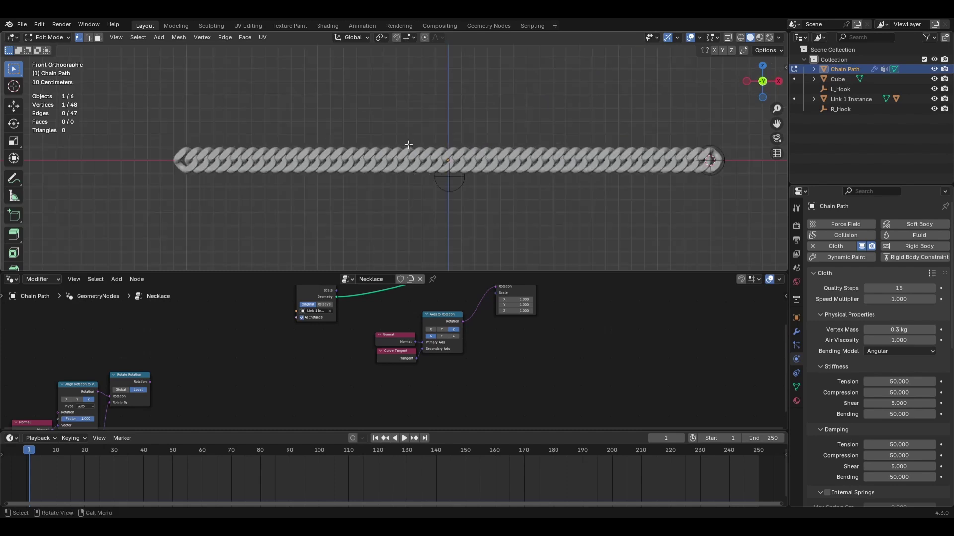
pyautogui.click(728, 38)
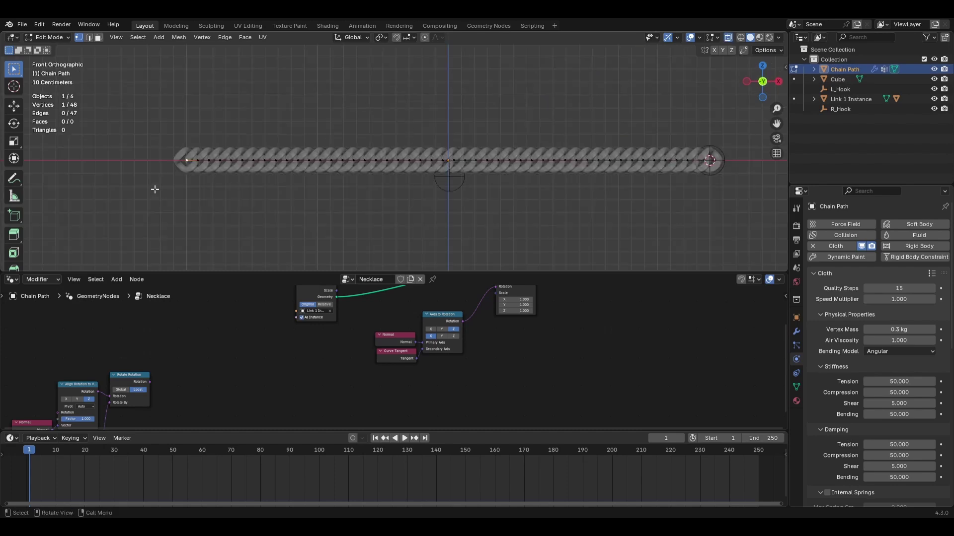
# - Snap the cursor to the path's left end, snap L_Hook there, then play
pyautogui.hotkey('shift', 's')
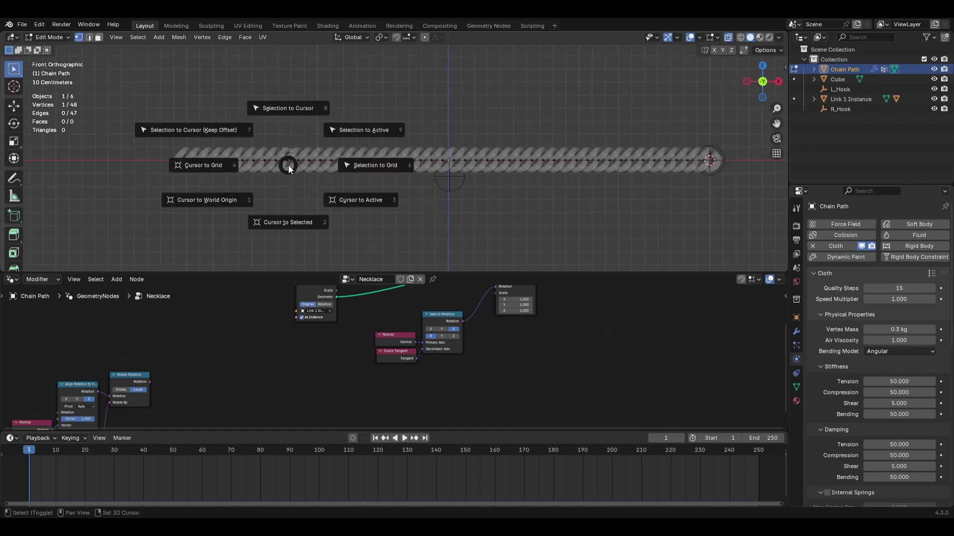
pyautogui.click(280, 232)
pyautogui.press('Tab')
pyautogui.click(458, 187)
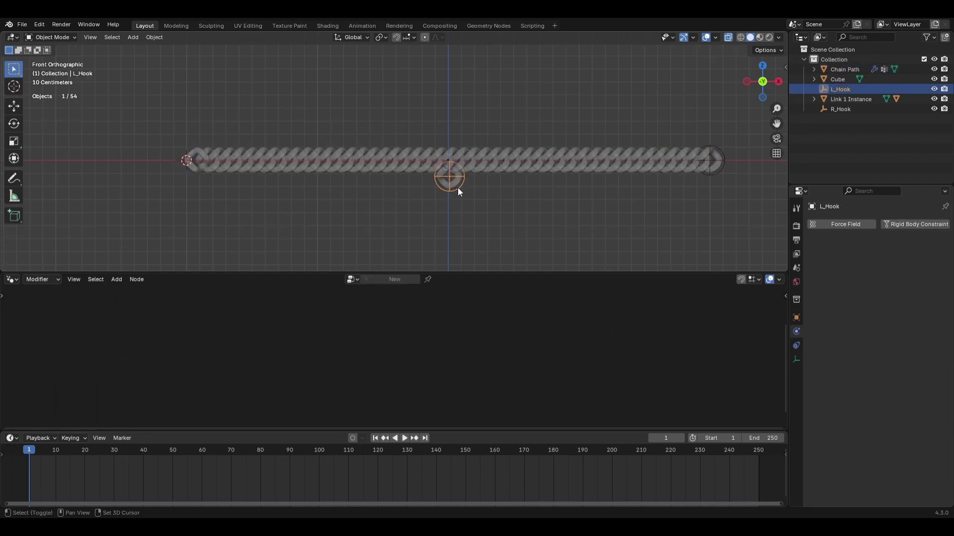
pyautogui.hotkey('shift', 's')
pyautogui.click(463, 130)
pyautogui.scroll(-4, 460, 144)
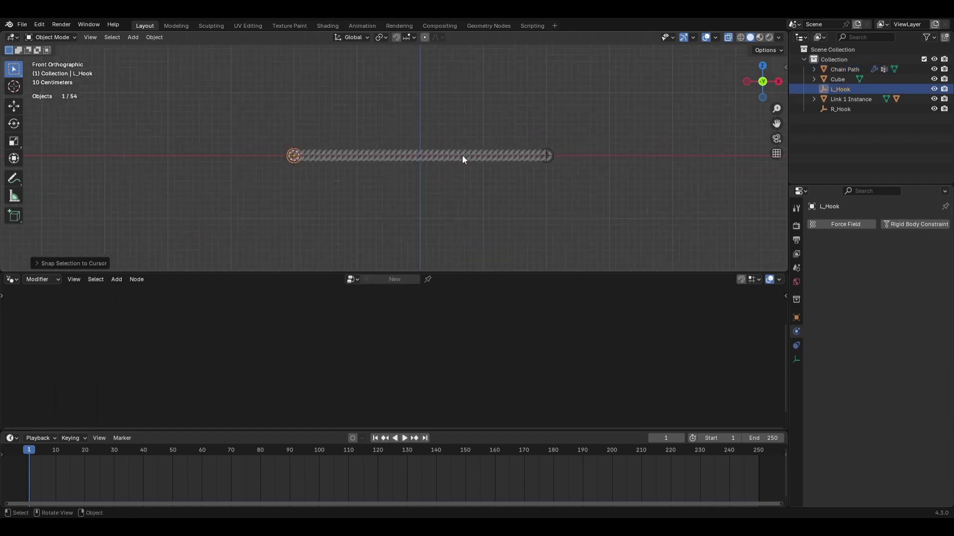
pyautogui.press('space')
pyautogui.press('g')
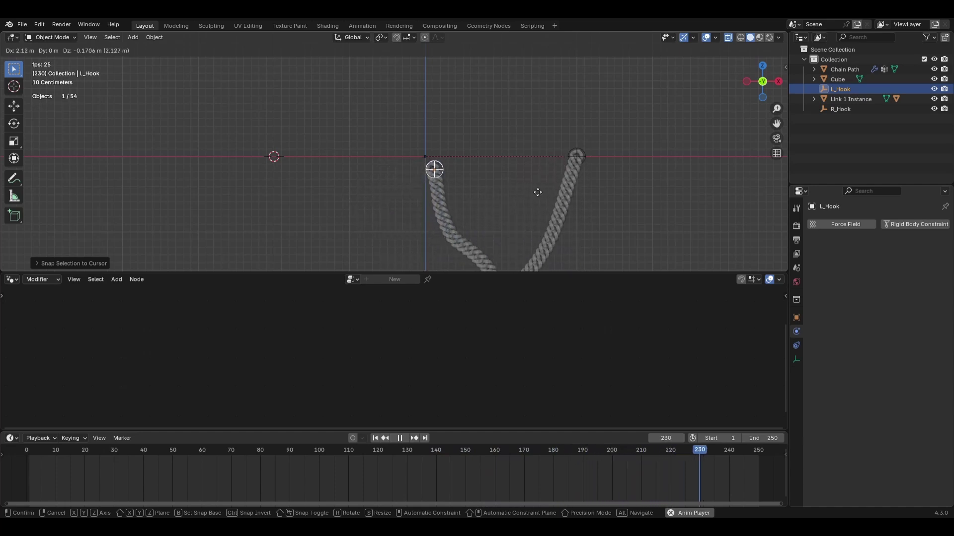
pyautogui.click(486, 199)
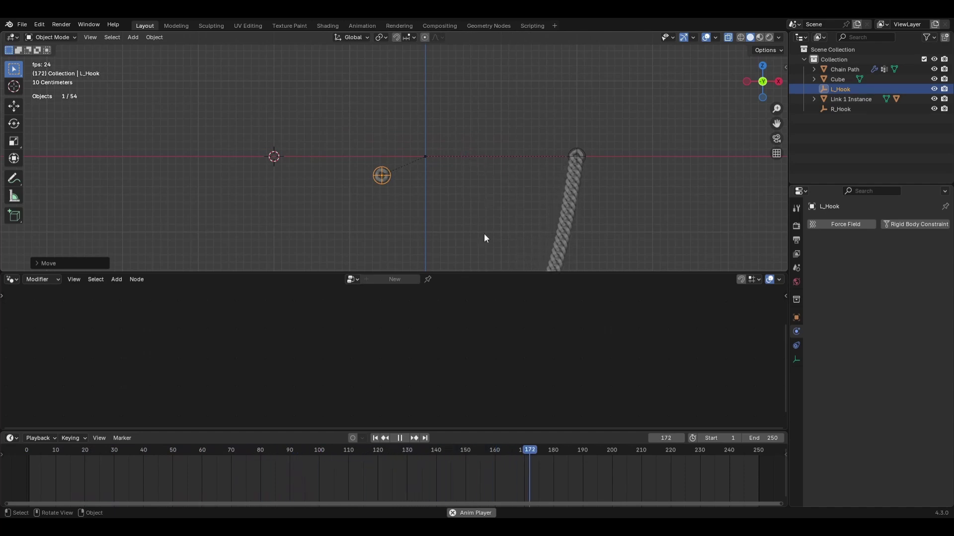
pyautogui.scroll(-4, 454, 241)
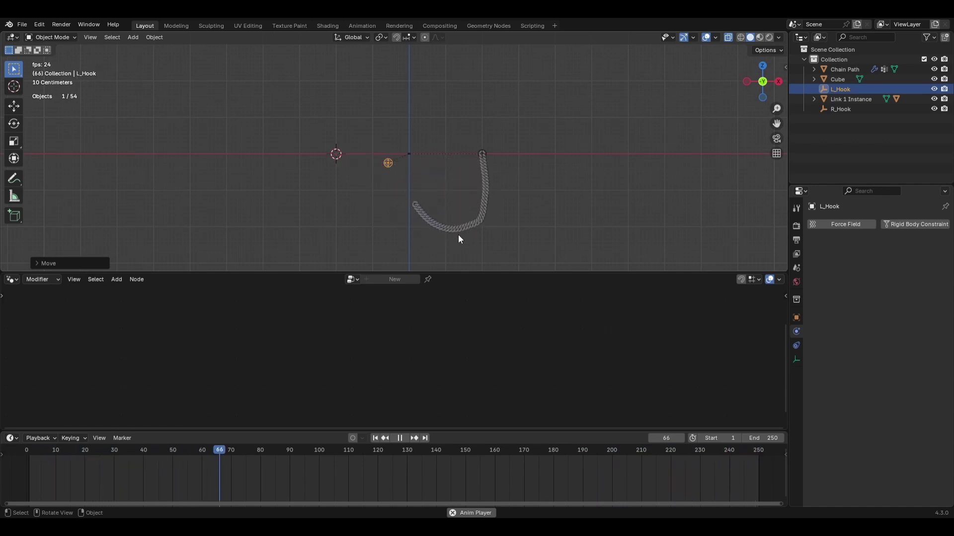
pyautogui.press('space')
pyautogui.scroll(4, 436, 221)
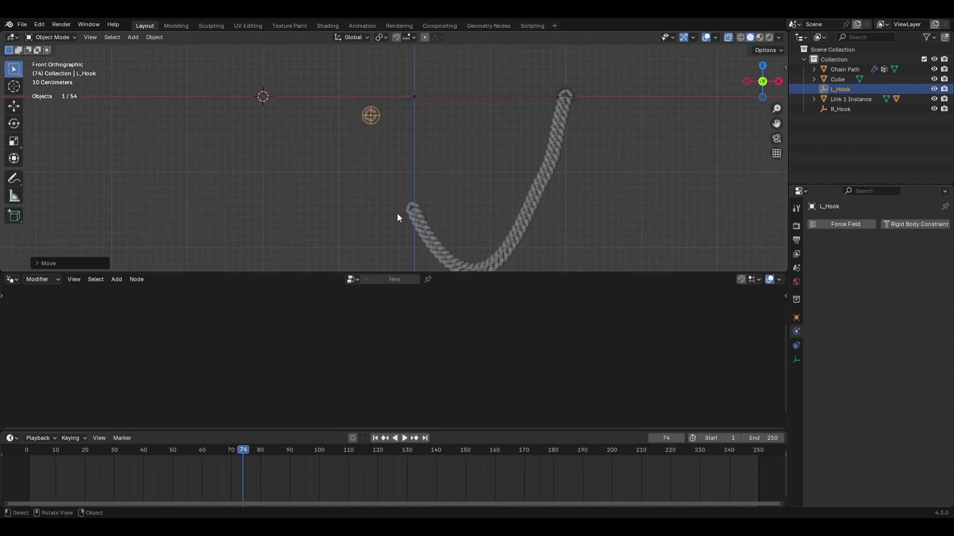
pyautogui.scroll(2, 416, 158)
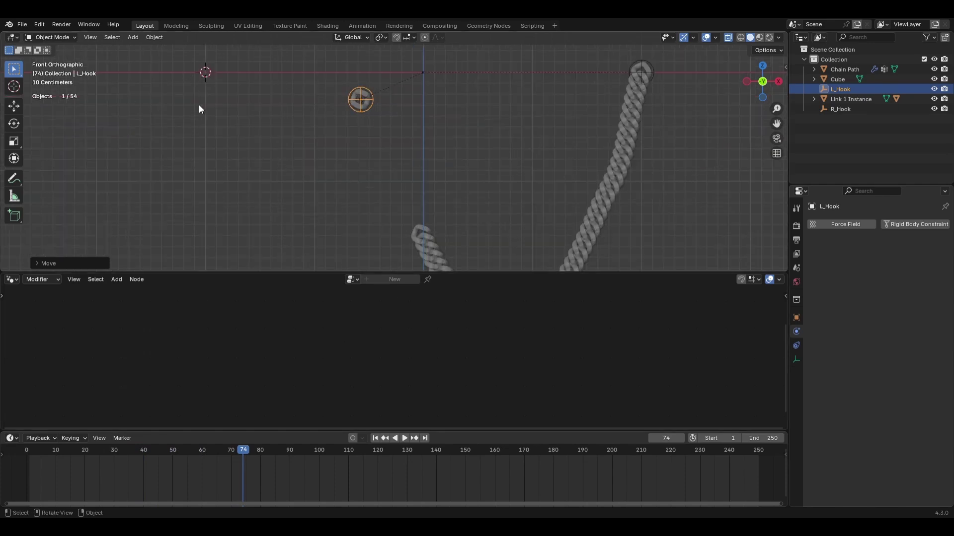
pyautogui.click(376, 438)
pyautogui.hotkey('ctrl', 'z')
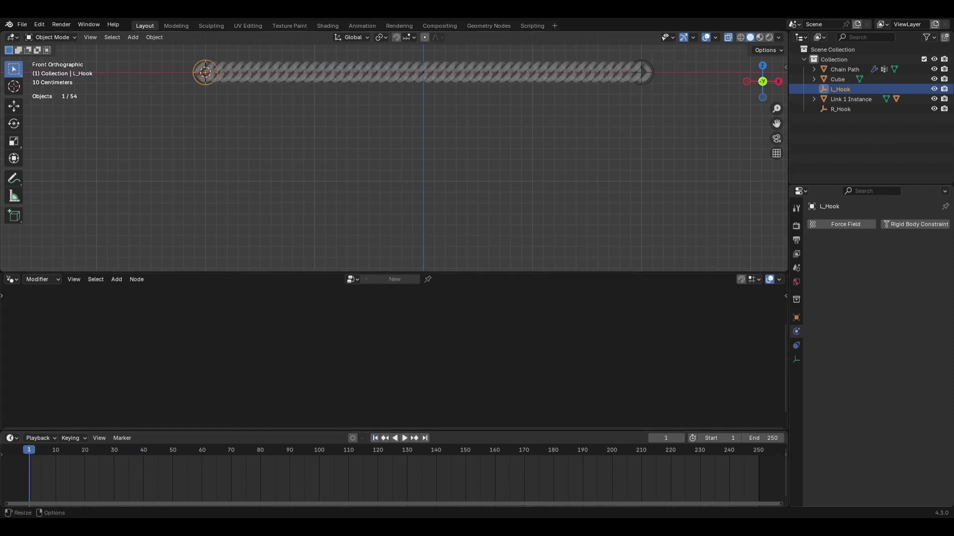
pyautogui.click(647, 69)
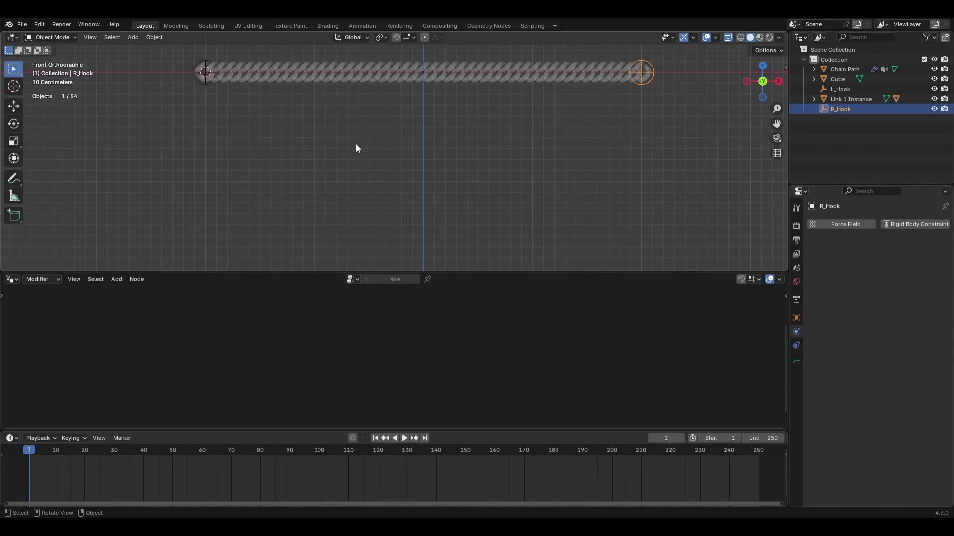
# - Zoom out to show the whole Necklace node tree, from Resample Curve to Instance on Points
pyautogui.scroll(-2, 466, 149)
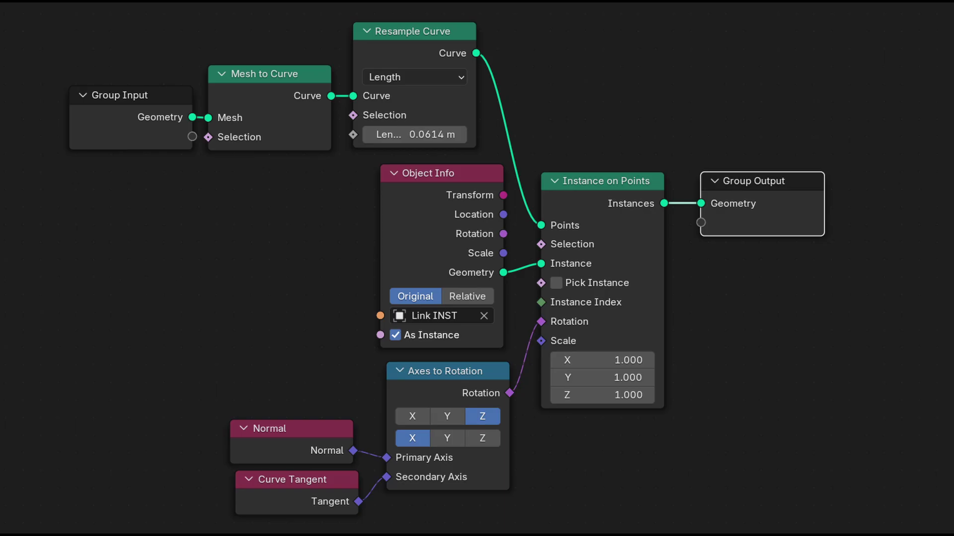